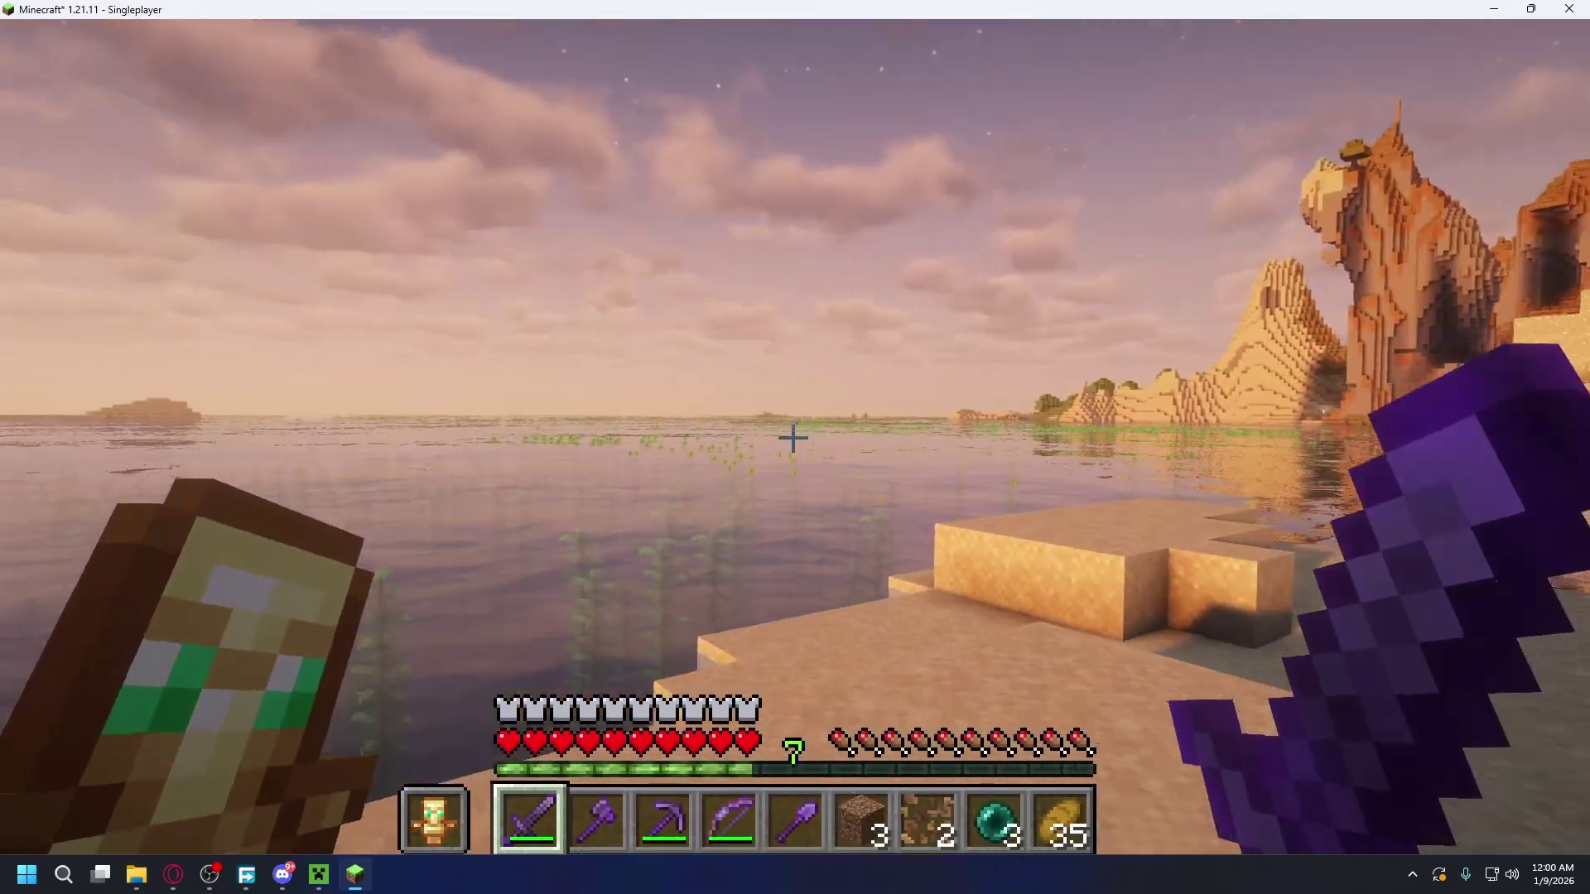
# Walk the player forward across the sandy shore toward the water.
pyautogui.press('w')
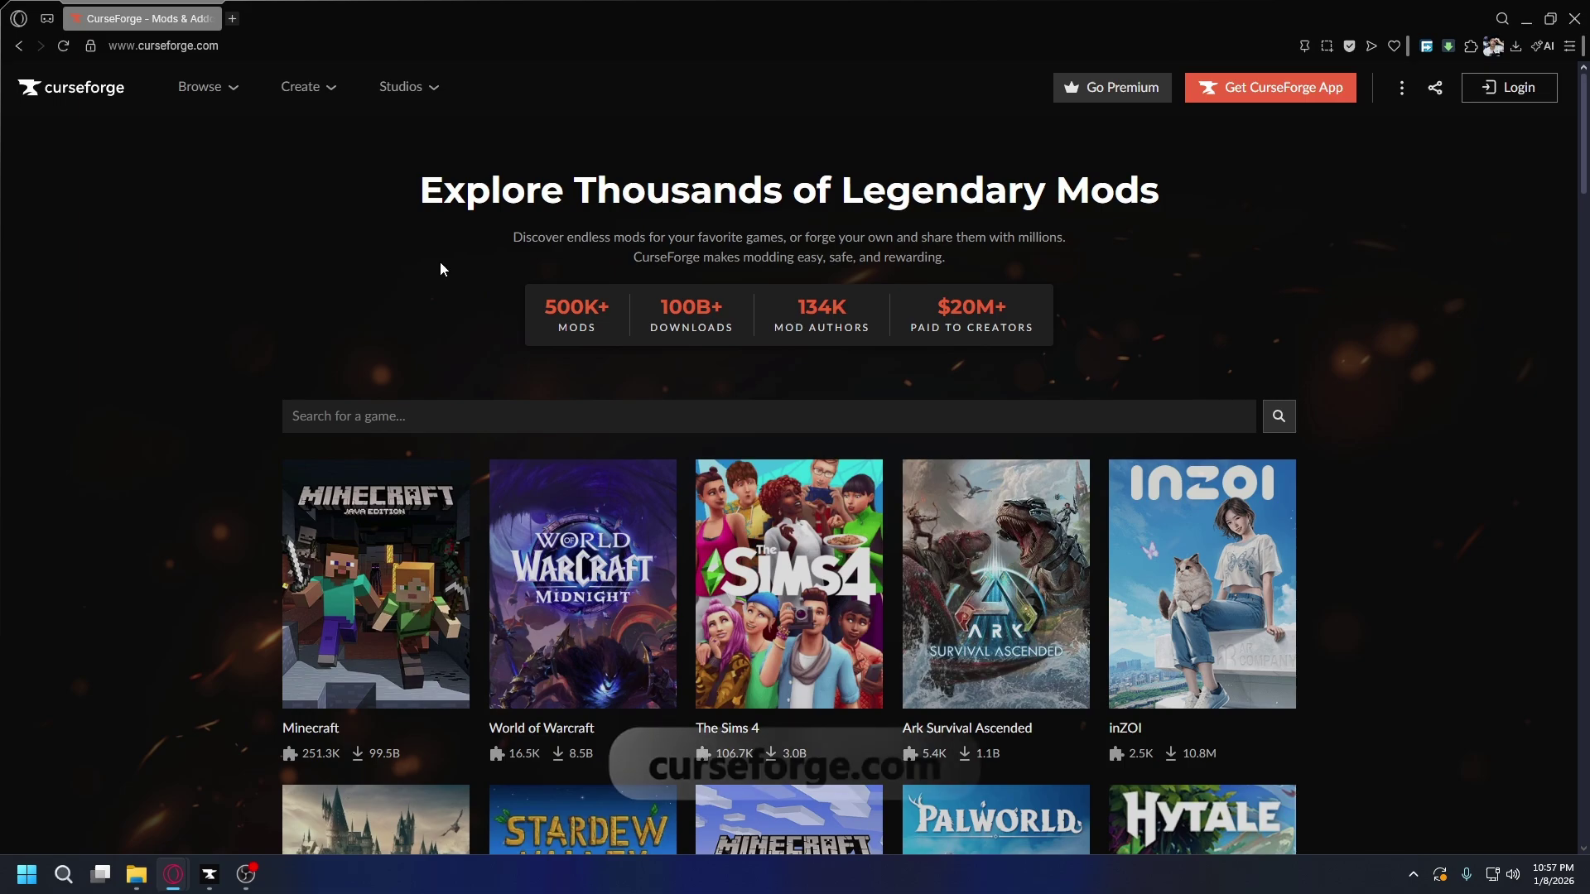
# Point out the curseforge.com address, then go to the CurseForge app download page.
pyautogui.click(101, 44)
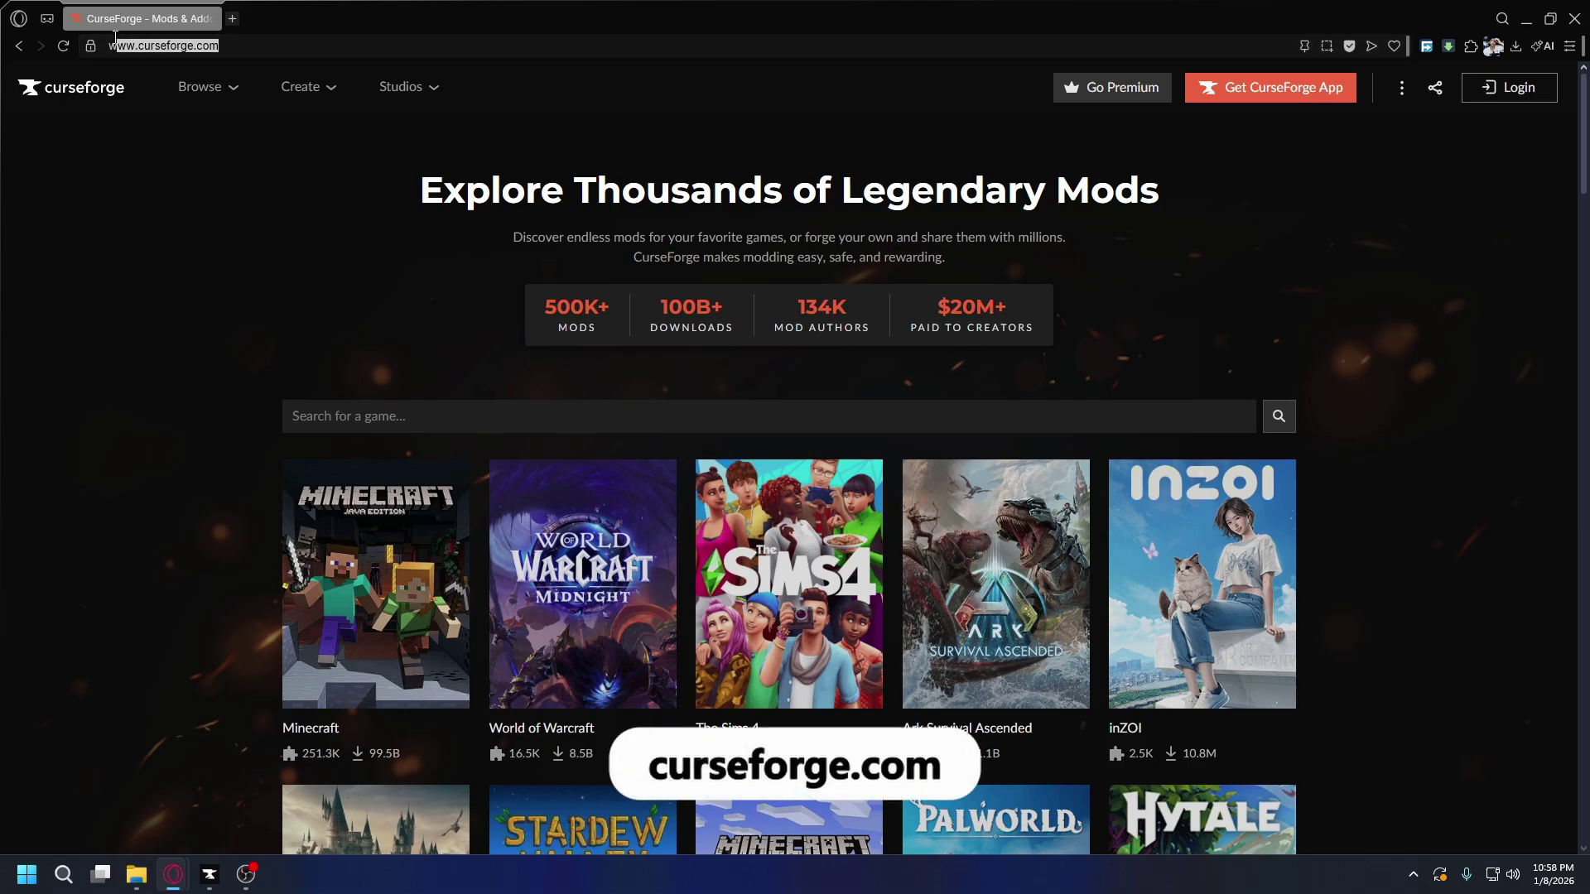
pyautogui.click(165, 378)
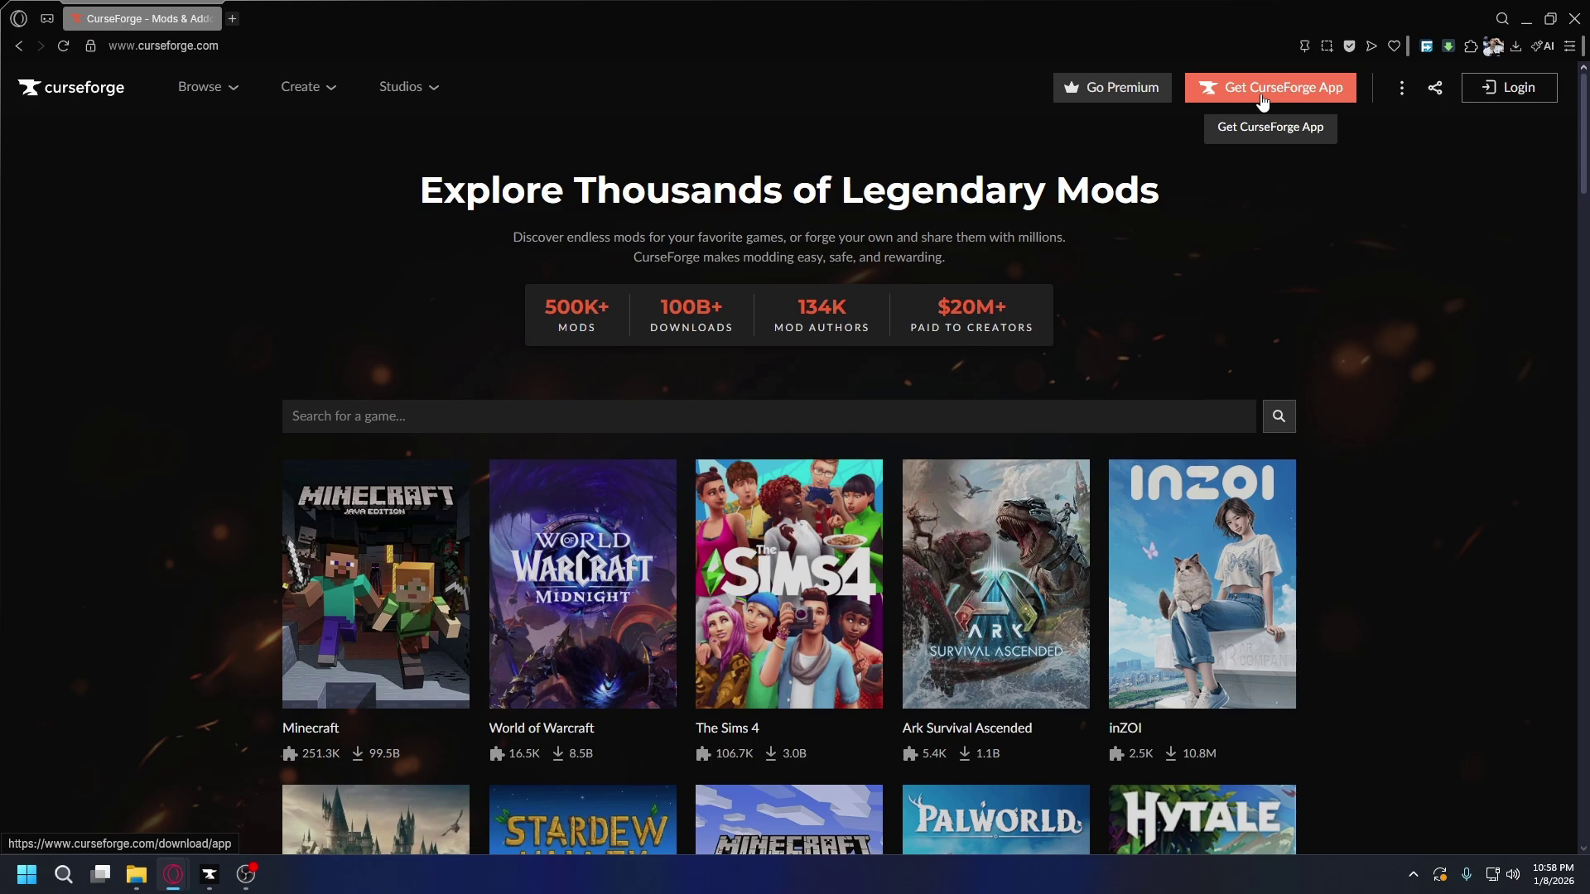
pyautogui.click(1294, 95)
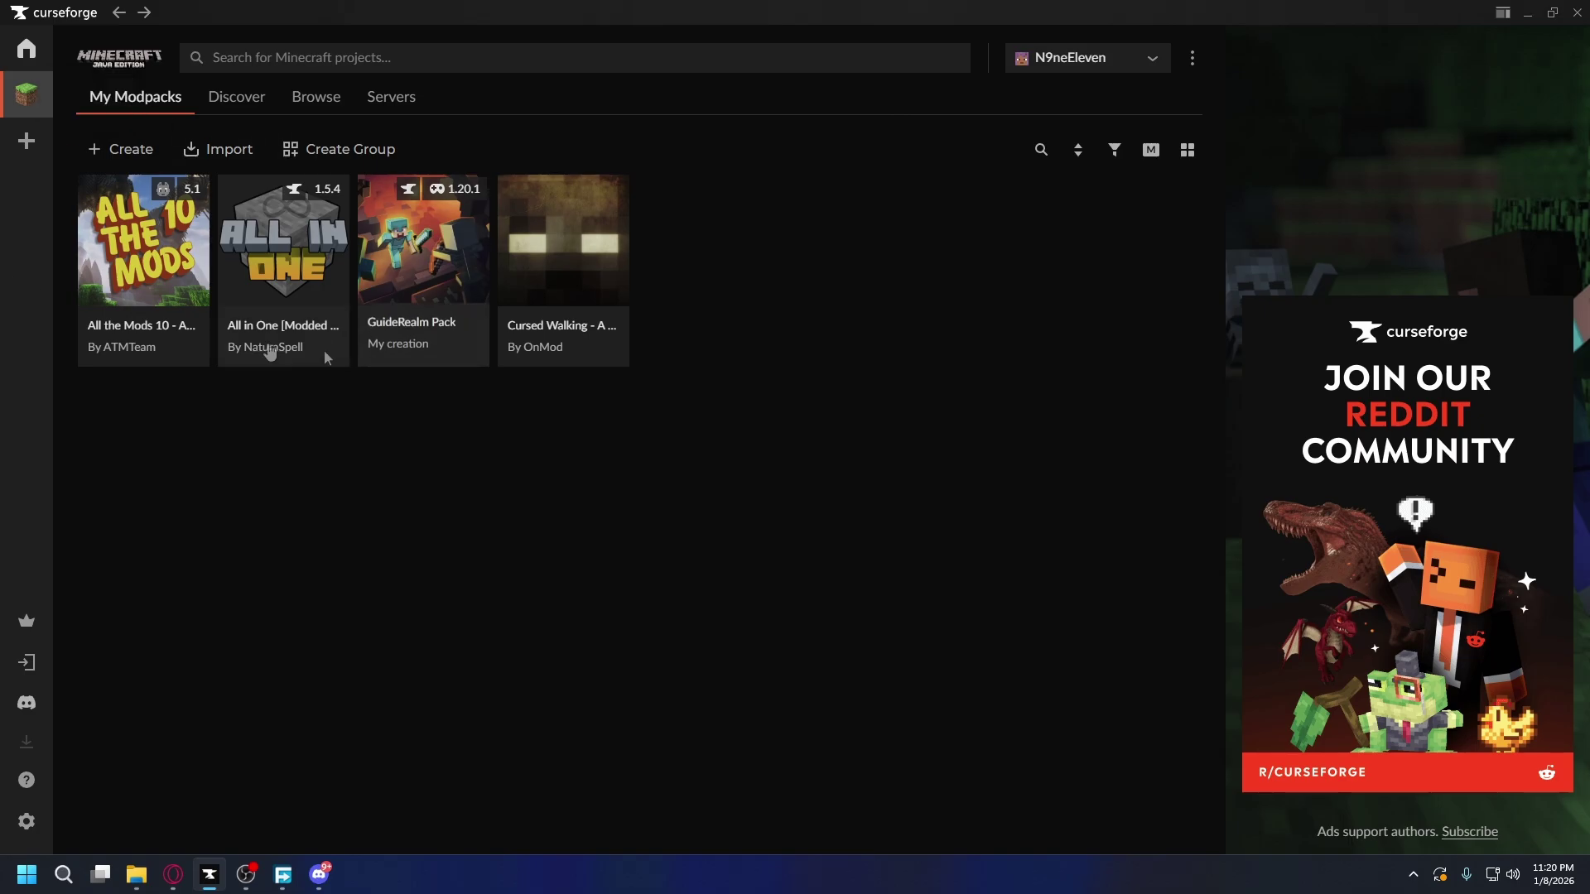
# Create a profile named 'Forge Modpack' for Minecraft 1.21.11 using the Forge loader.
pyautogui.moveTo(157, 327)
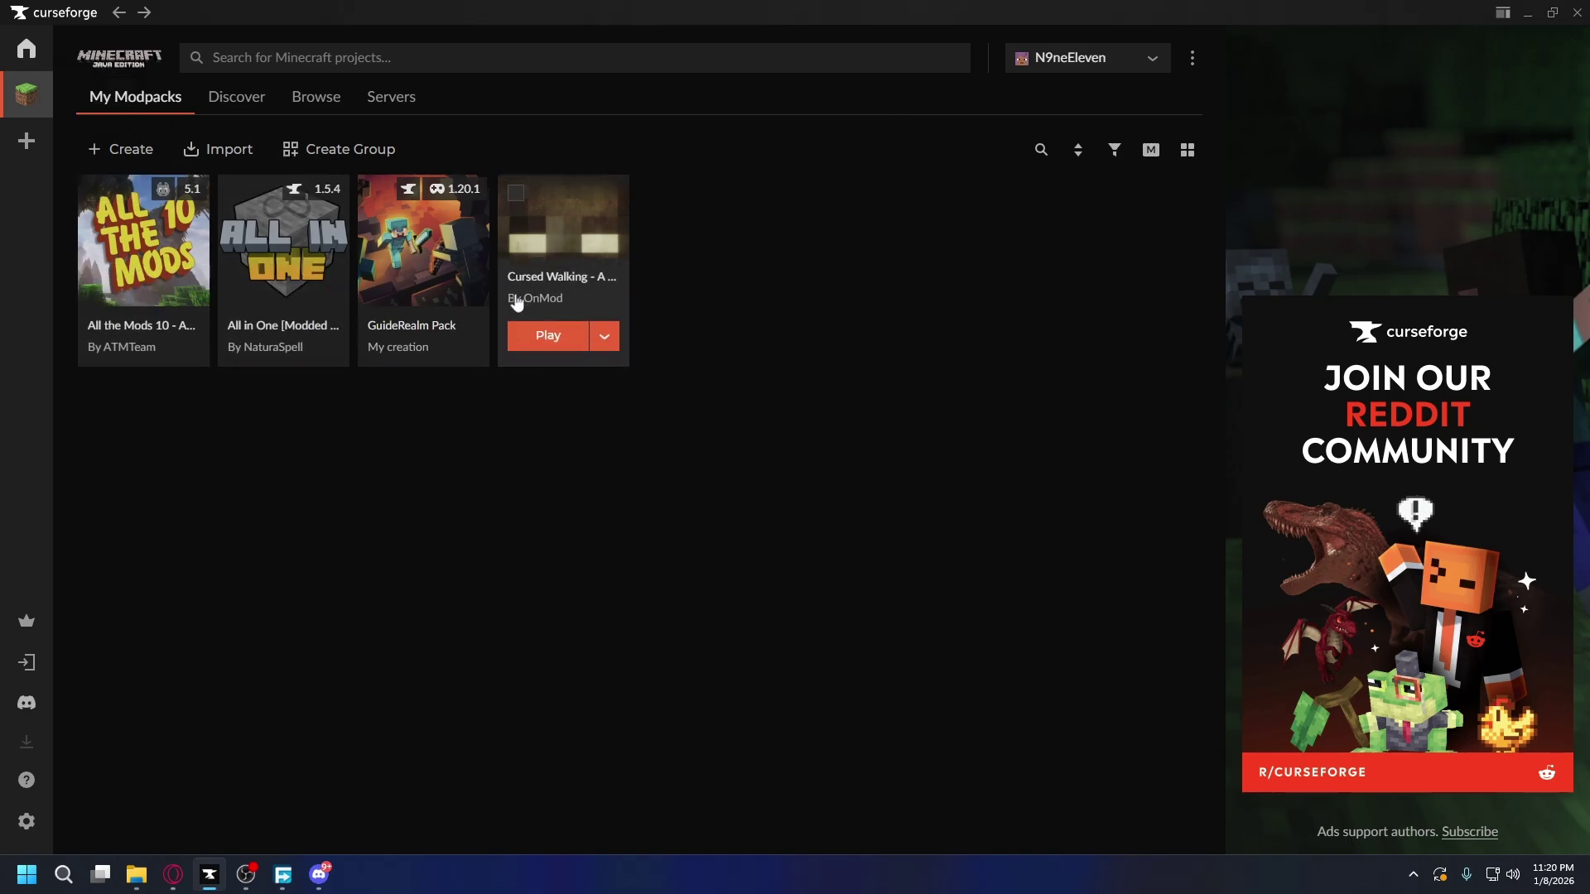
pyautogui.click(124, 165)
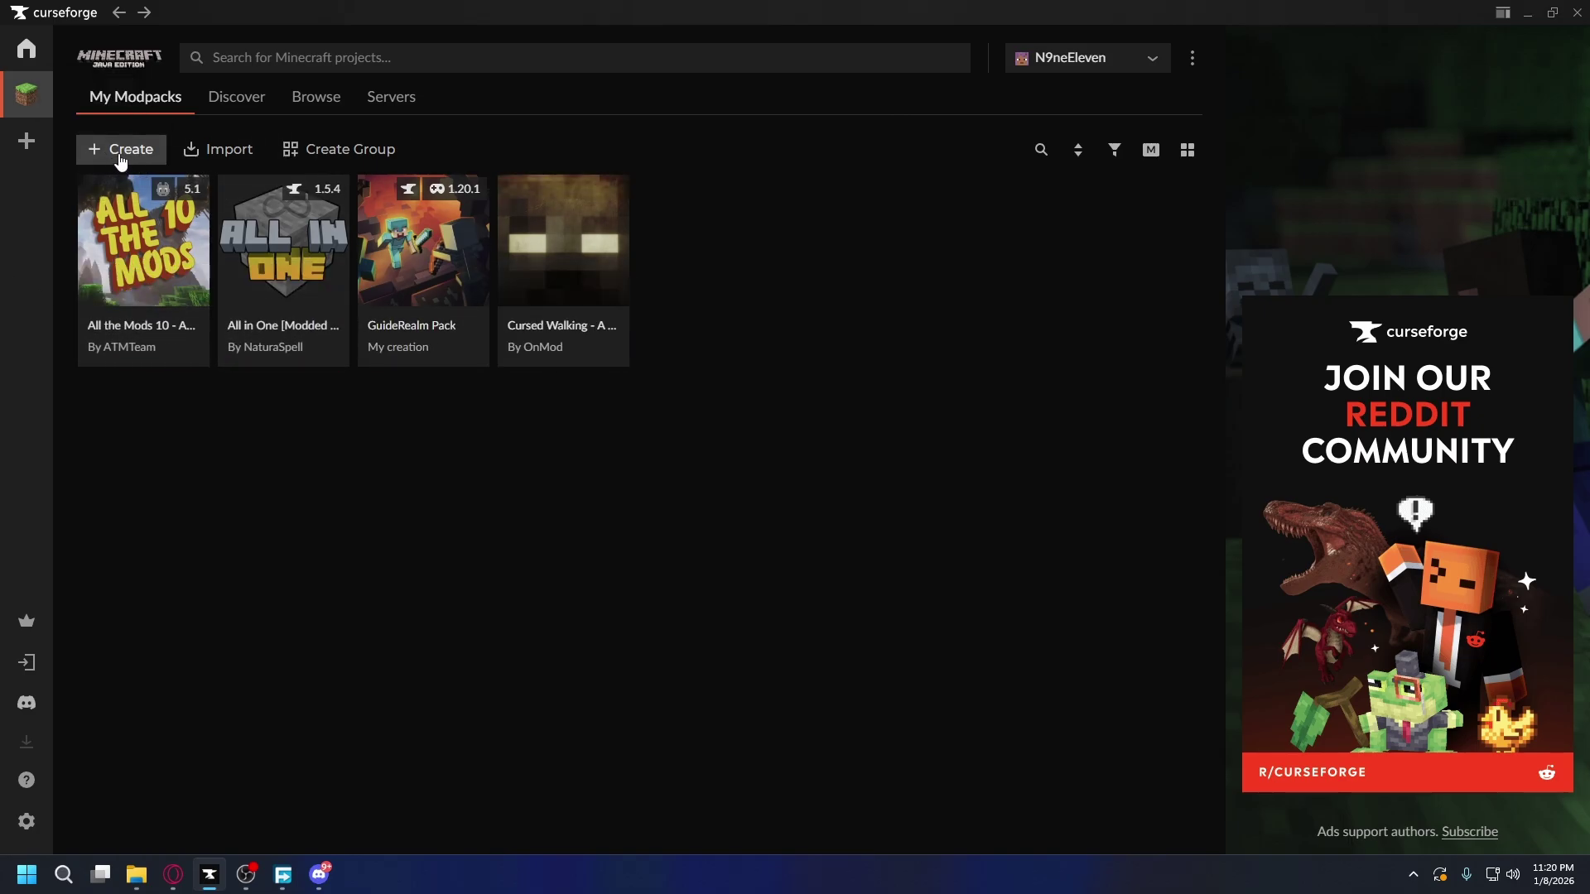
pyautogui.click(546, 318)
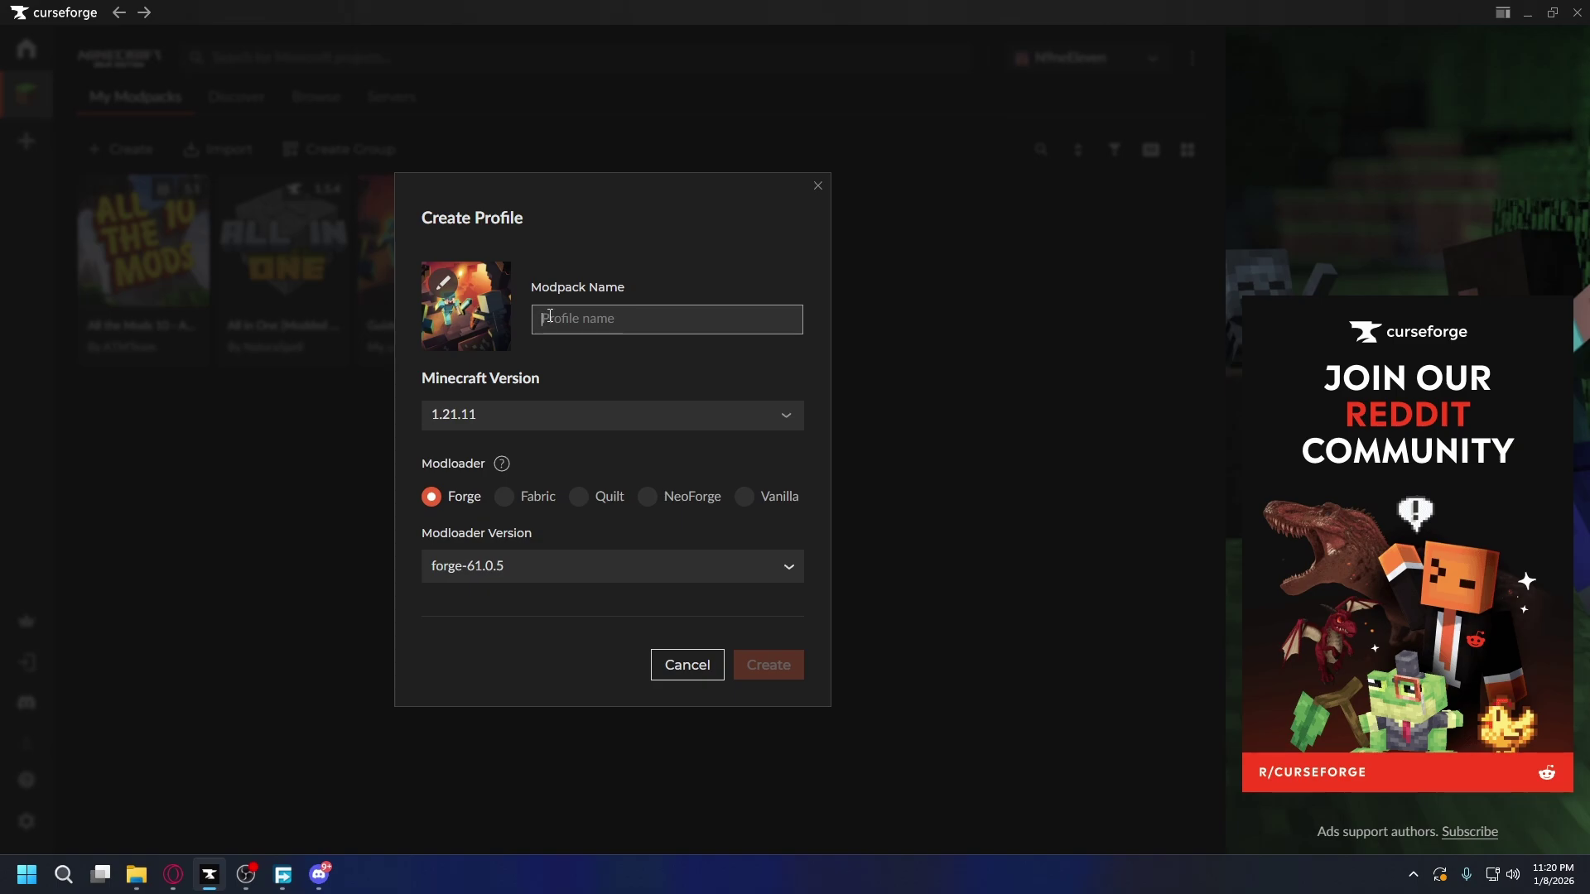
pyautogui.write('Shaders Modpack')
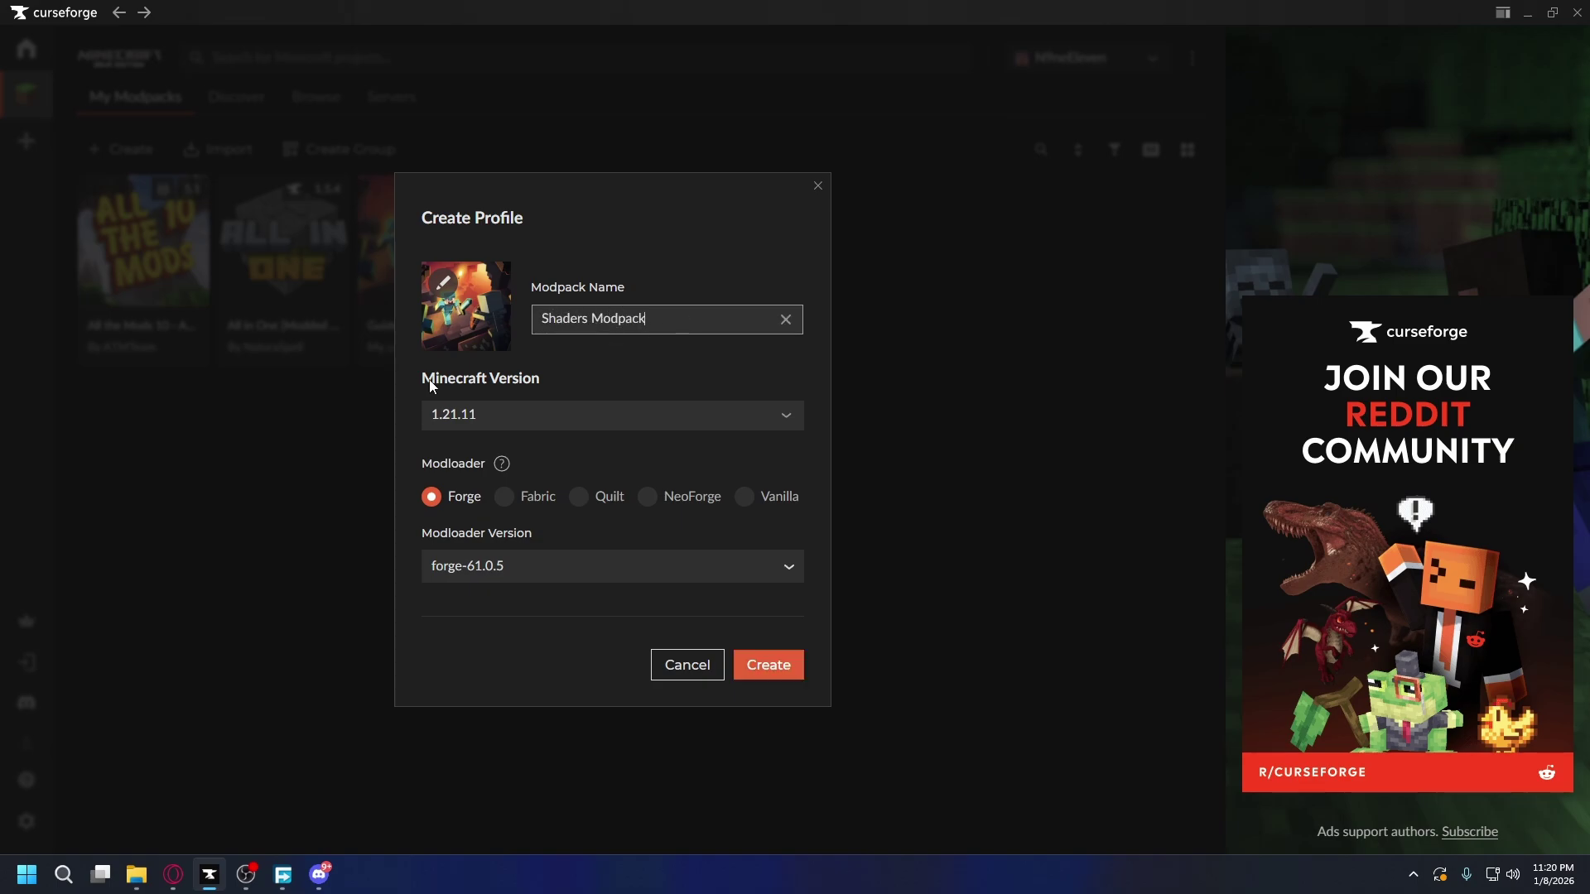
pyautogui.click(521, 420)
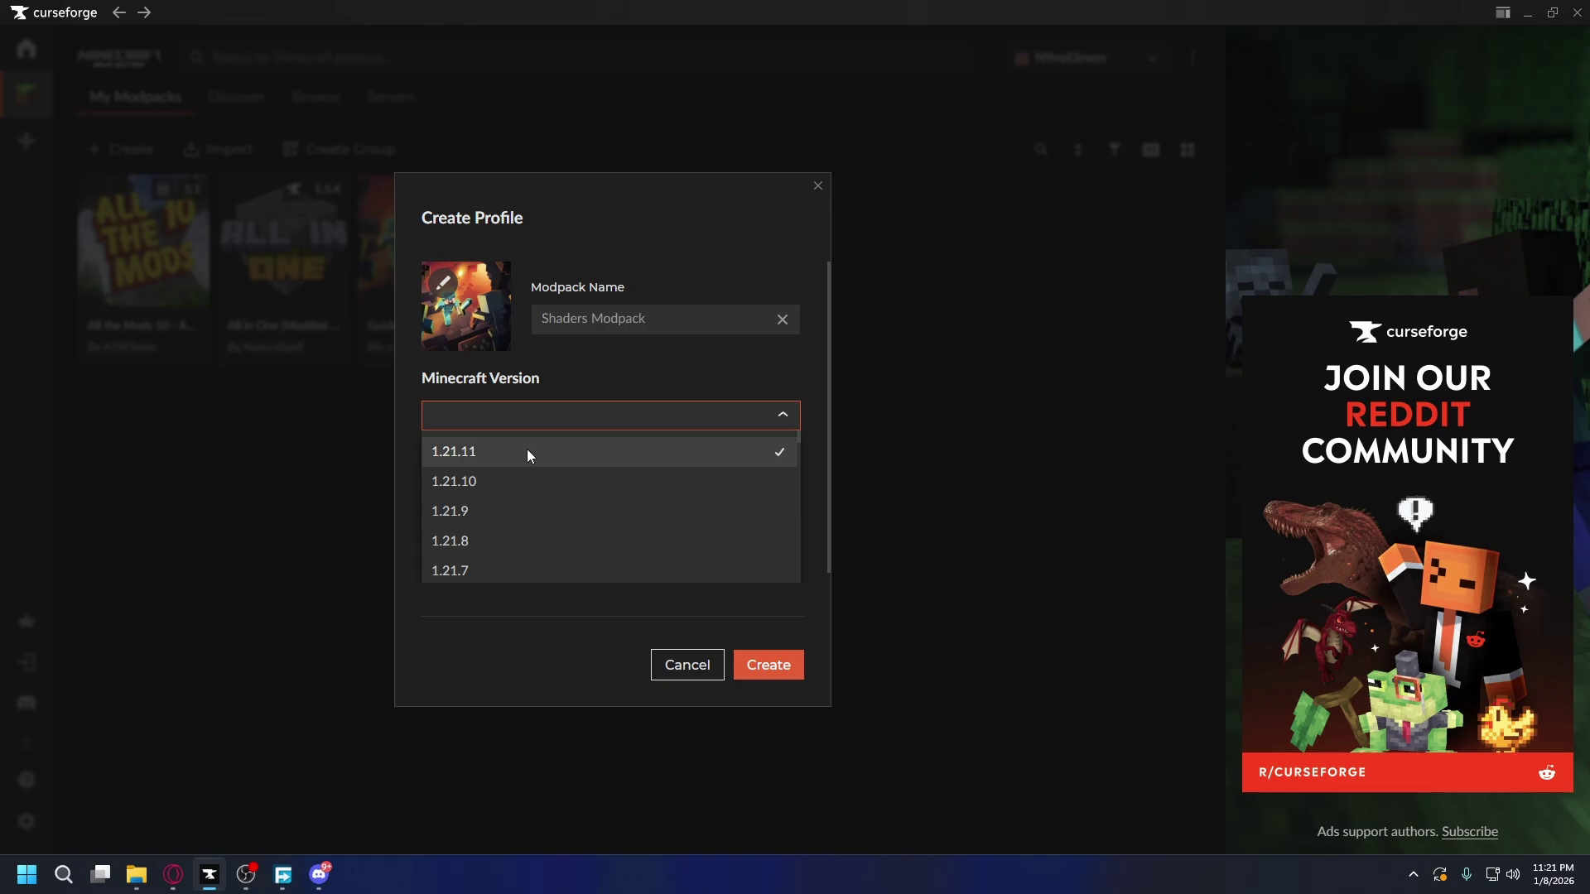
pyautogui.click(458, 462)
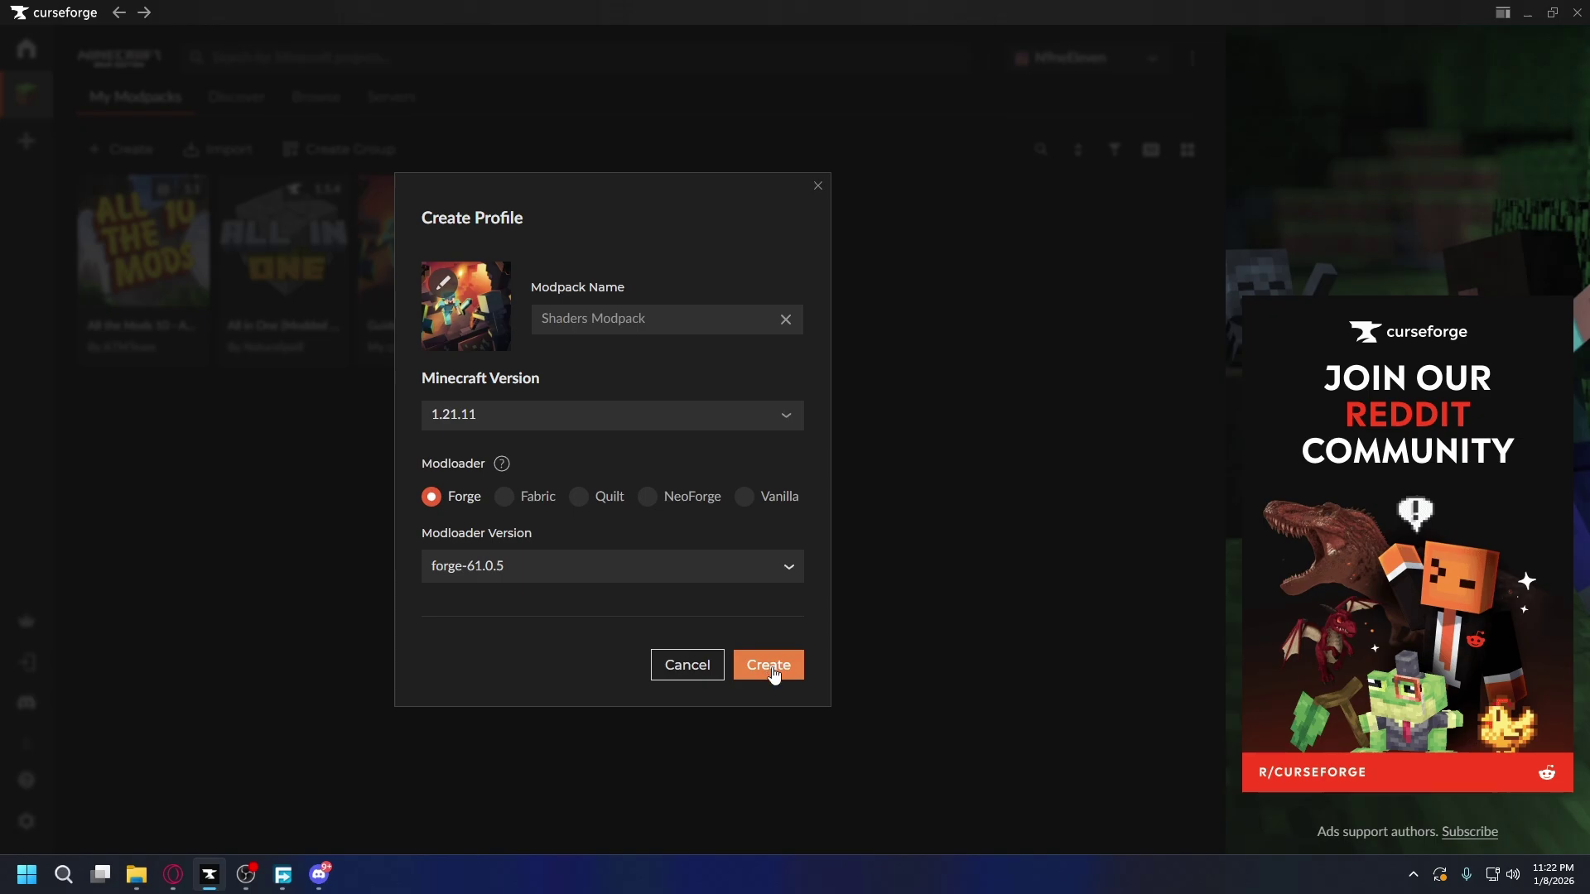
pyautogui.doubleClick(566, 318)
pyautogui.press('BackSpace')
pyautogui.write('Forge')
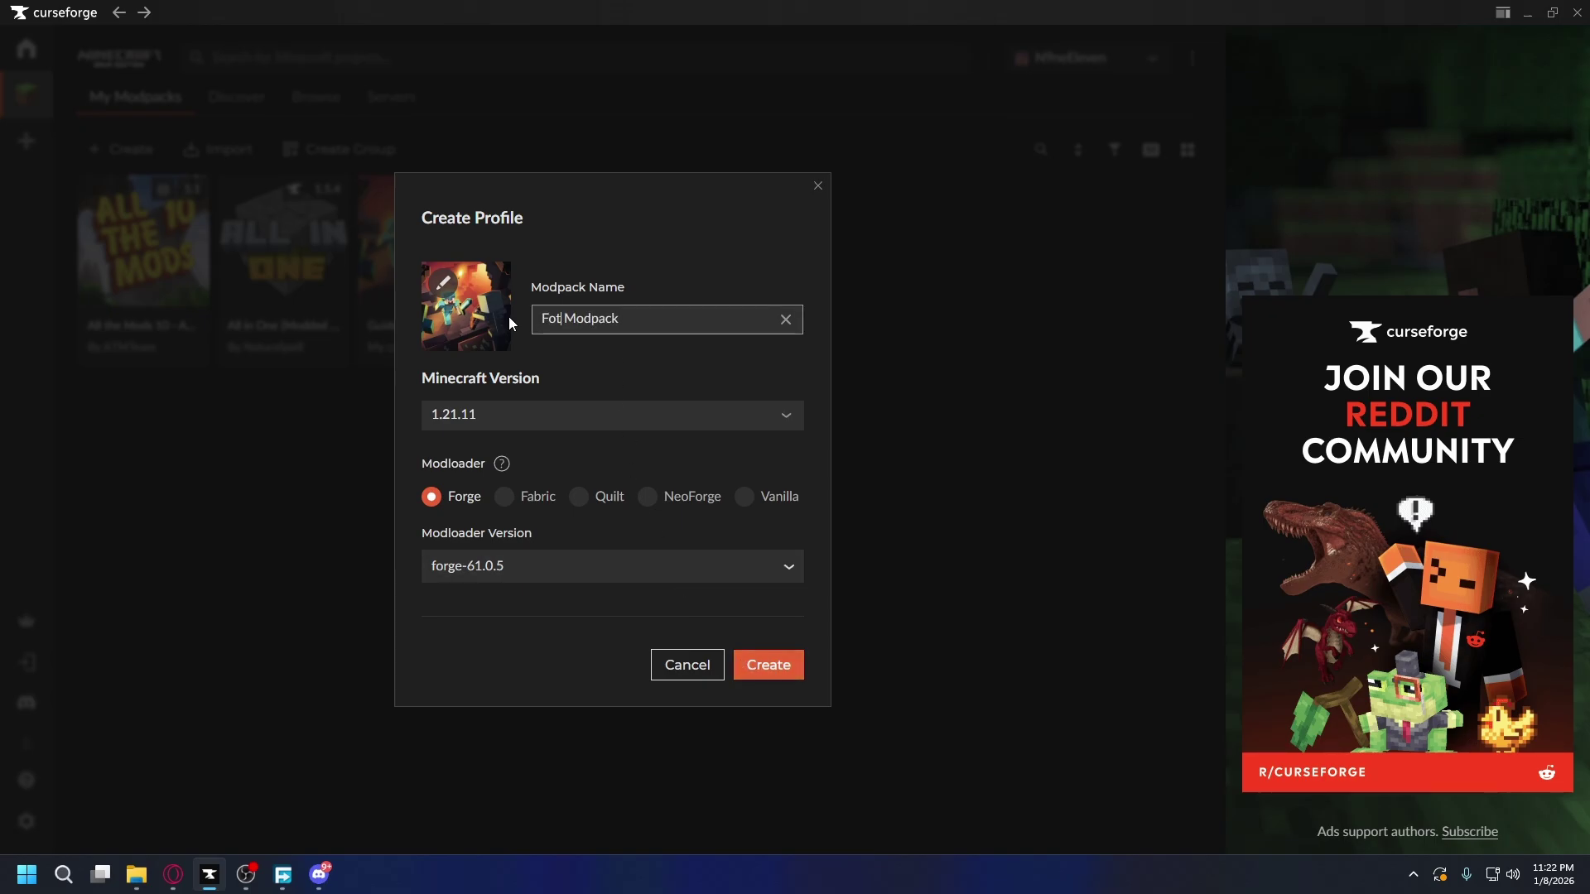
pyautogui.click(773, 667)
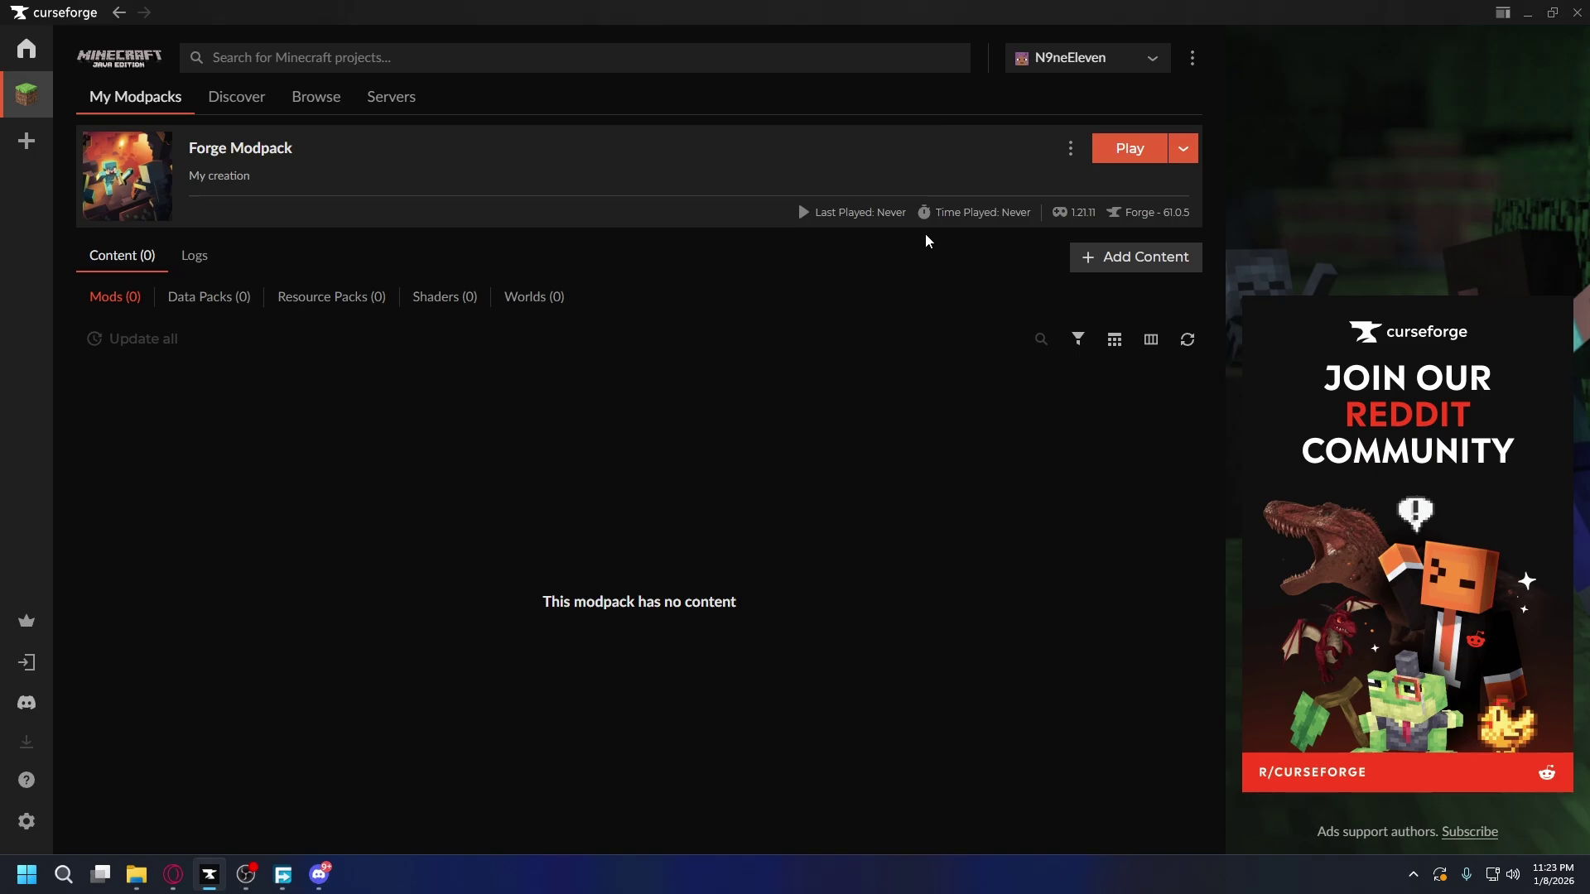
pyautogui.click(1146, 258)
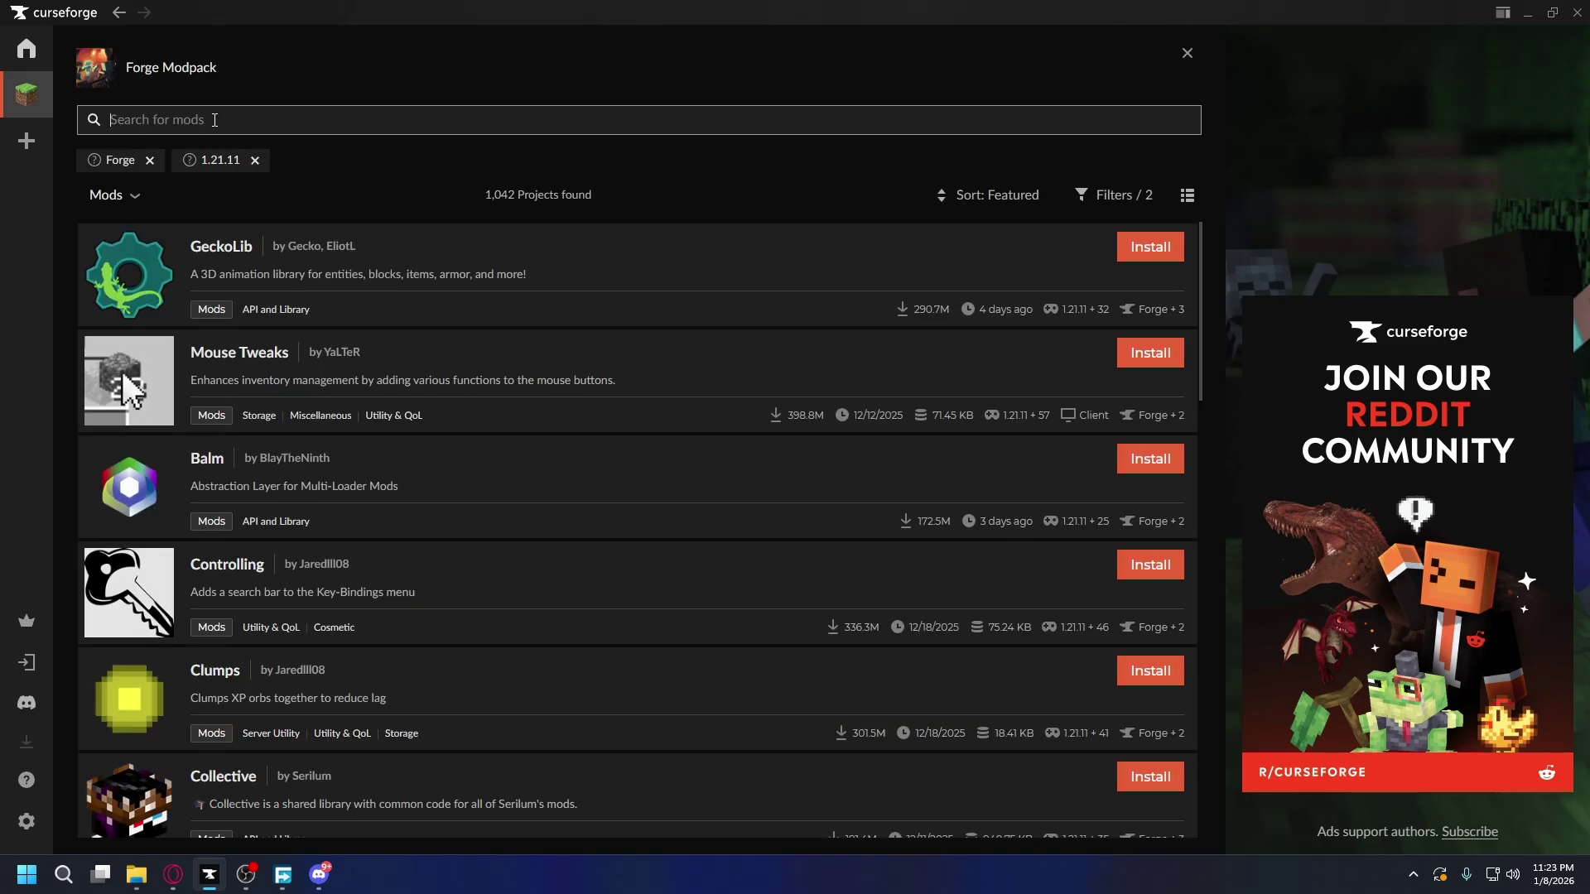
pyautogui.write('embeddium')
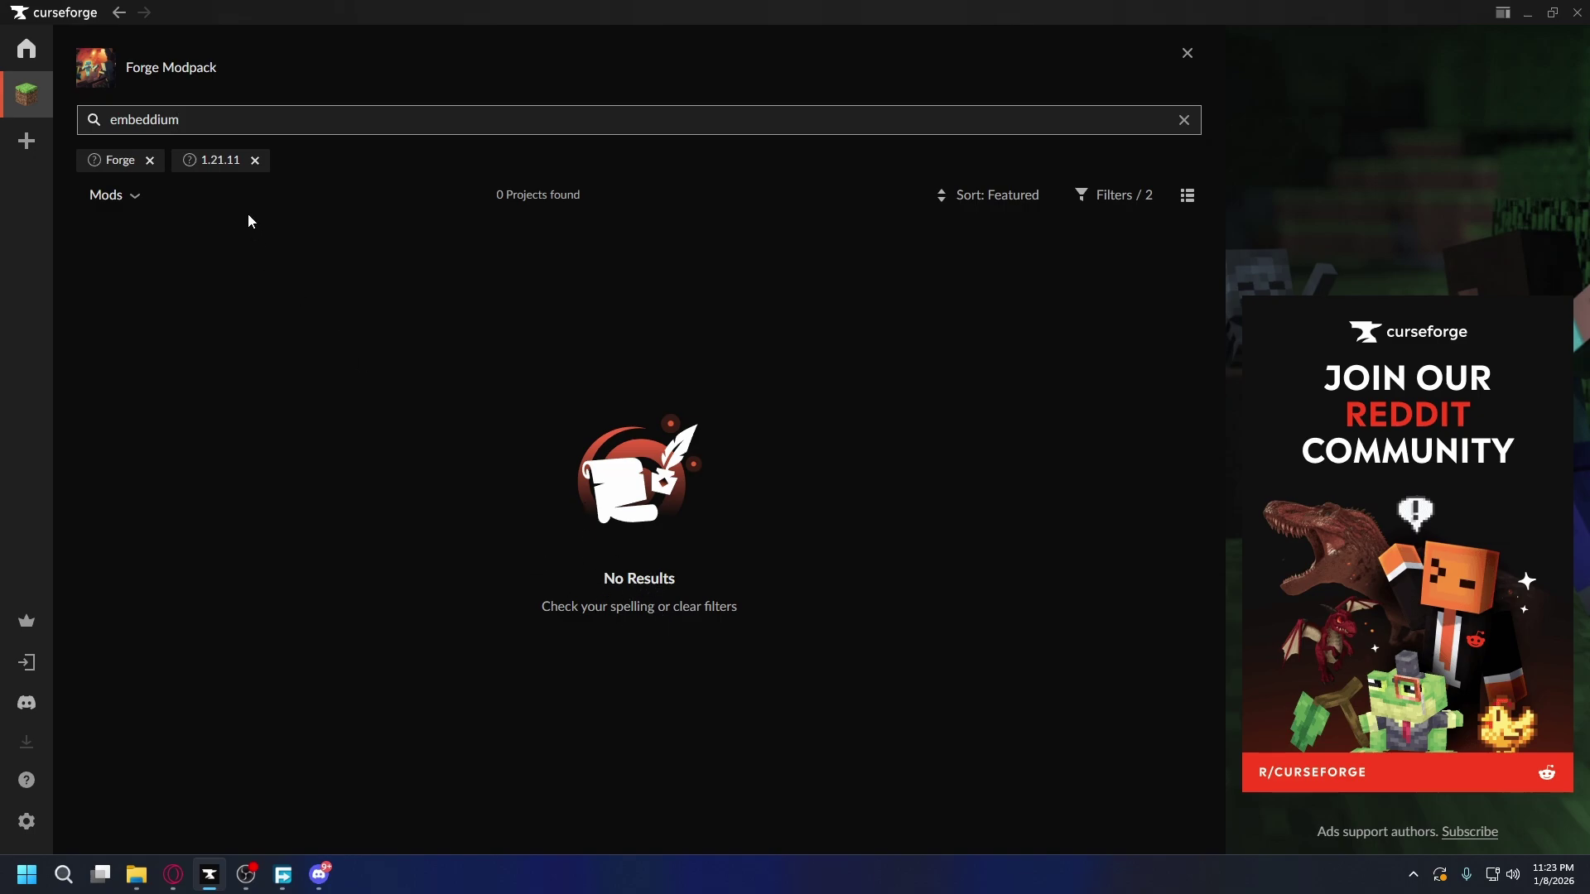
pyautogui.click(255, 161)
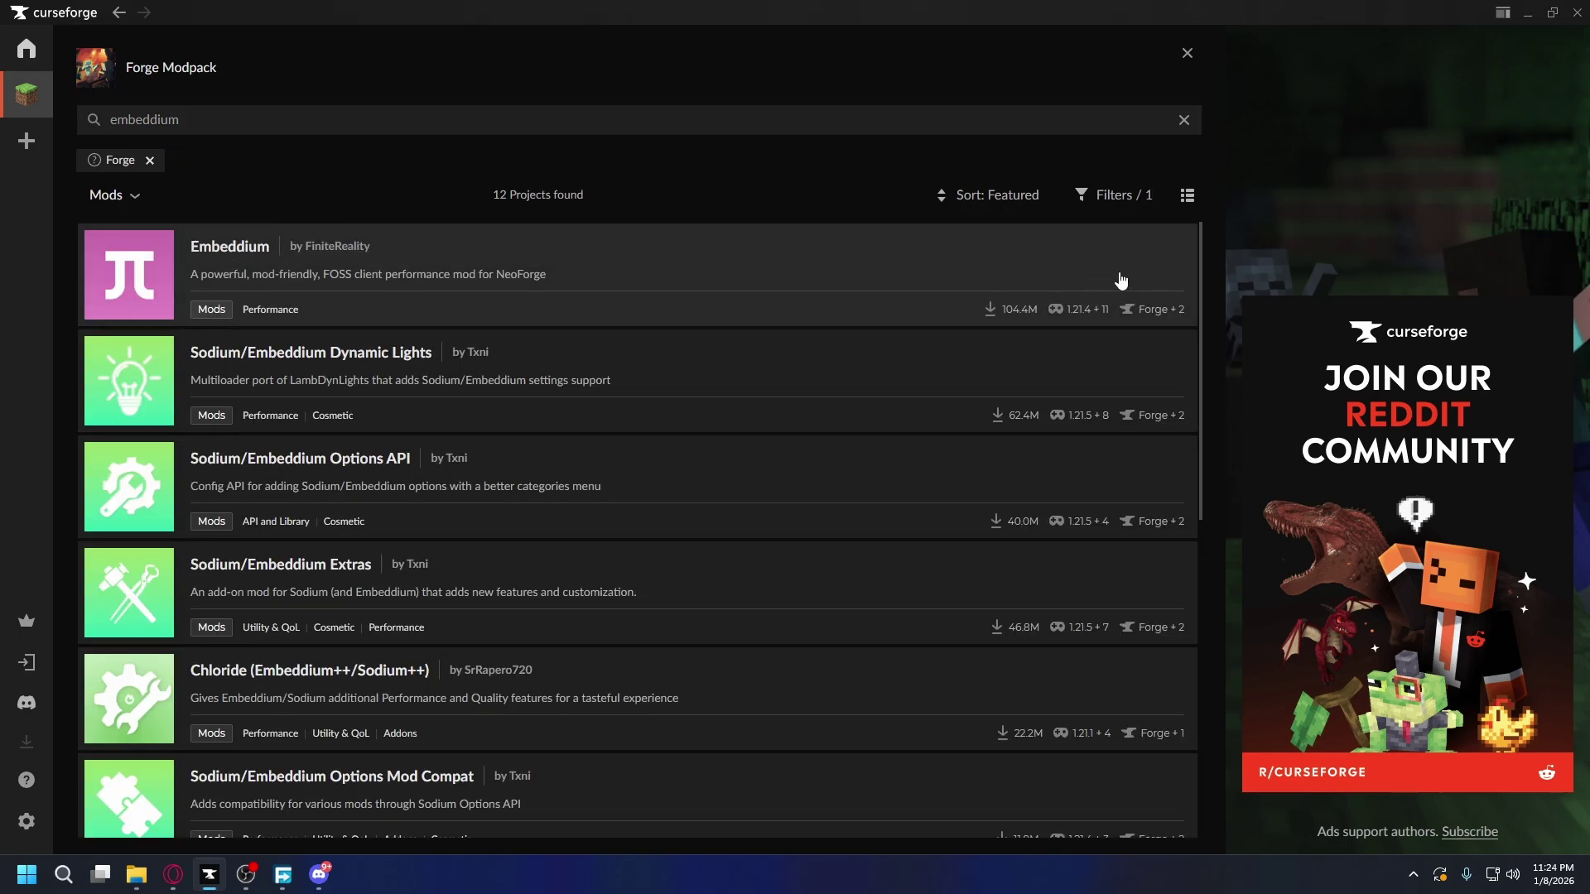
pyautogui.click(230, 256)
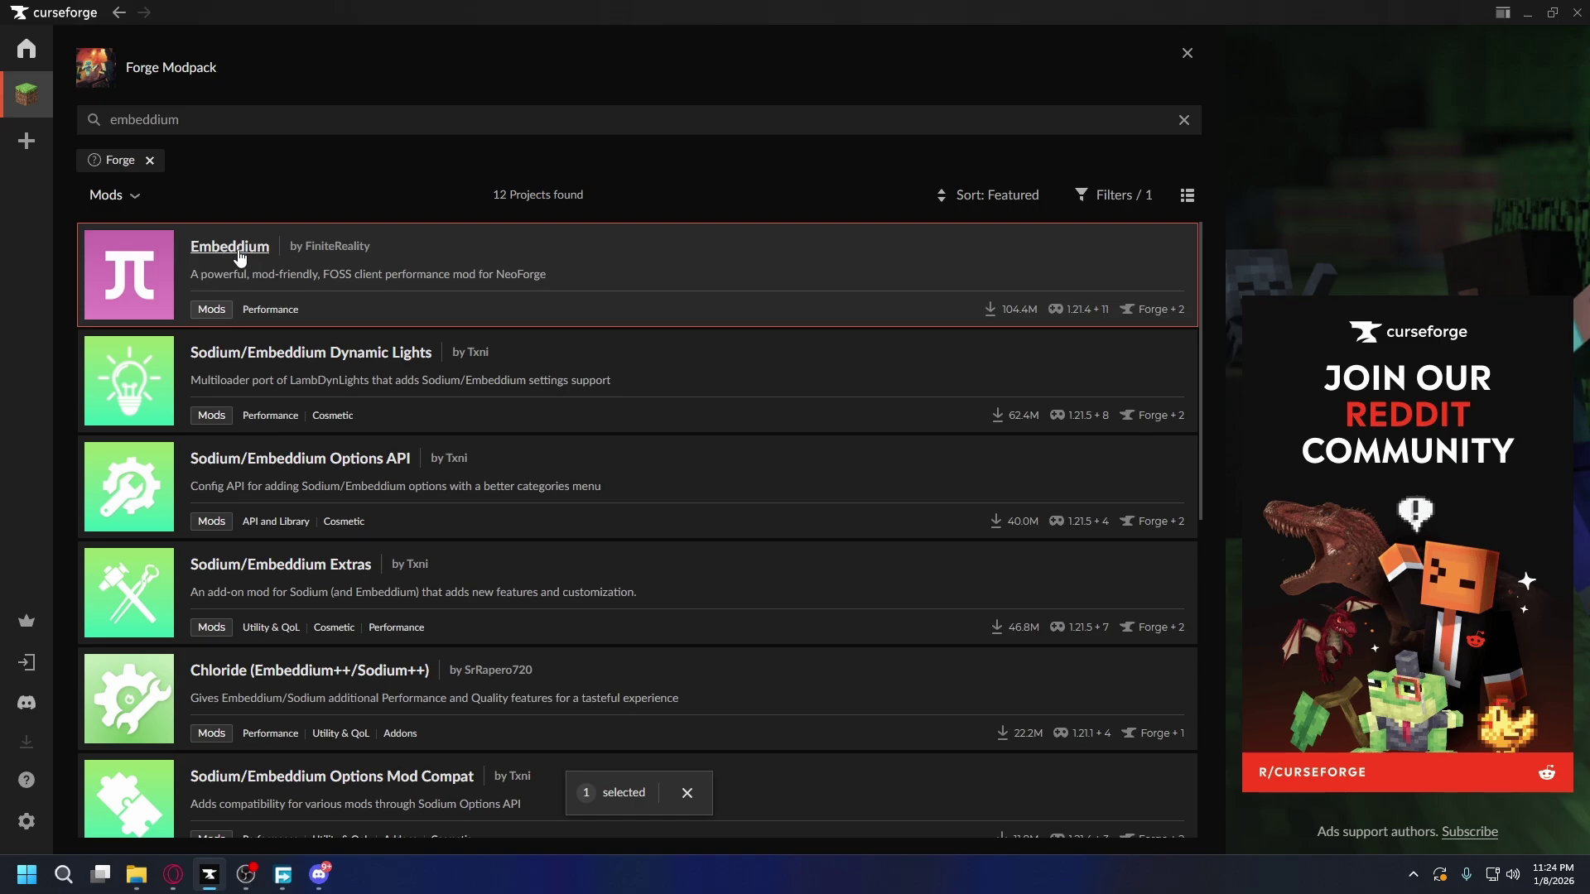
pyautogui.click(239, 258)
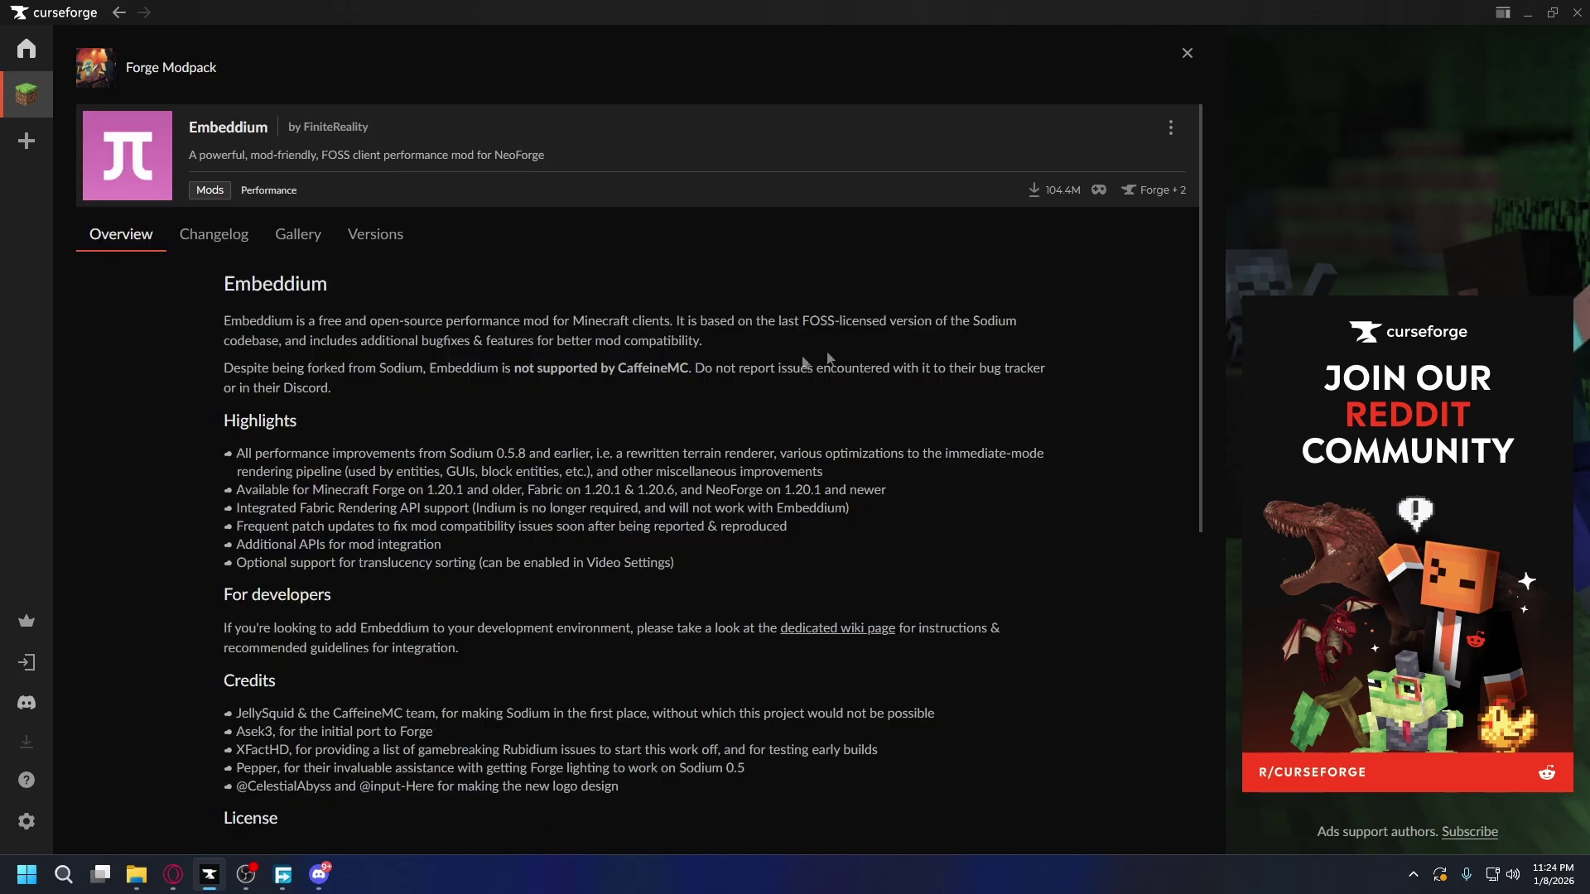
pyautogui.click(381, 240)
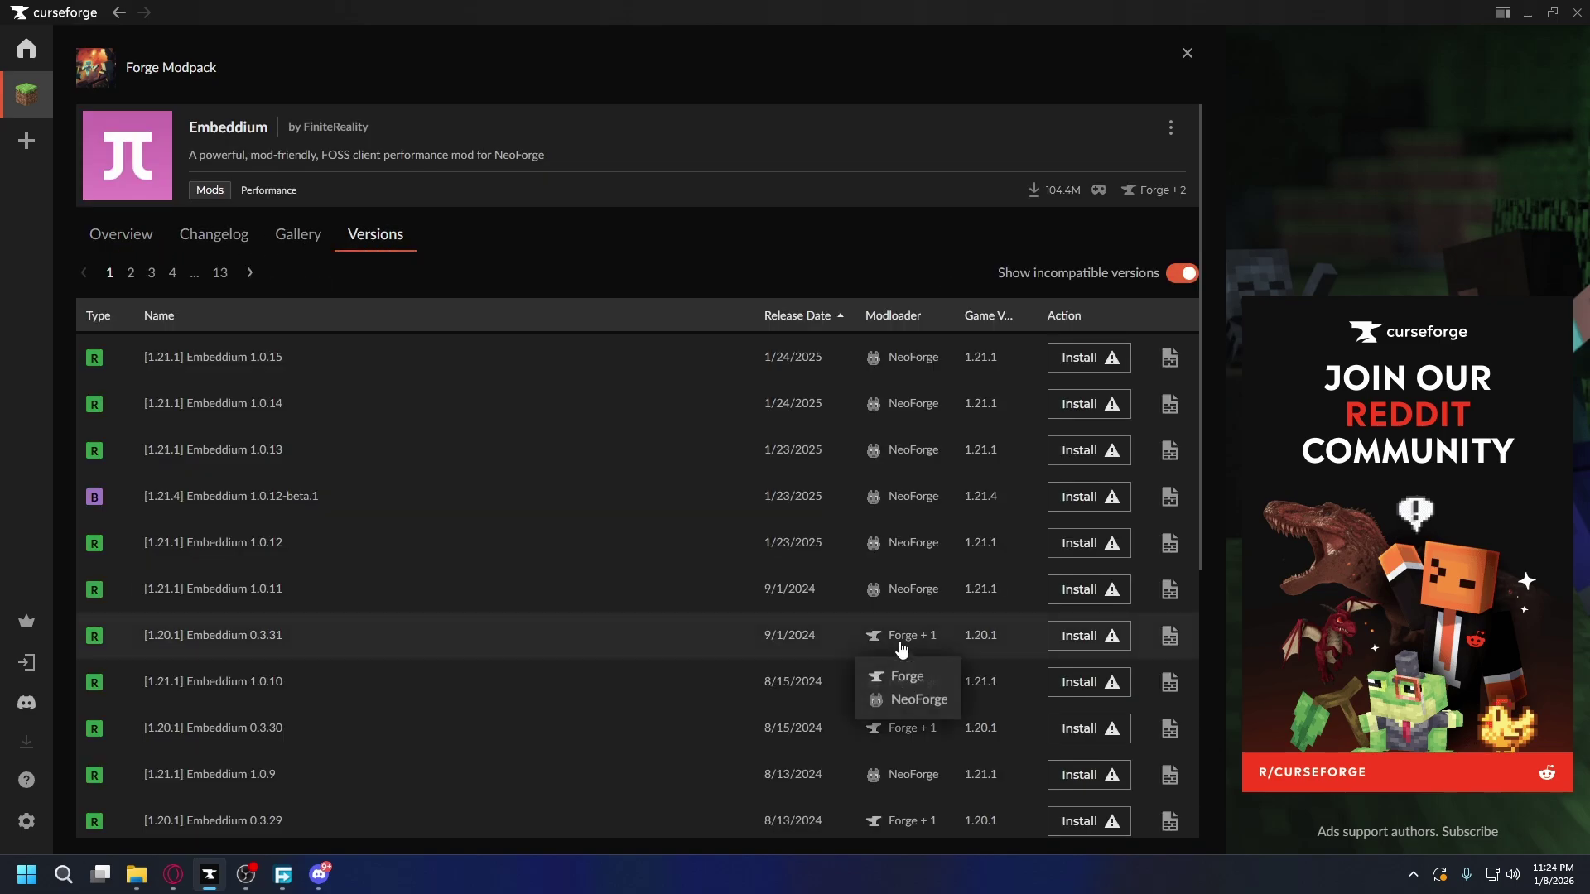
pyautogui.scroll(-2, 907, 645)
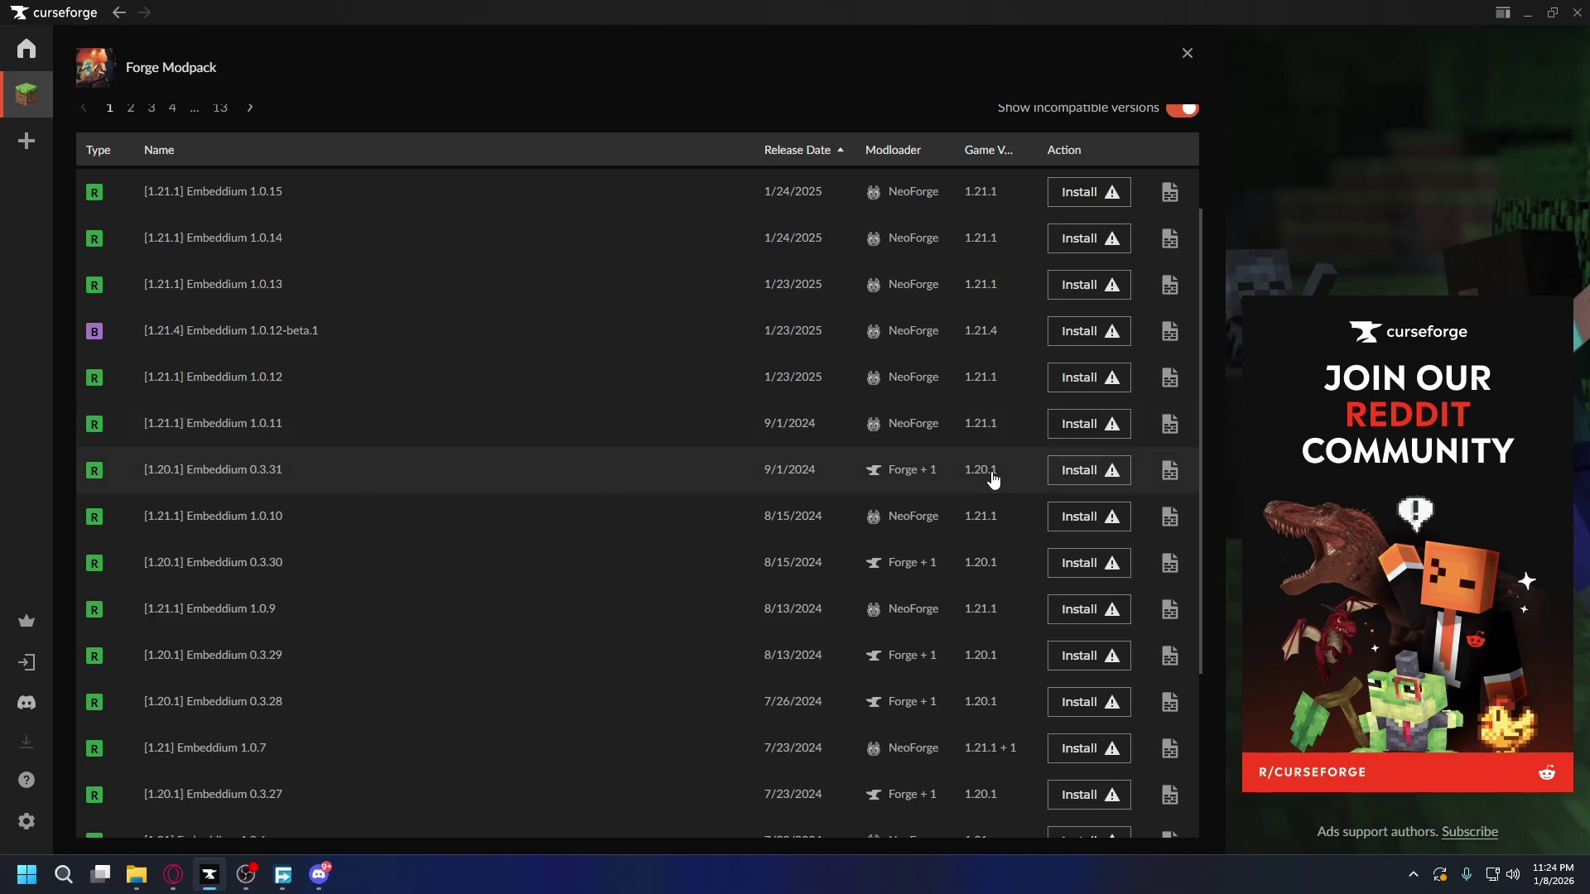
pyautogui.press('Escape')
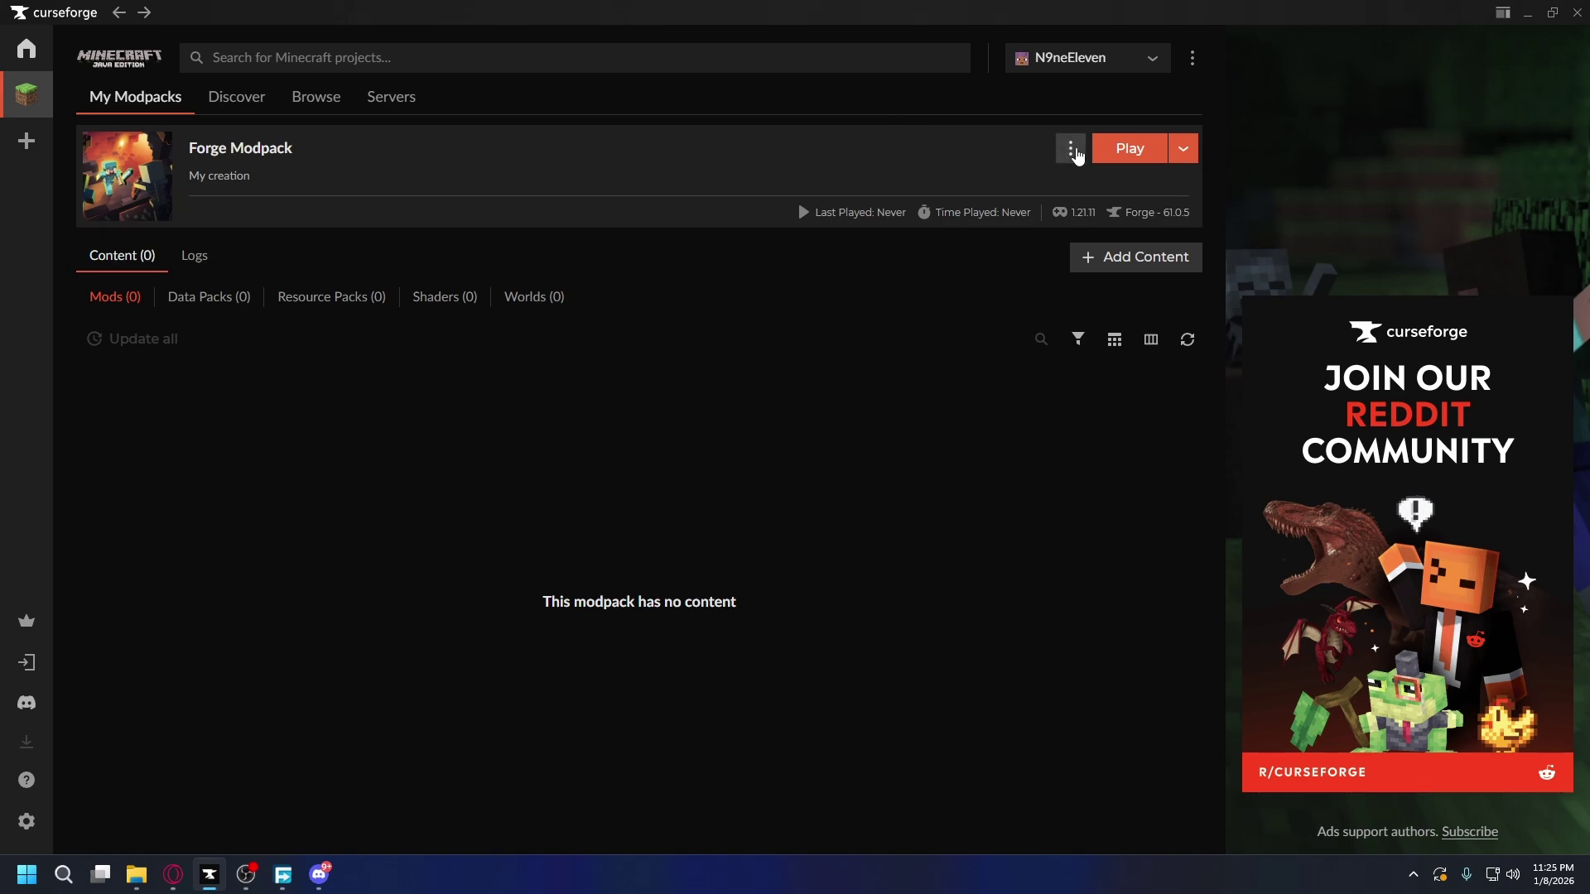
# Clone Forge Modpack as a new profile with Minecraft version 1.20.1.
pyautogui.click(1070, 150)
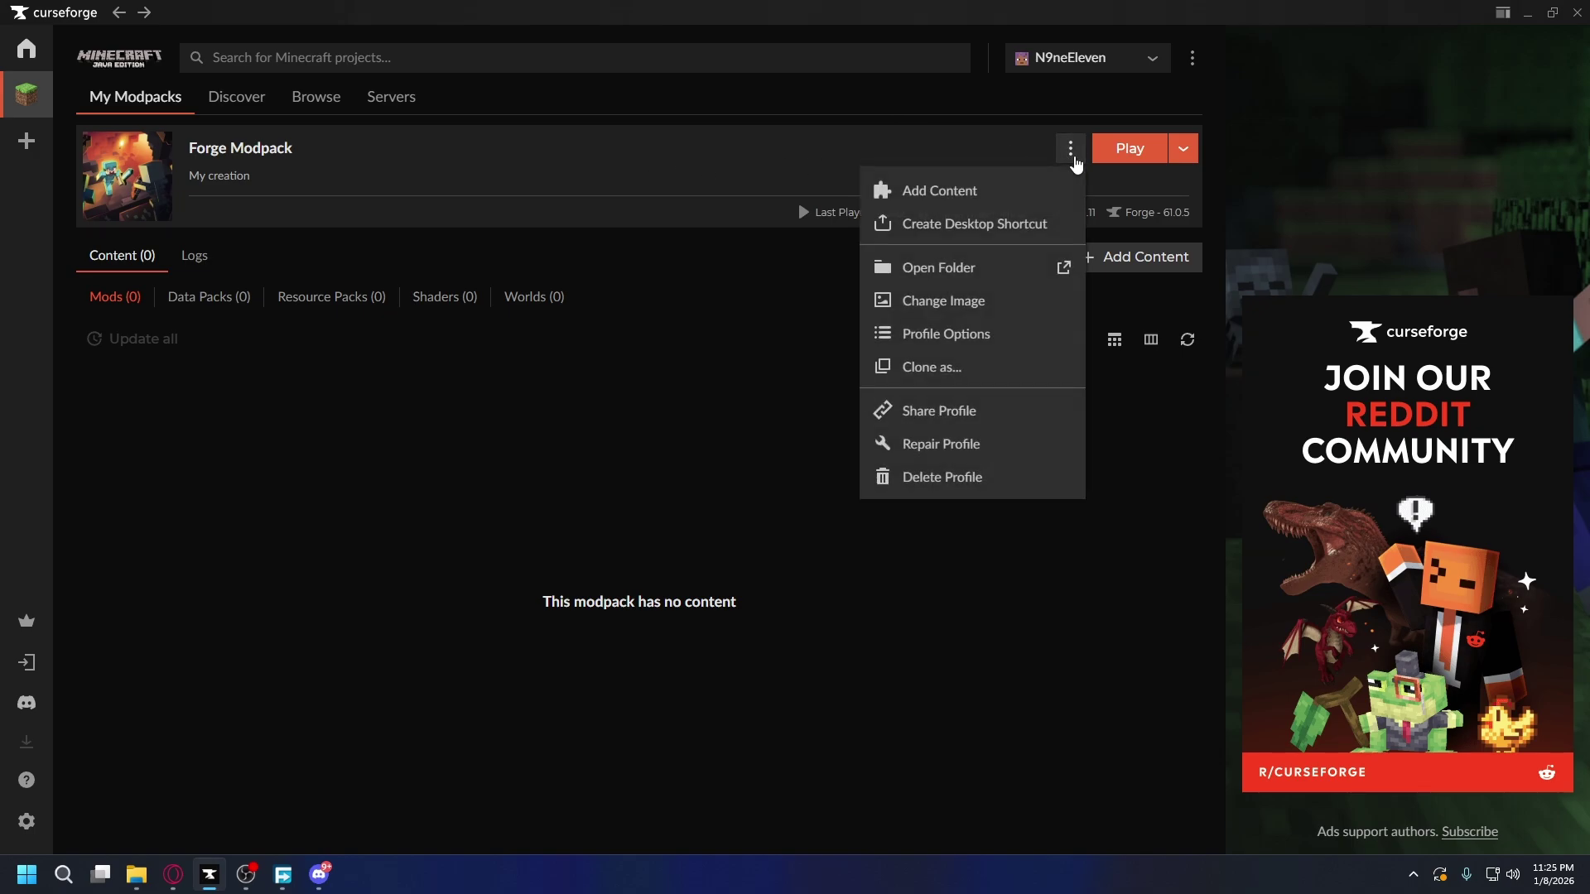
pyautogui.click(982, 370)
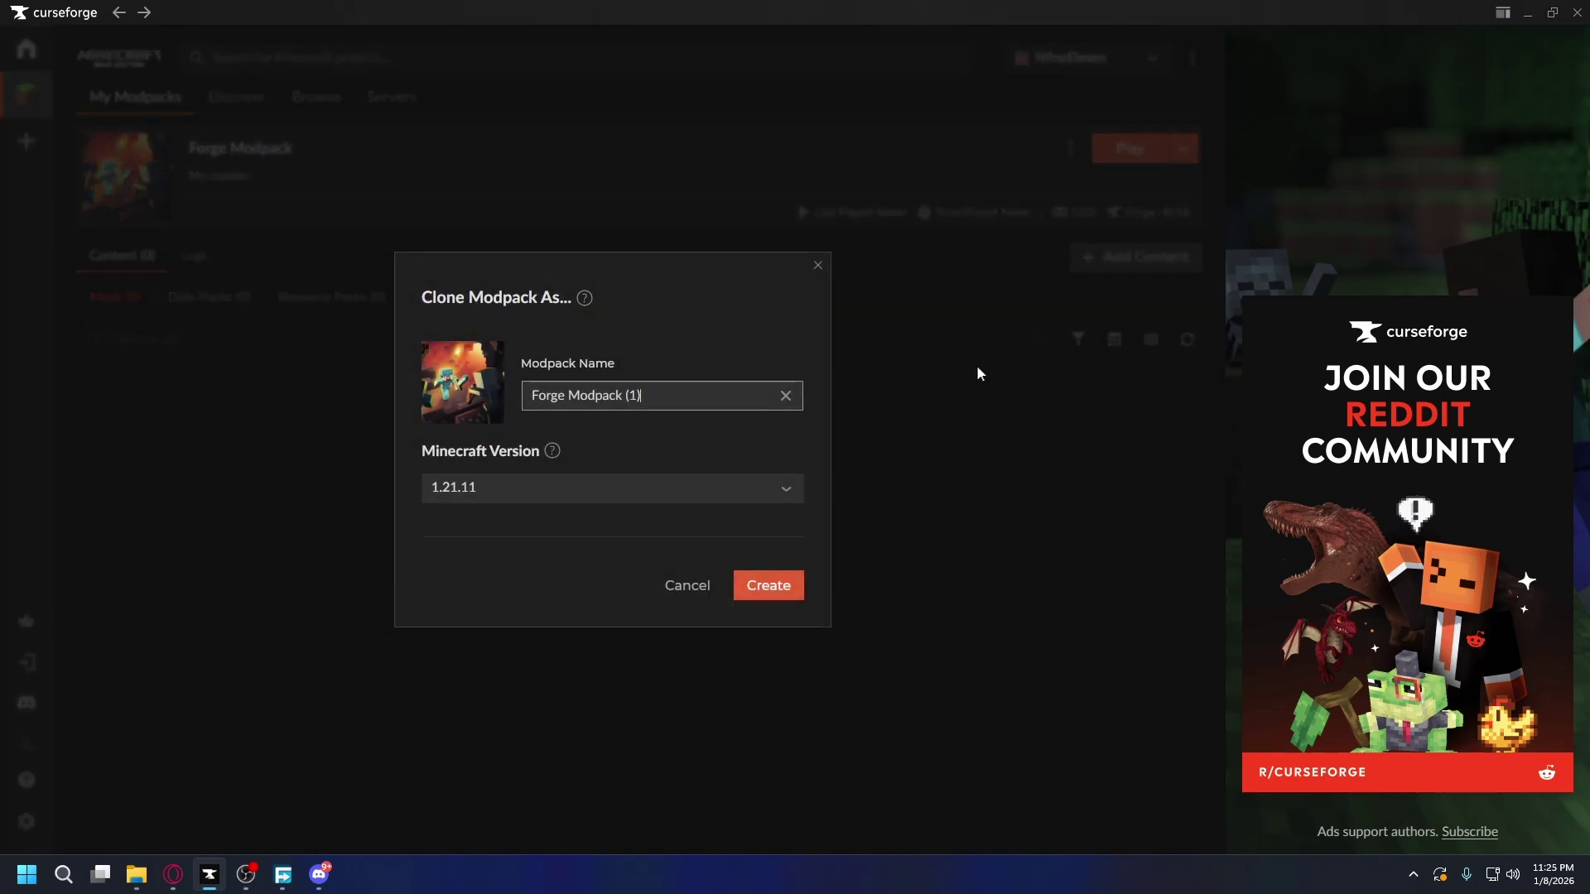
pyautogui.click(482, 487)
pyautogui.scroll(-5, 498, 557)
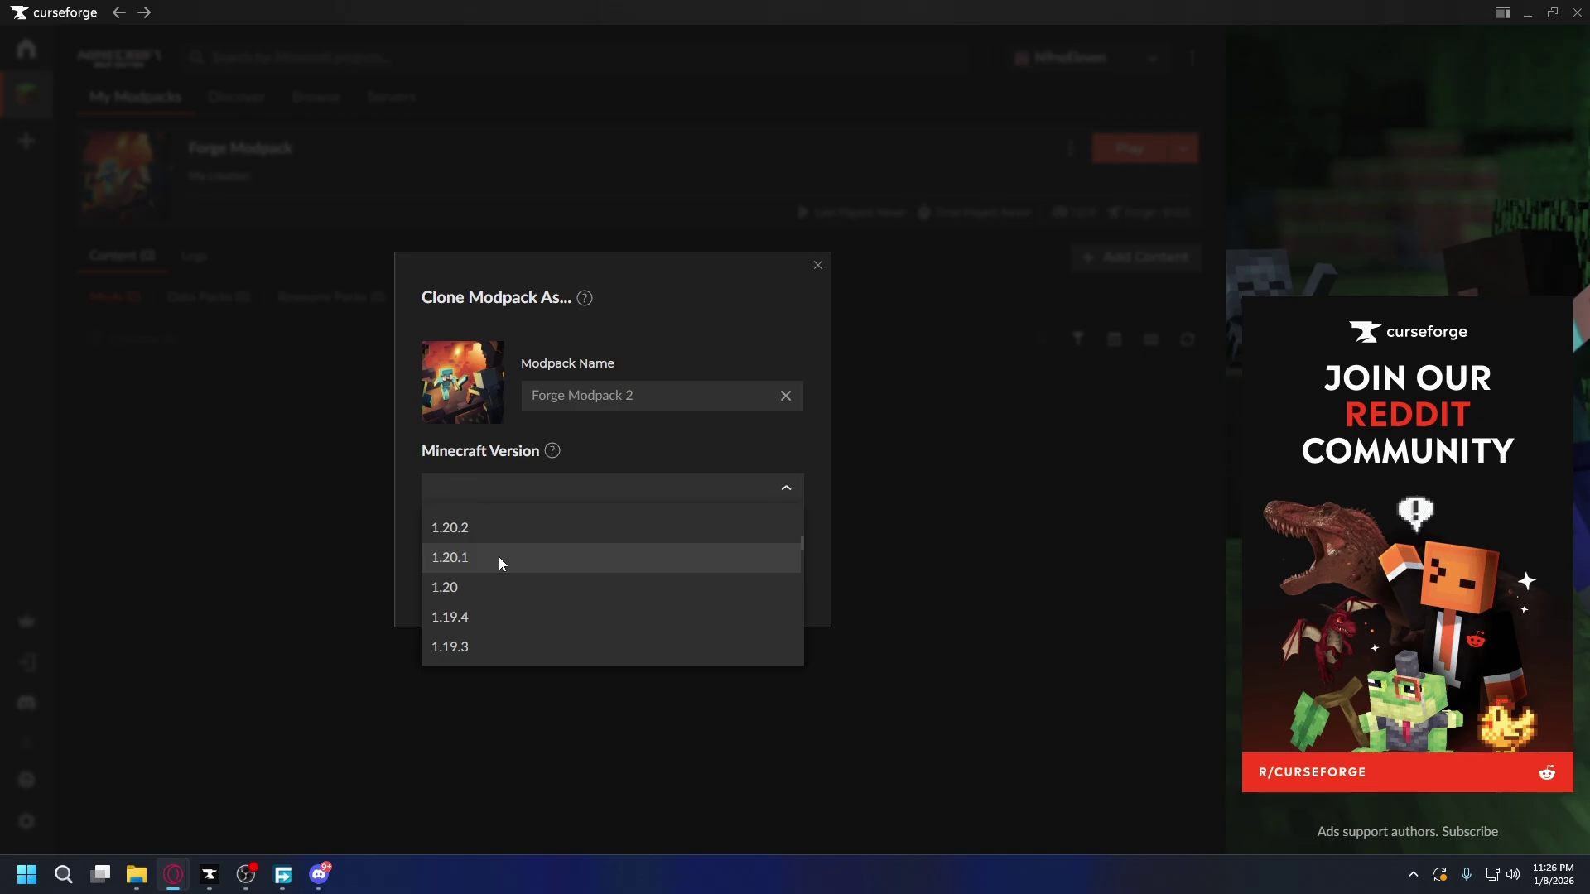
pyautogui.scroll(5, 498, 556)
pyautogui.scroll(-5, 500, 557)
pyautogui.click(459, 559)
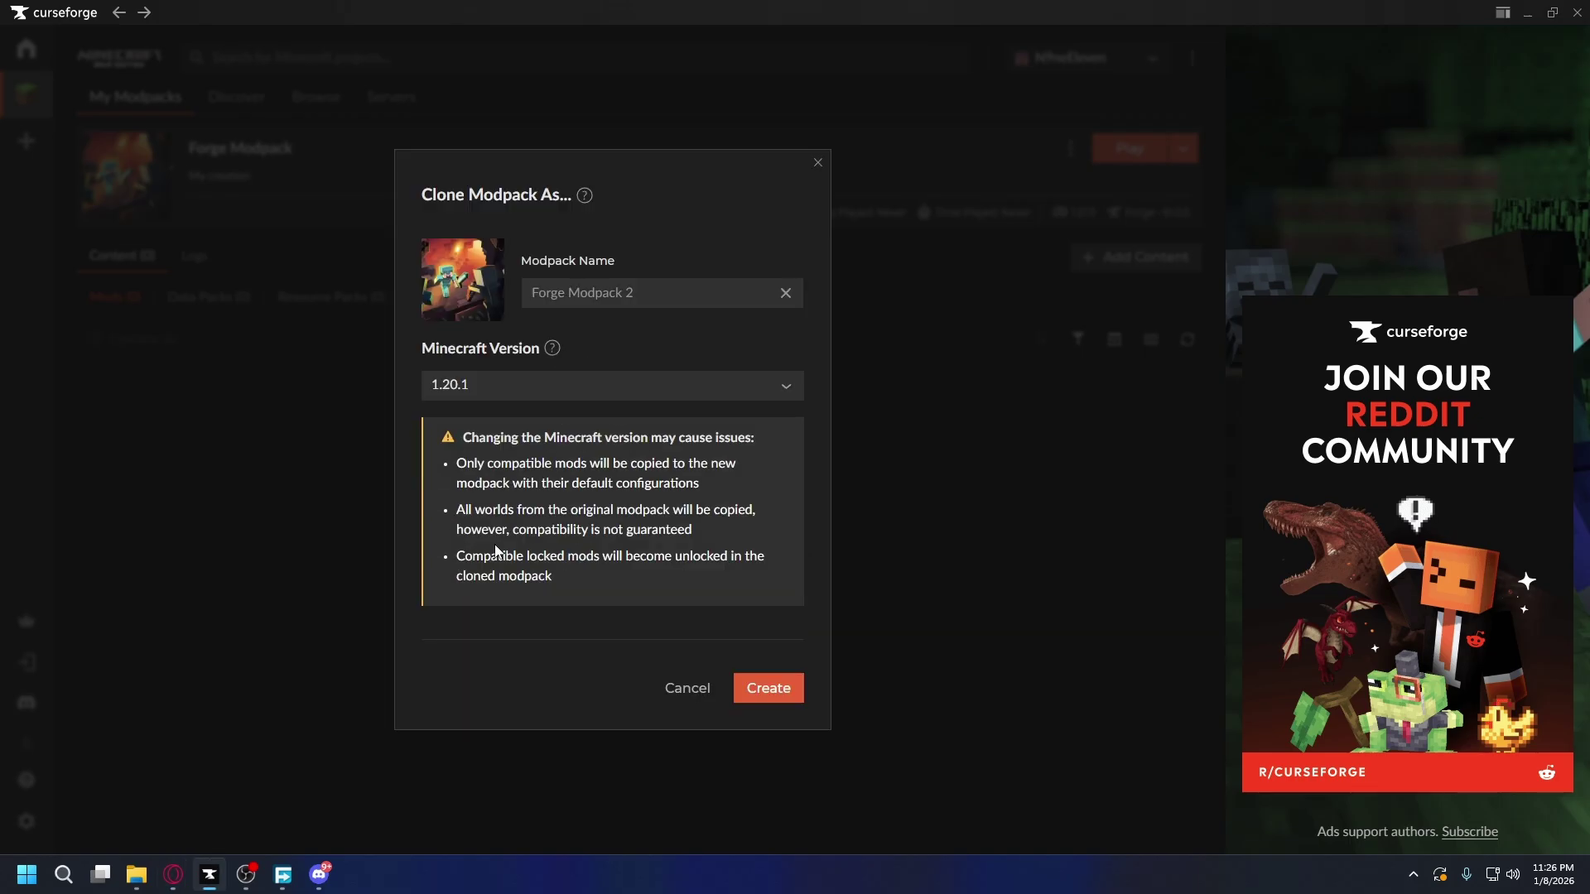
pyautogui.click(761, 690)
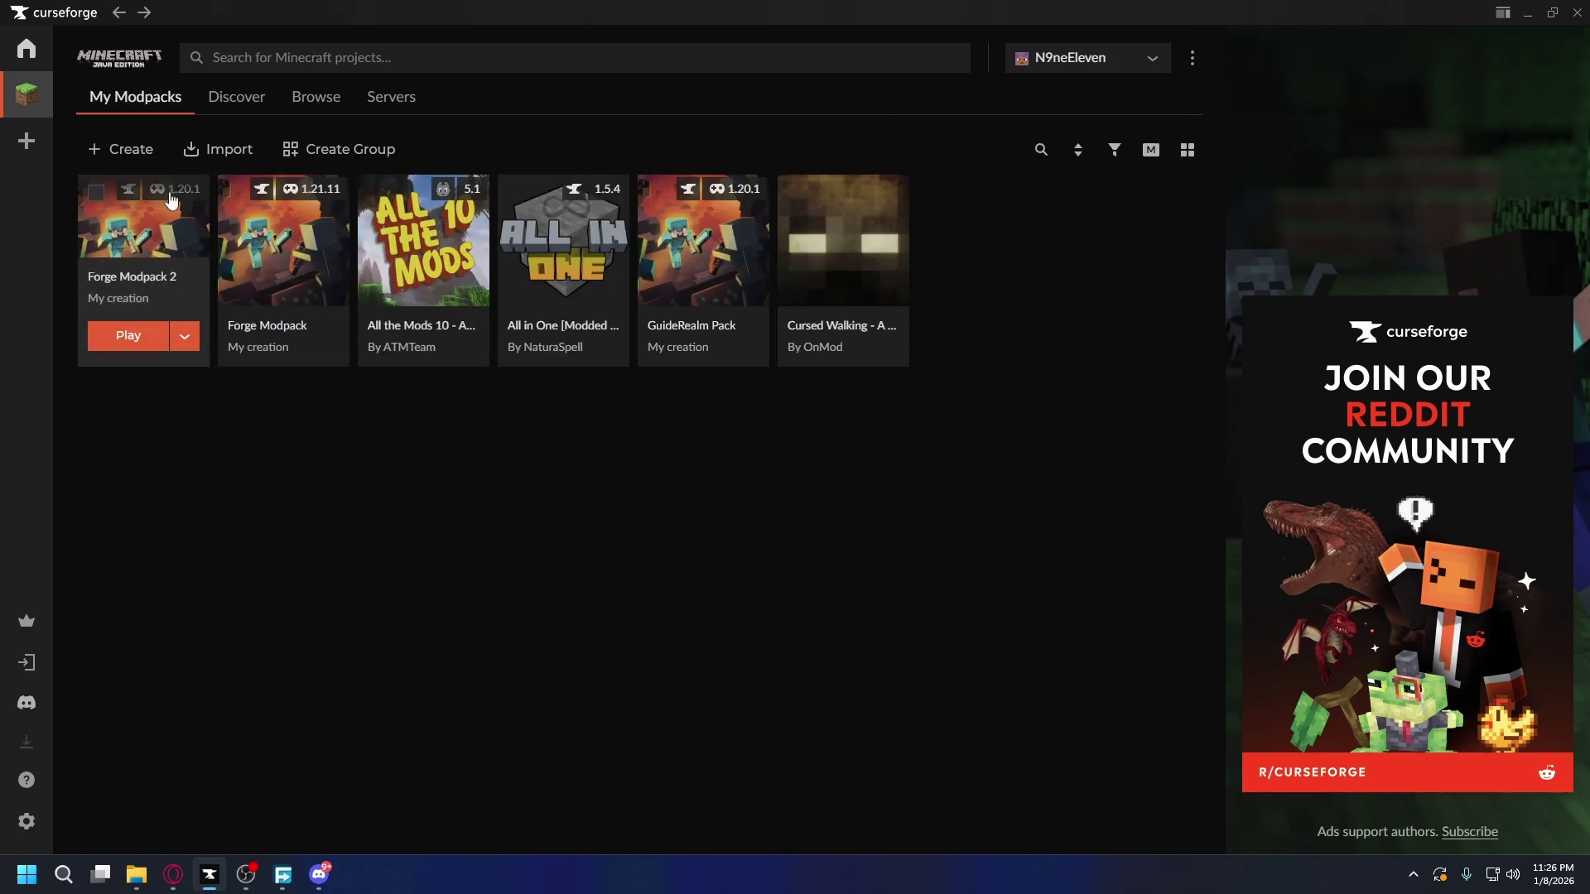
# Search for and install Embeddium into Forge Modpack 2.
pyautogui.click(160, 237)
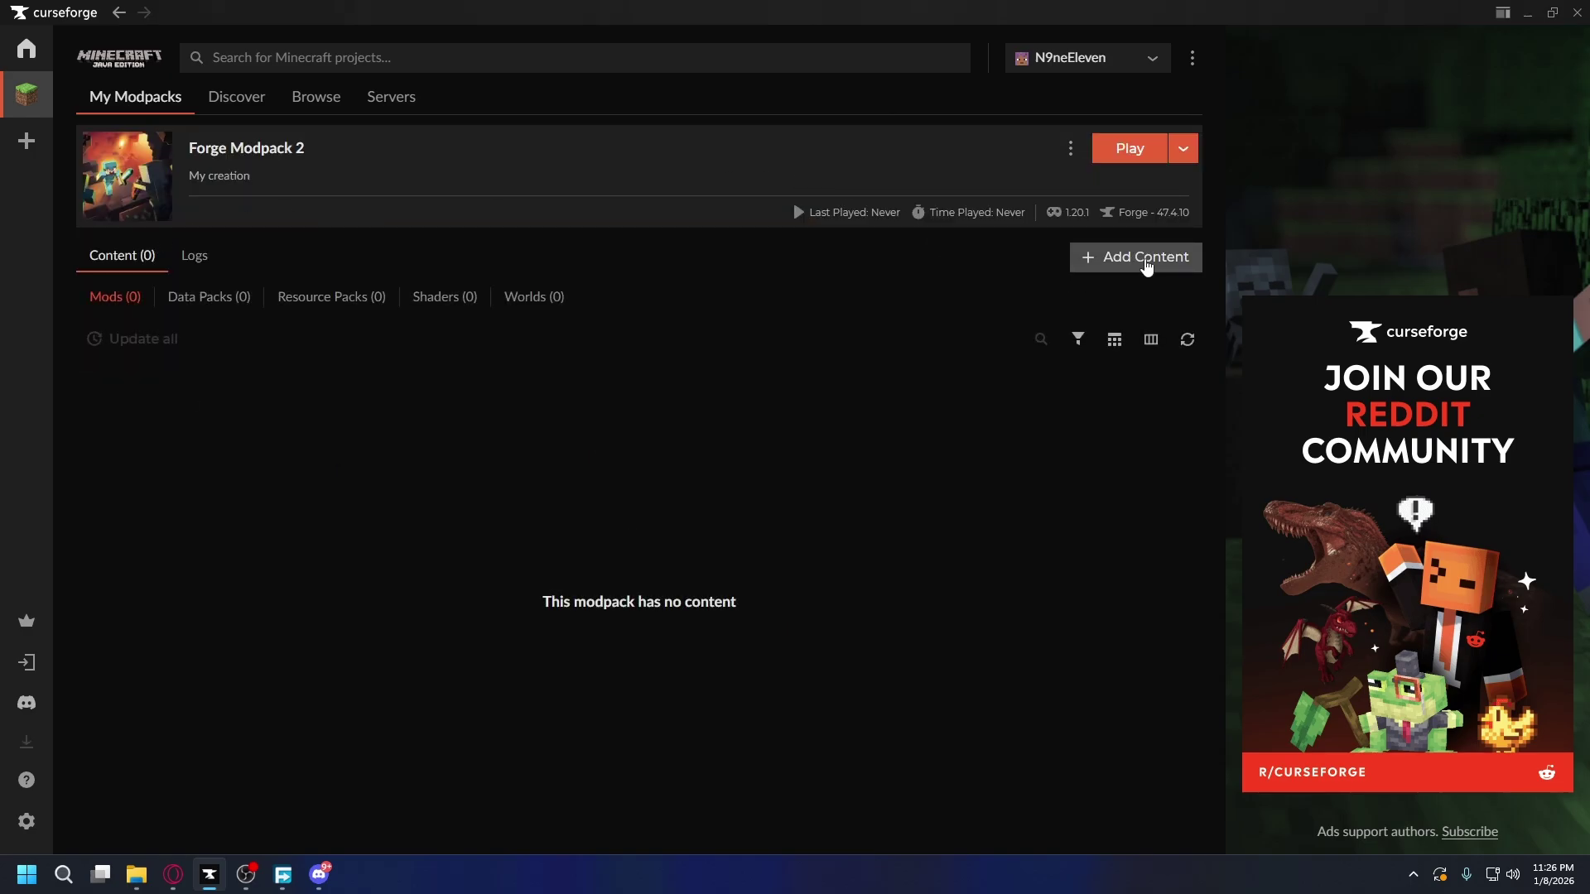
pyautogui.click(1145, 259)
pyautogui.write('e')
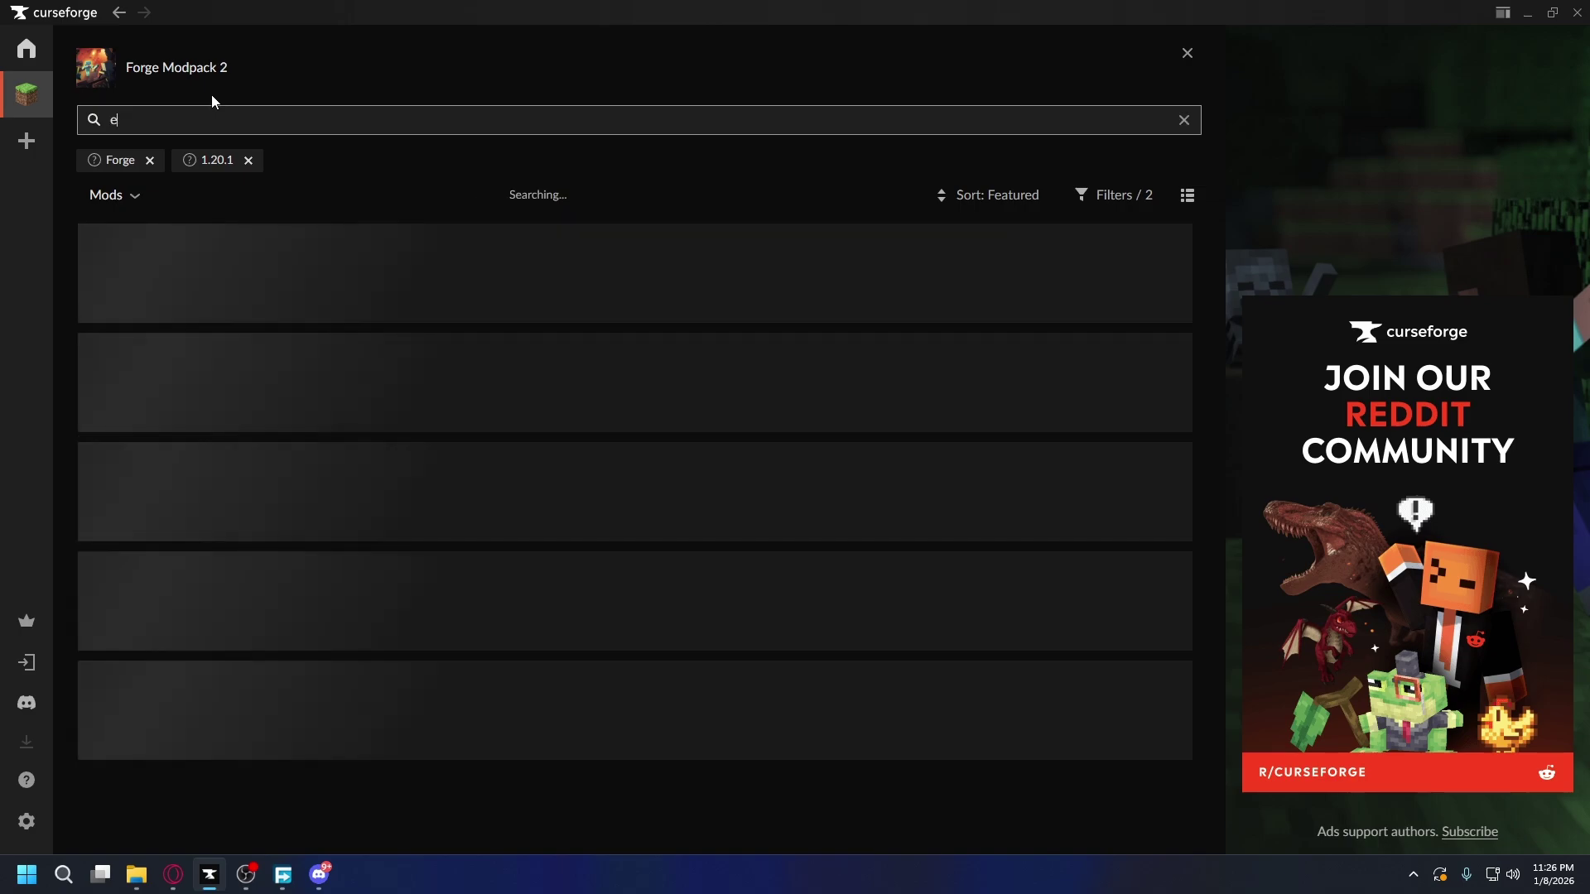
pyautogui.write('mbeddium')
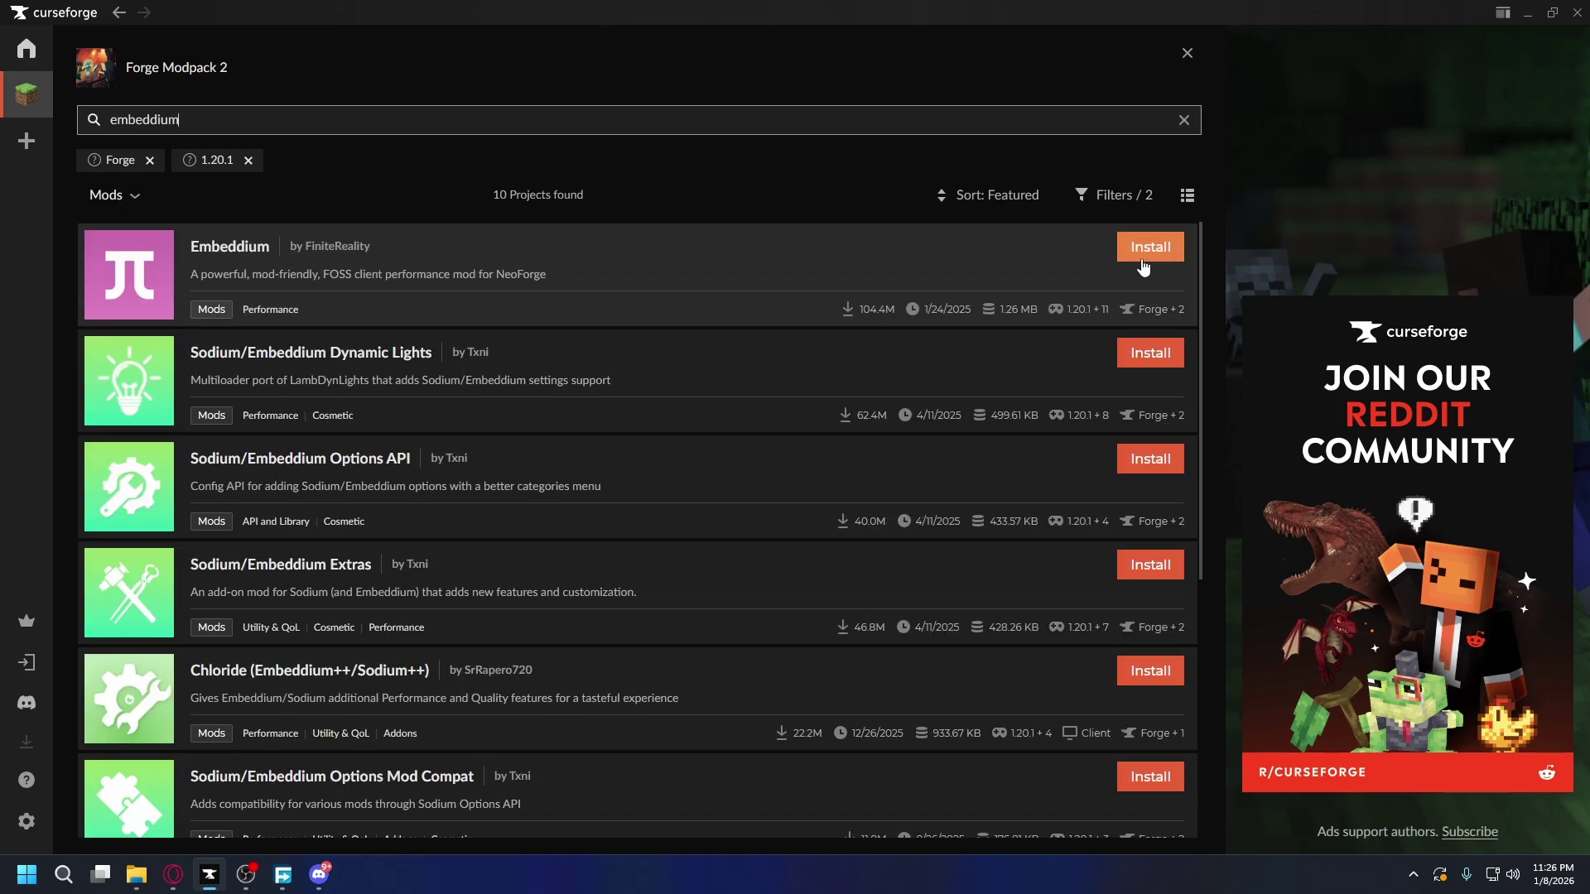
pyautogui.click(1152, 257)
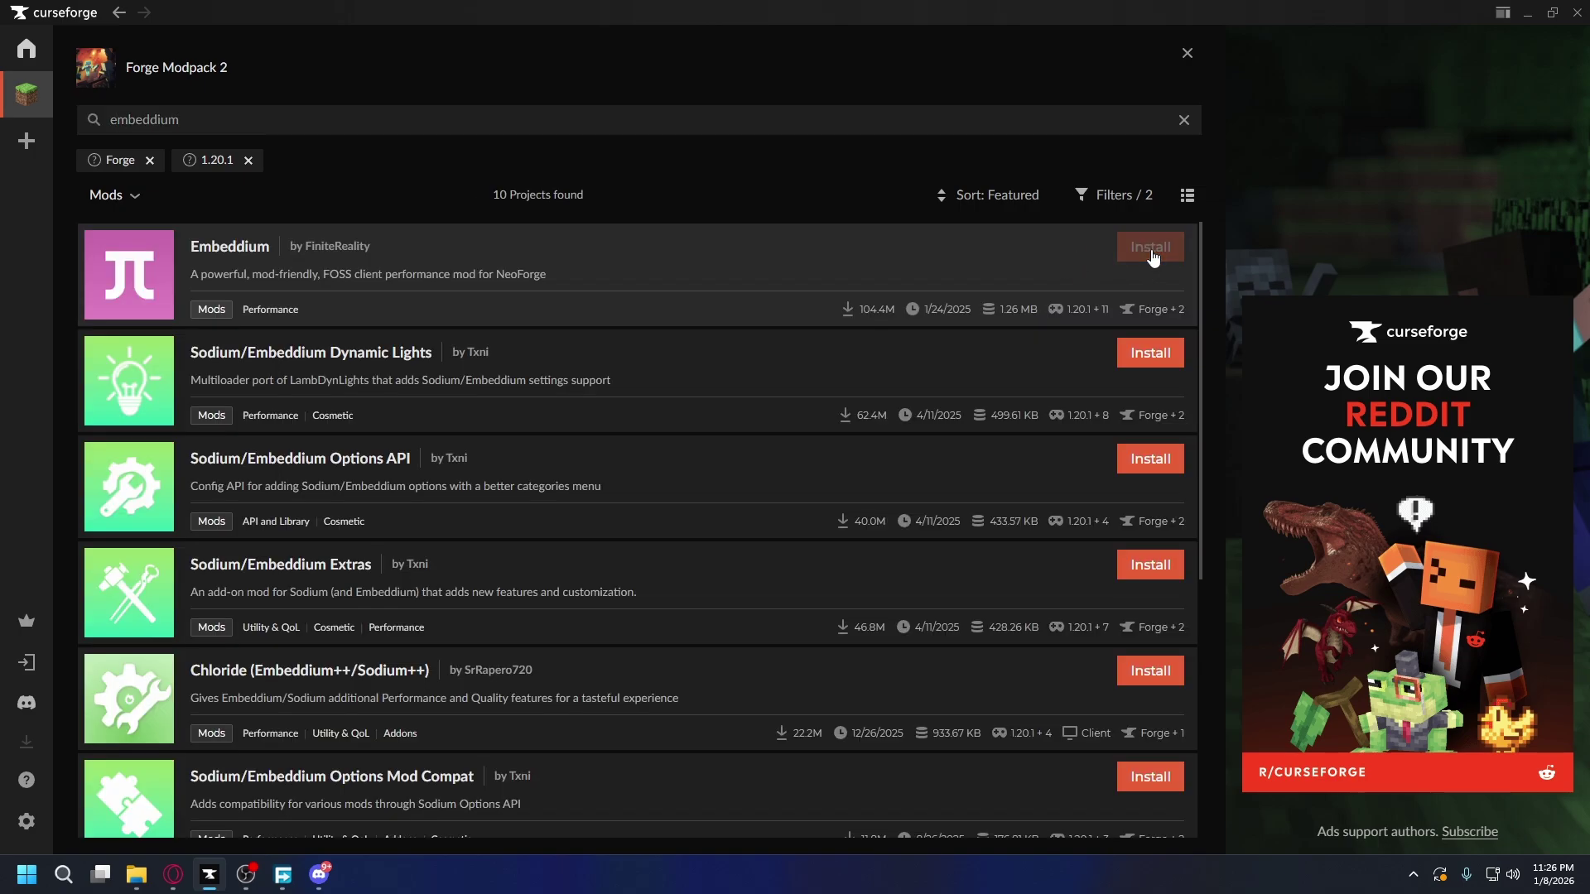
pyautogui.press('Escape')
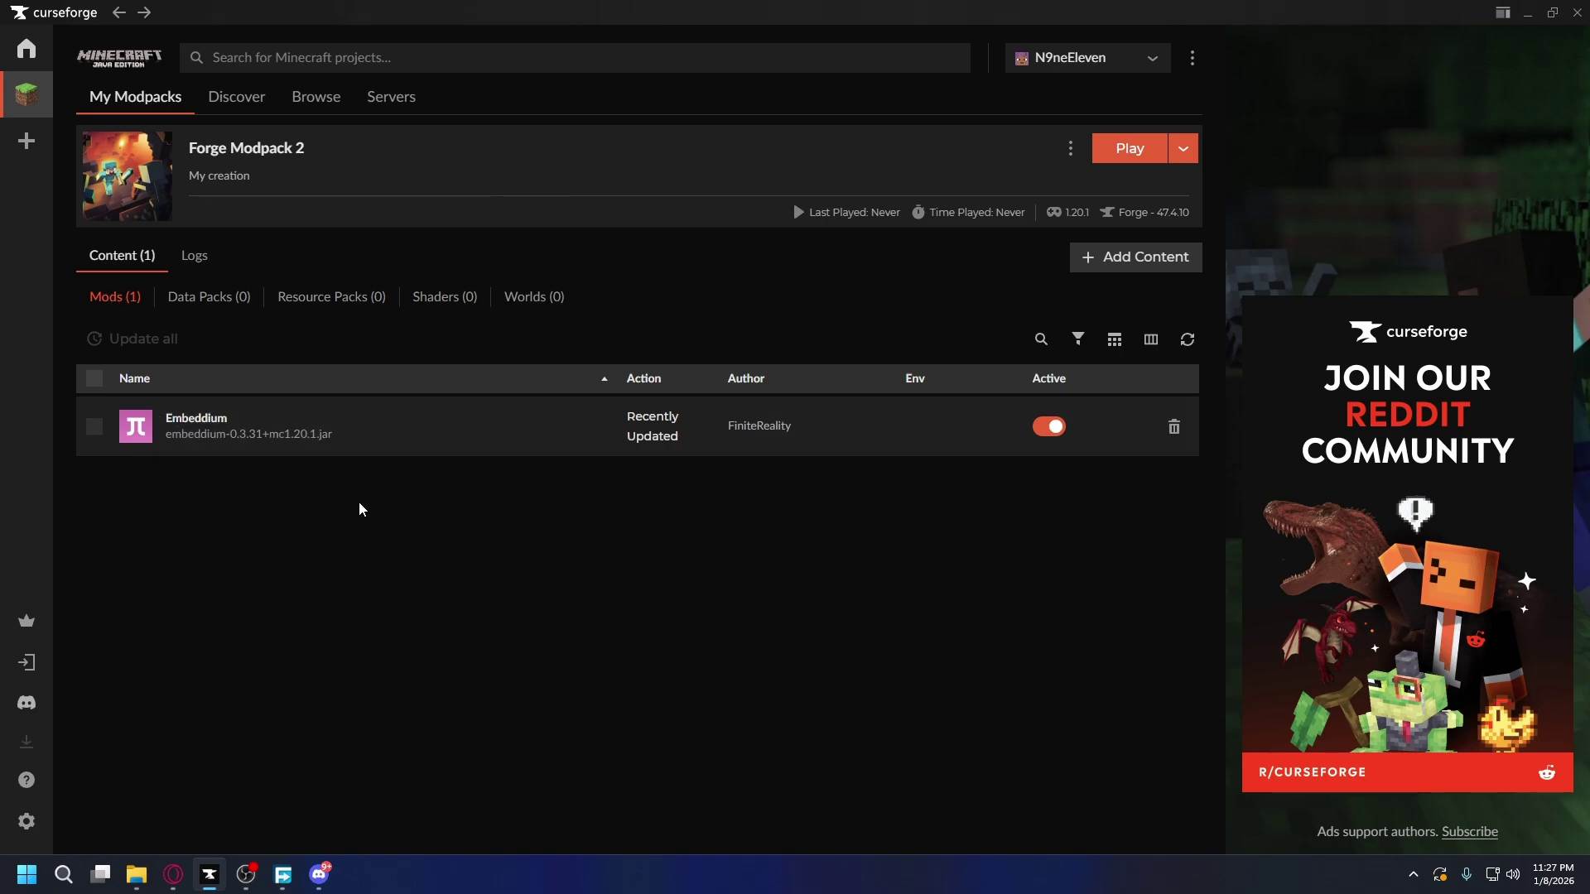
# Add Complementary Reimagined, BSL, Complementary Unbound and MakeUp - Ultra Fast shaders to the modpack.
pyautogui.click(444, 299)
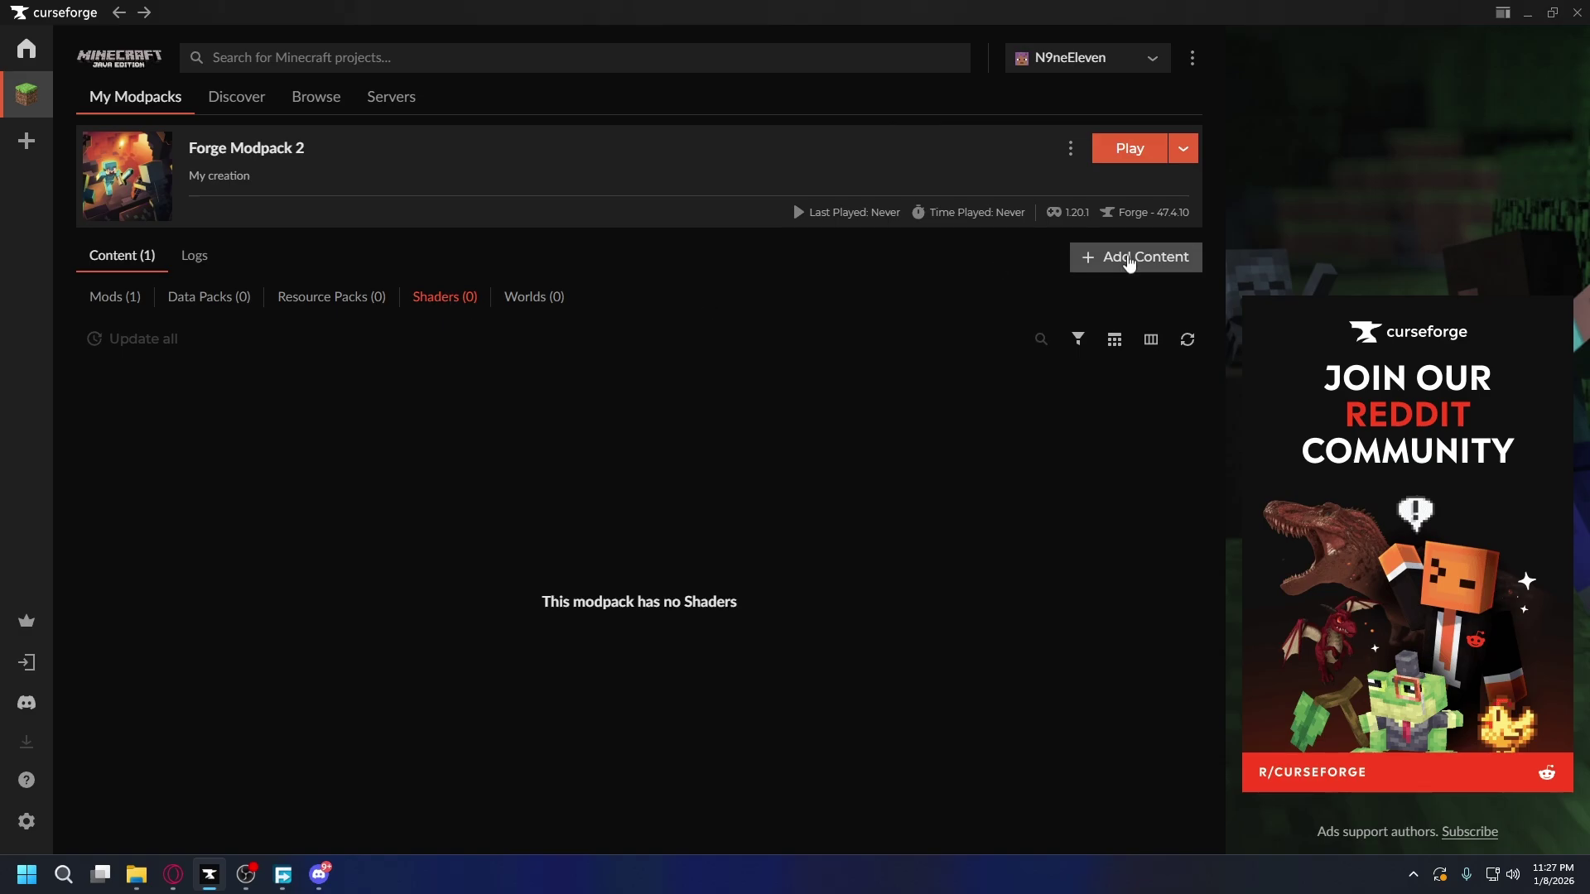
pyautogui.click(1129, 261)
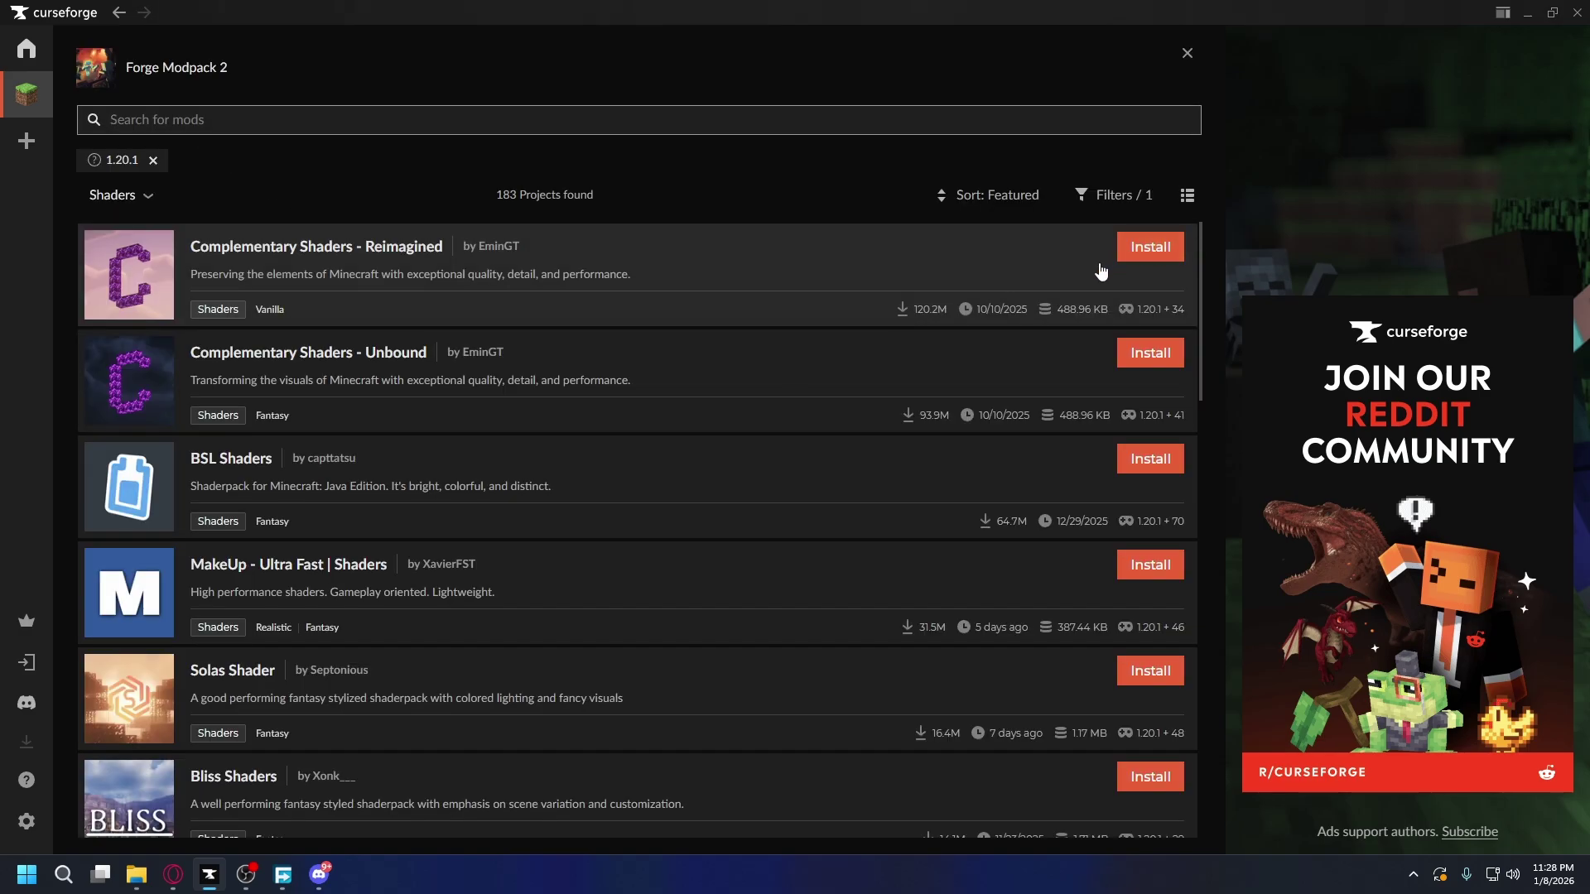
pyautogui.click(1141, 250)
pyautogui.click(1150, 472)
pyautogui.click(1142, 358)
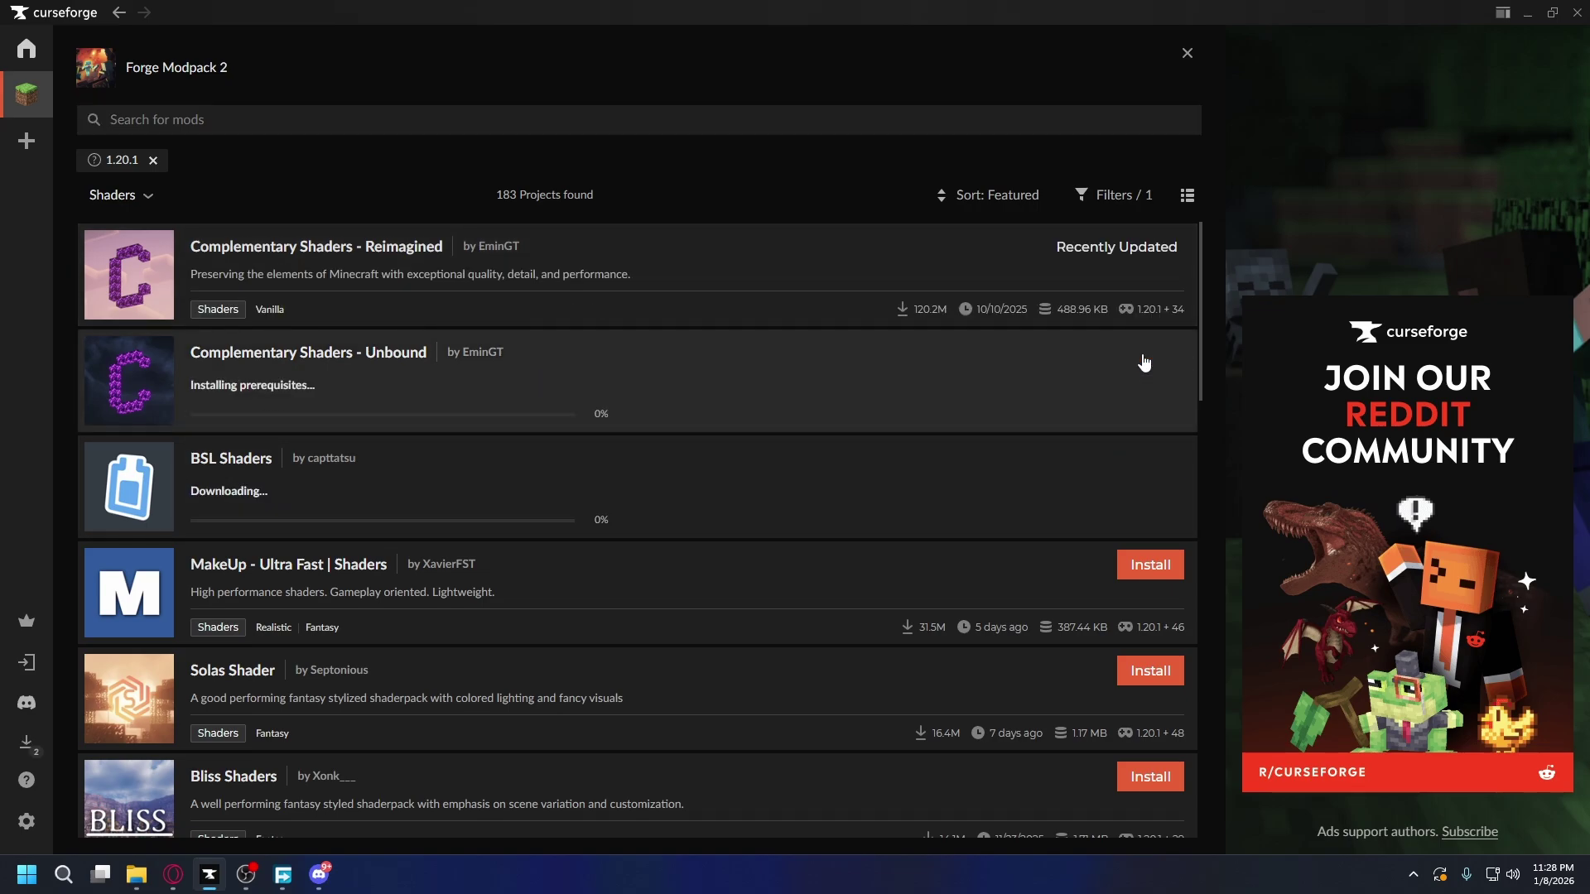
pyautogui.click(1143, 563)
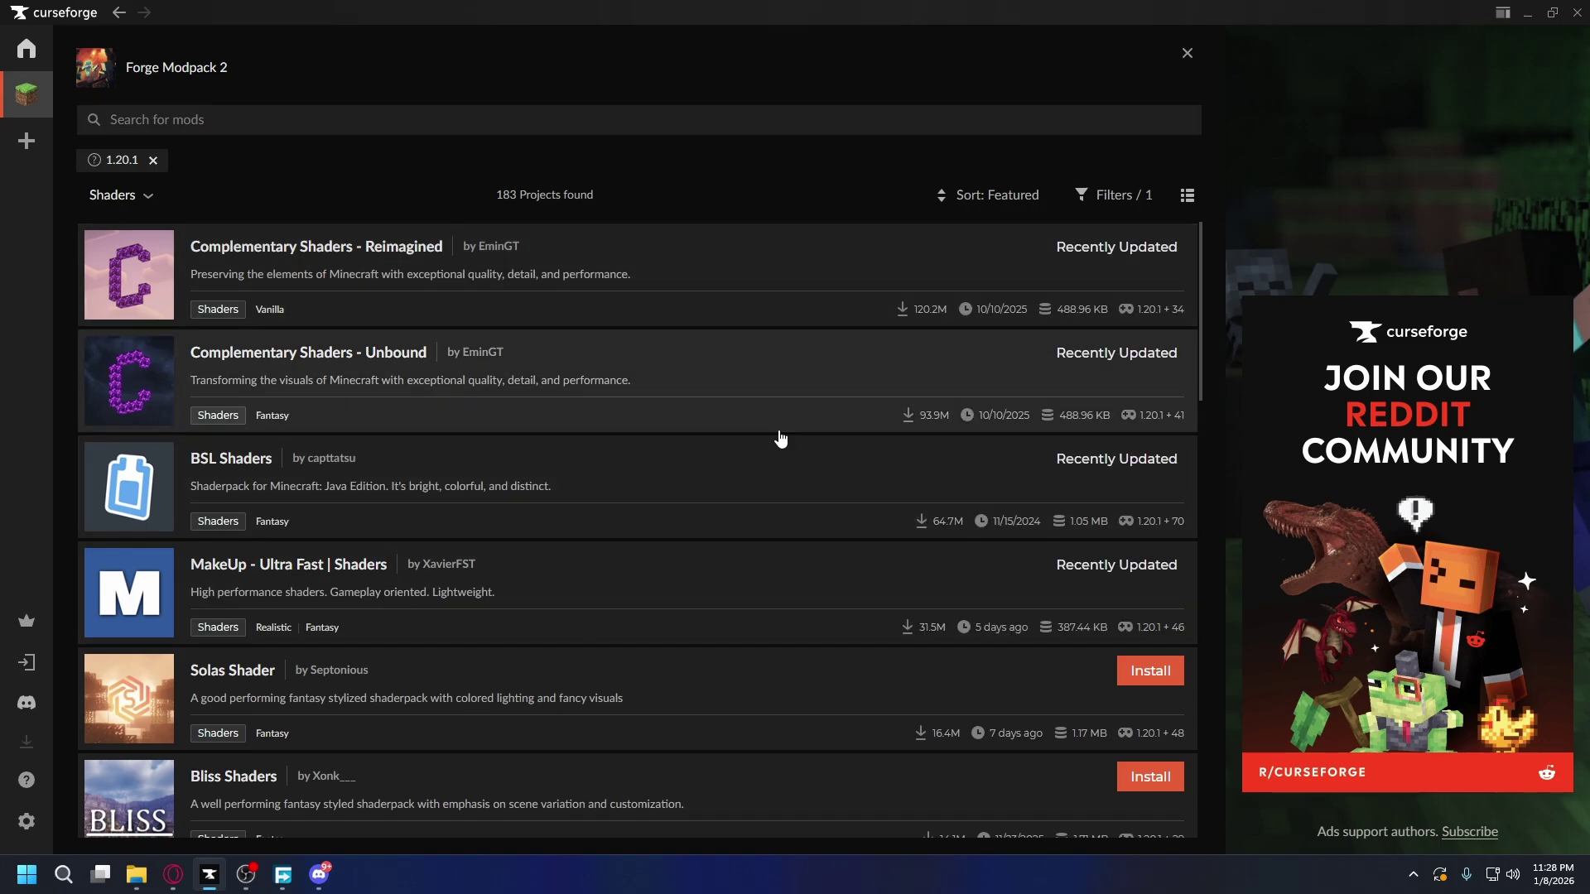
pyautogui.press('Escape')
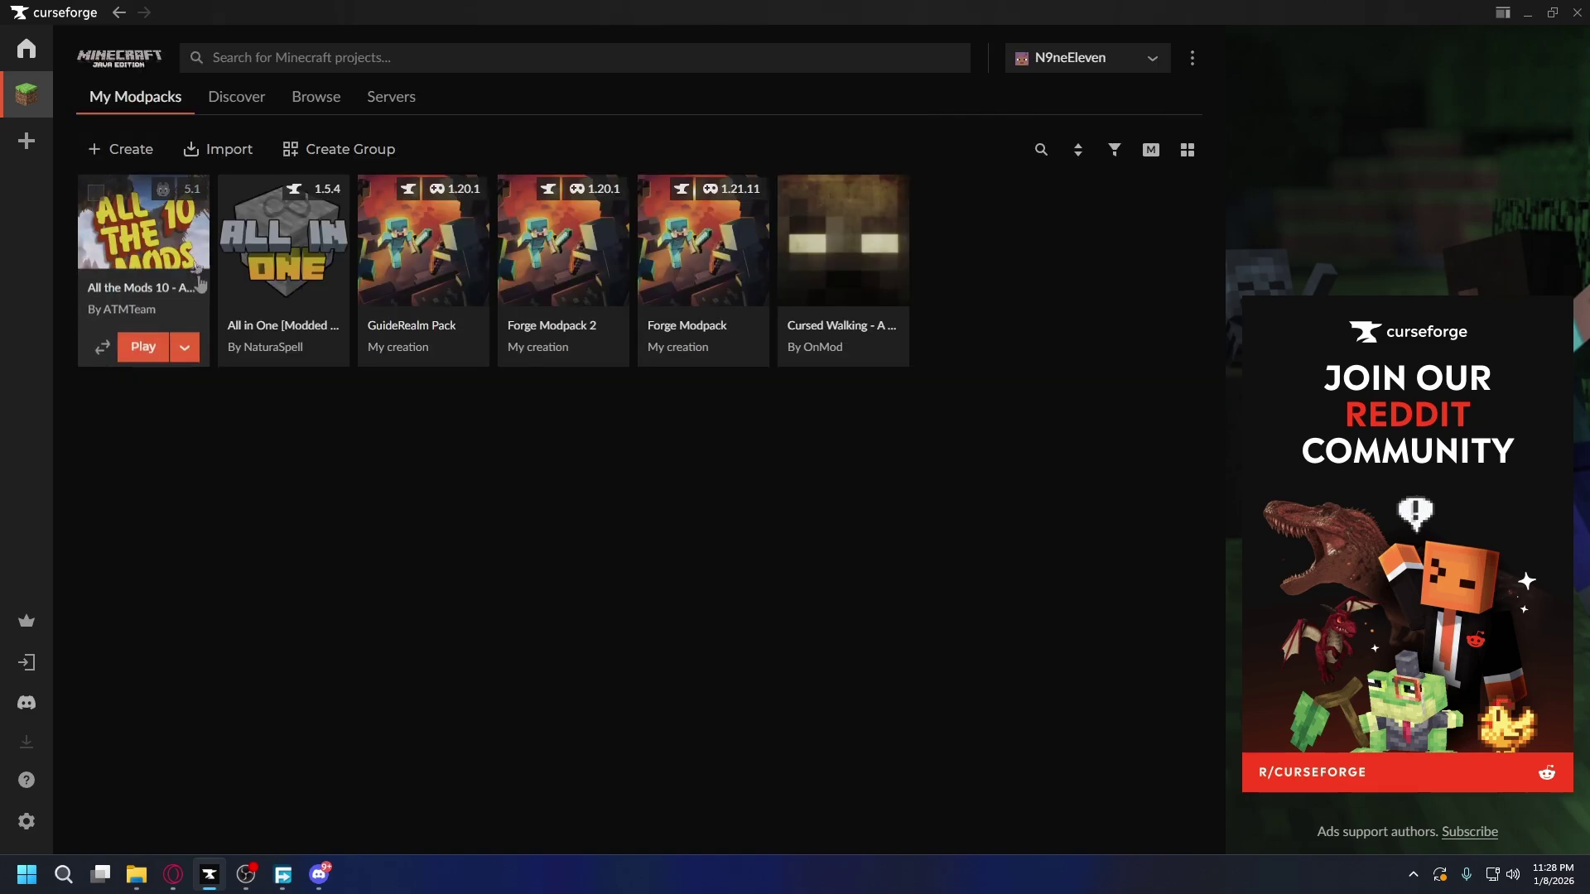
# Create a 'Fabric Modpack' profile for Minecraft 1.20.1 with the Fabric modloader.
pyautogui.click(119, 150)
pyautogui.write('Fabric Modpack')
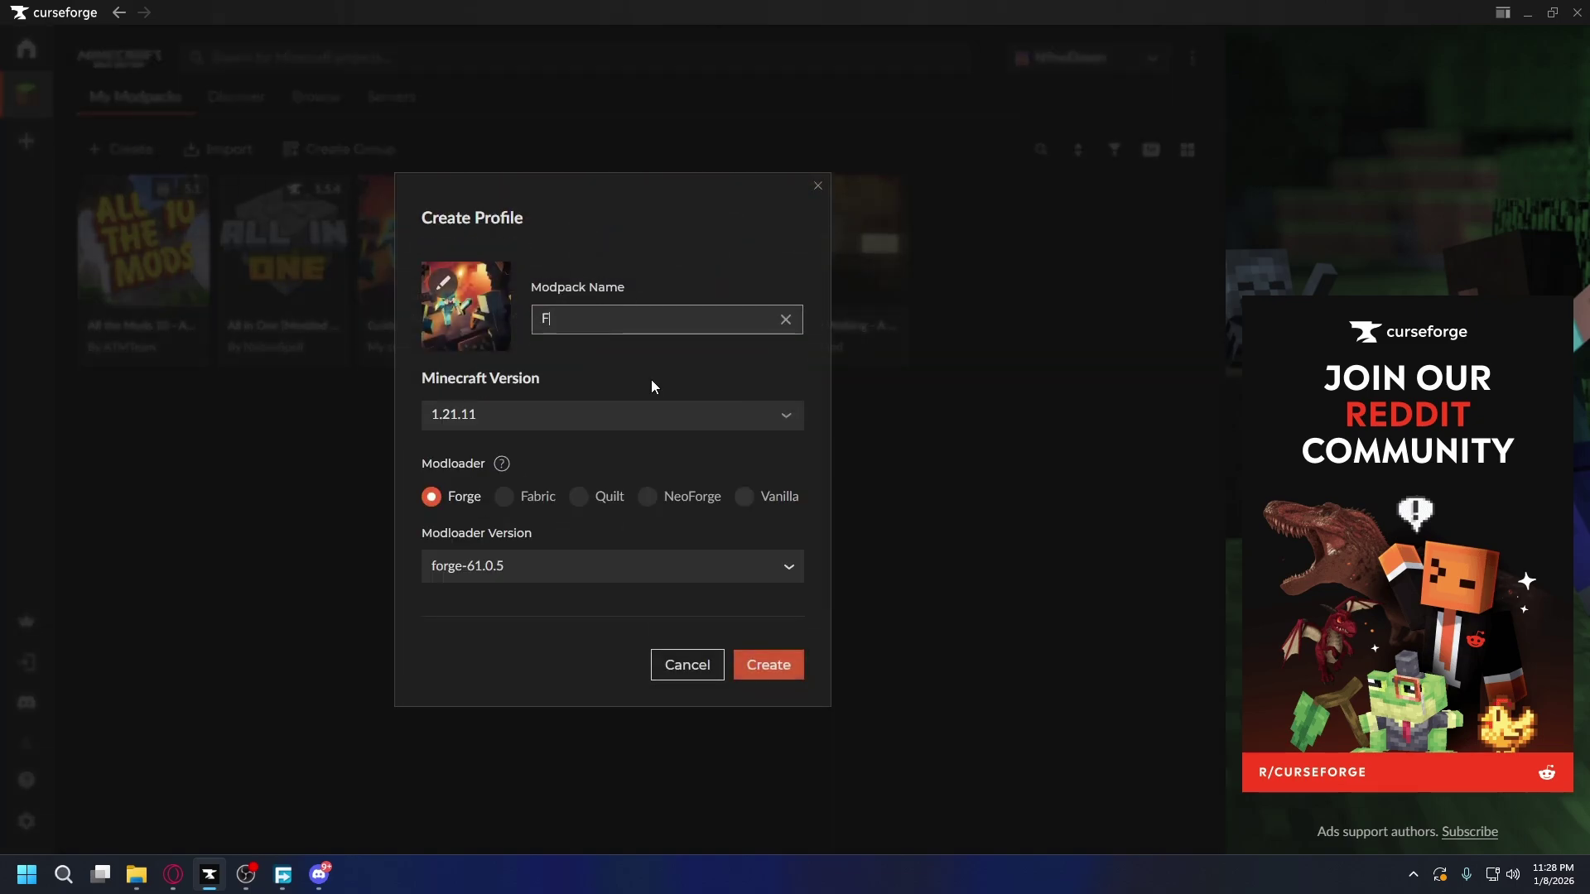
pyautogui.click(556, 415)
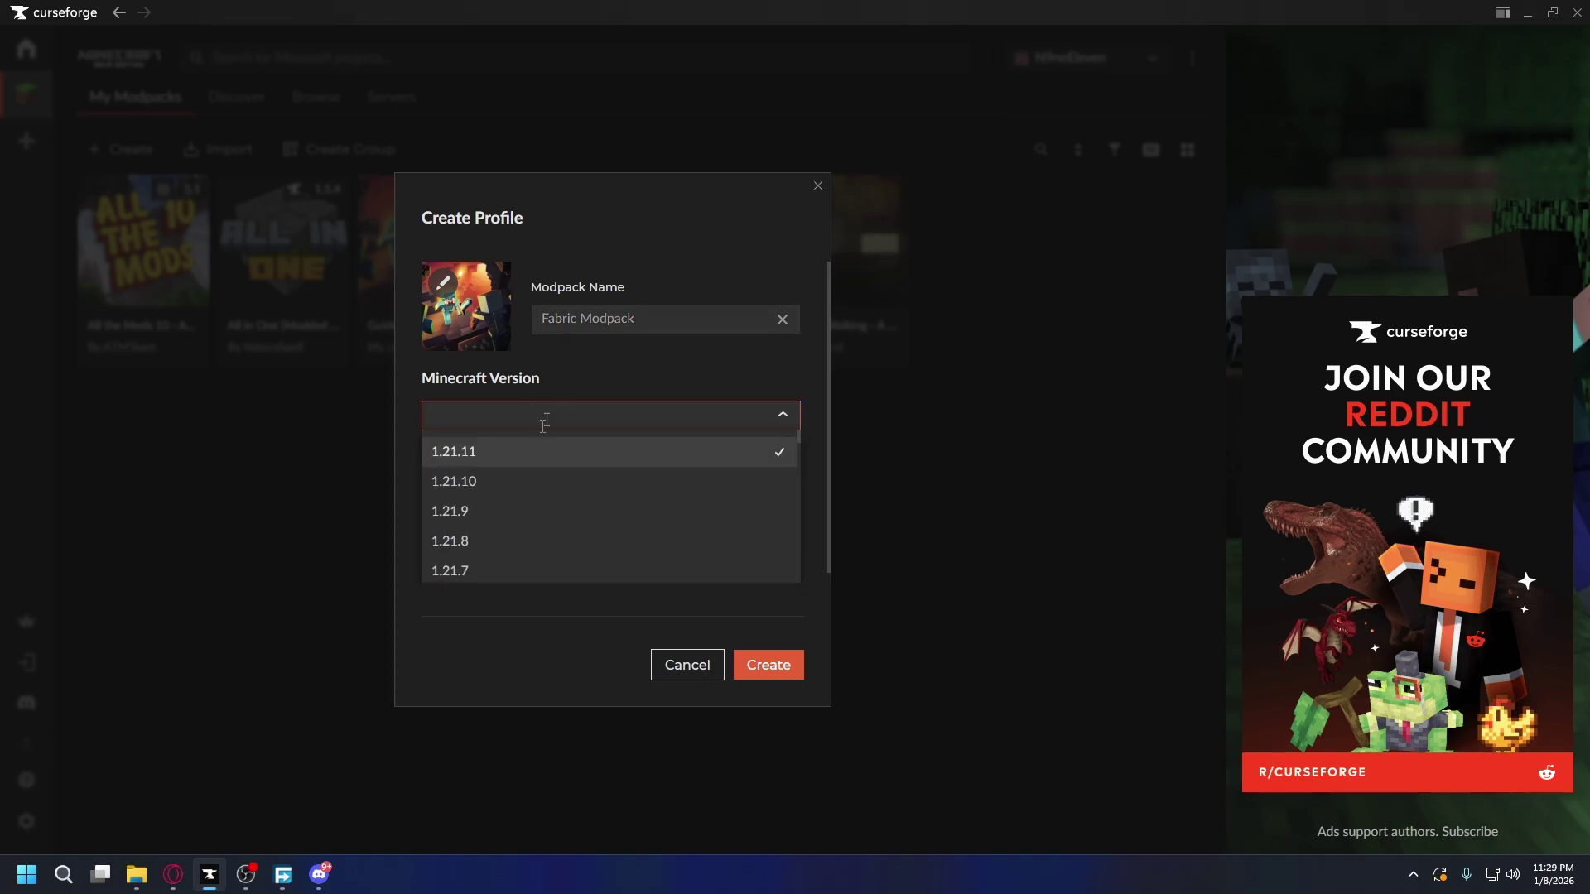
pyautogui.scroll(-5, 518, 502)
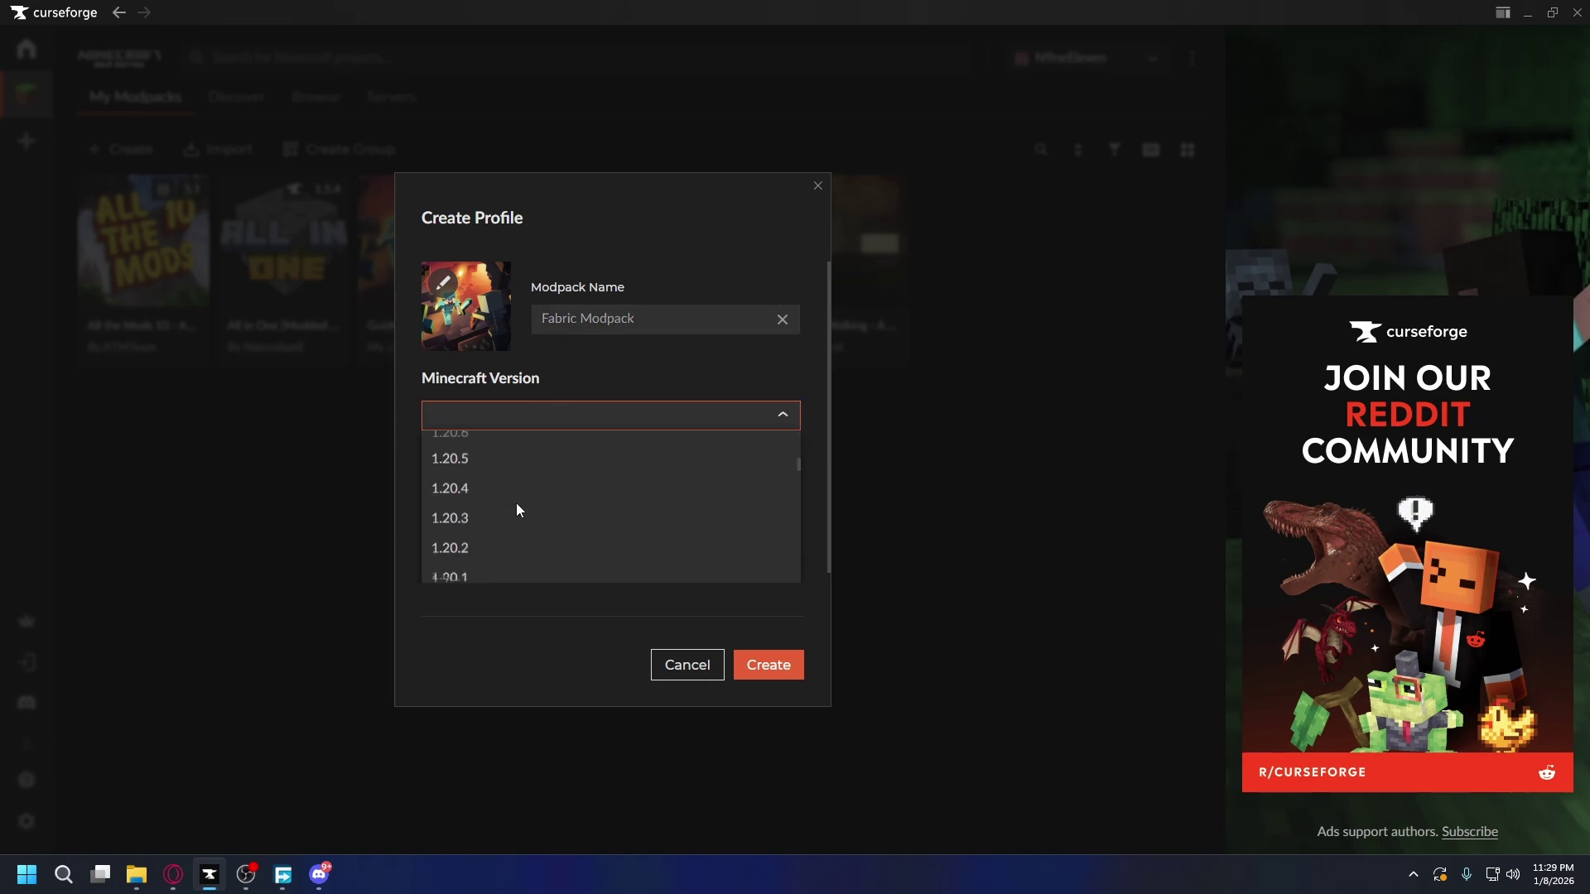
pyautogui.scroll(-1, 517, 507)
pyautogui.click(514, 544)
pyautogui.click(507, 498)
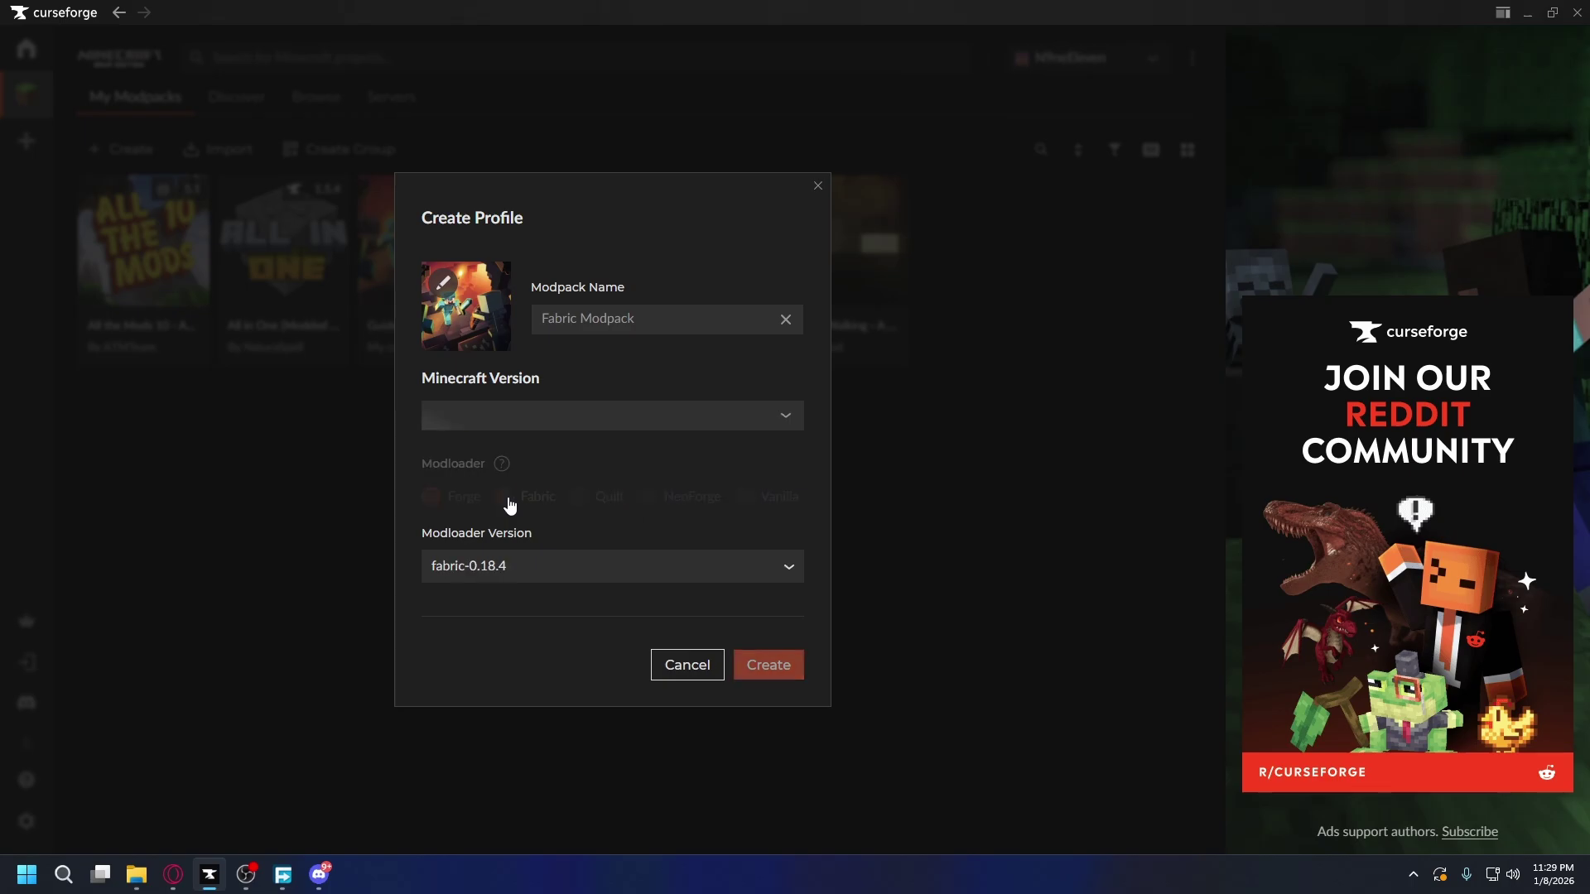
pyautogui.click(772, 667)
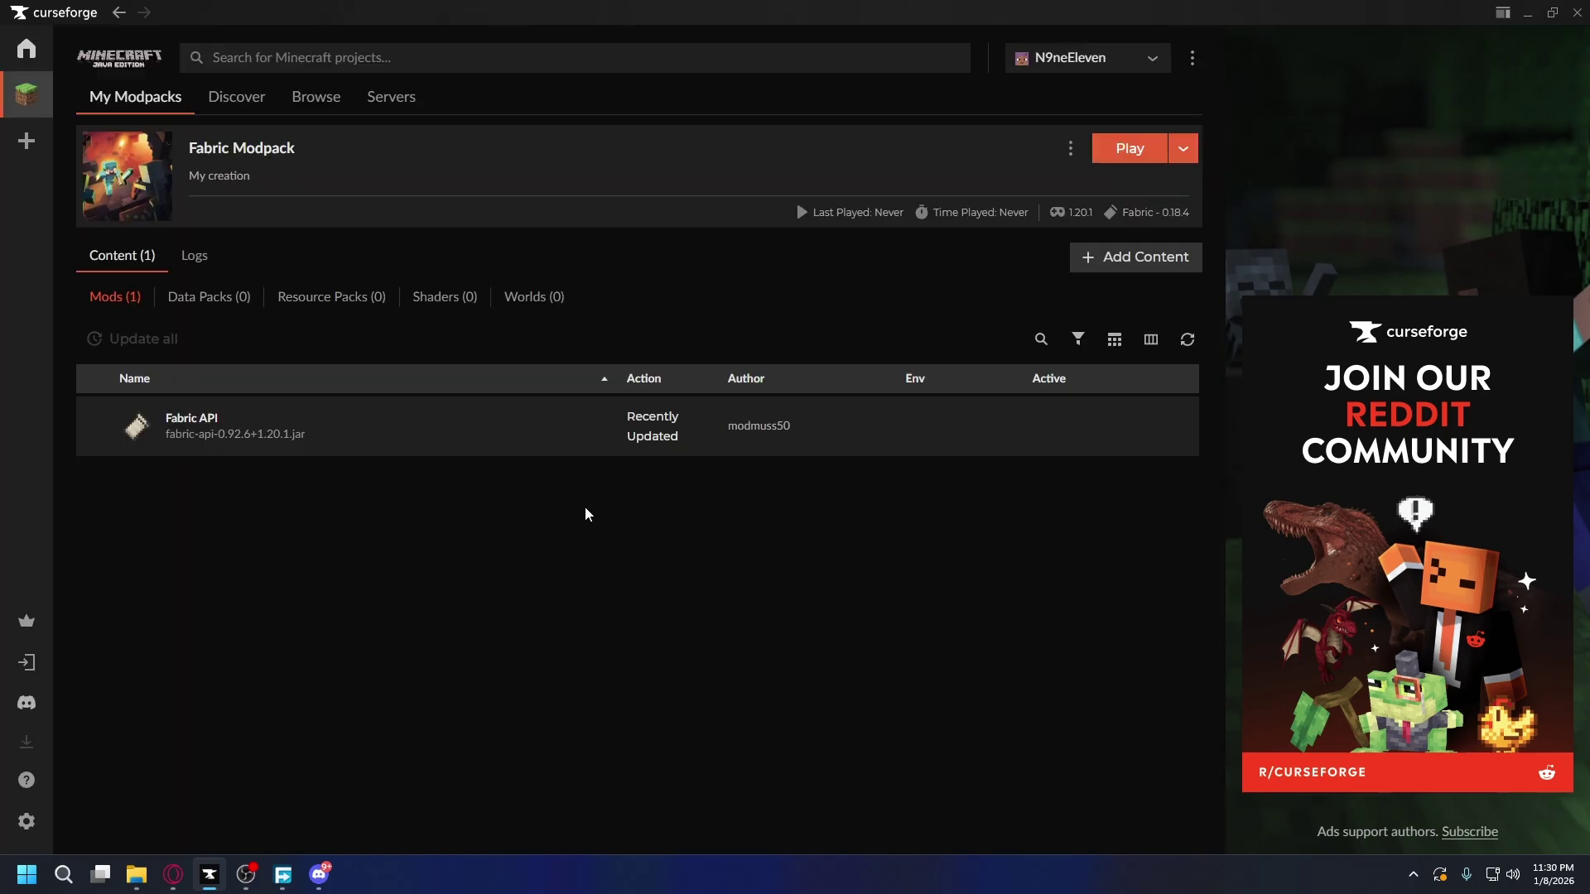
# Search 'iris shaders' and install Iris Shaders into the Fabric Modpack.
pyautogui.click(1126, 257)
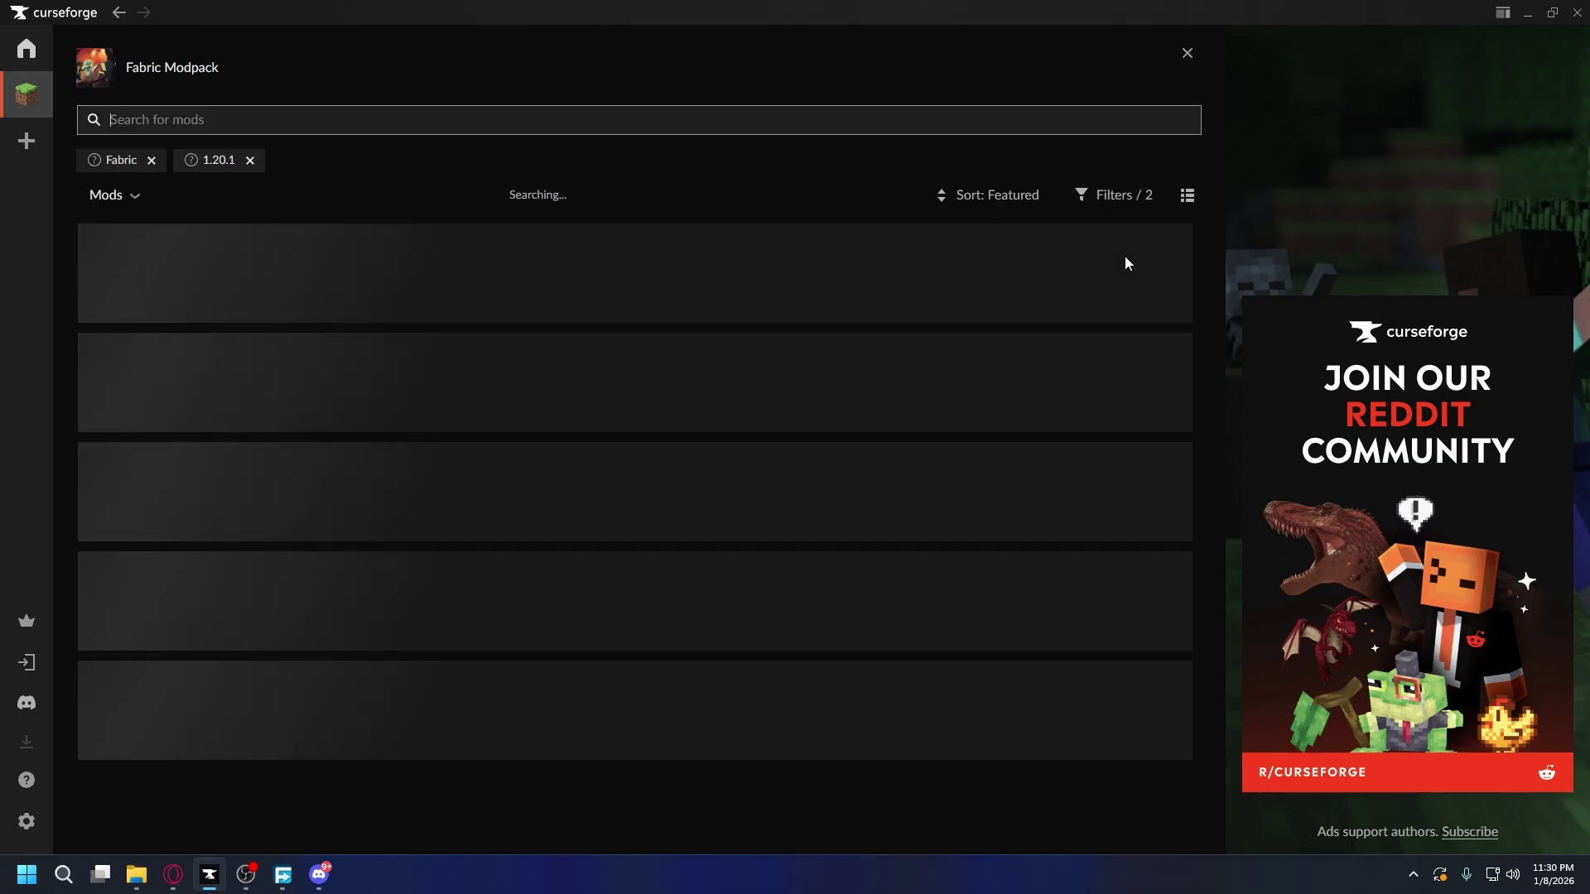
pyautogui.write('iri')
pyautogui.write('s shaders')
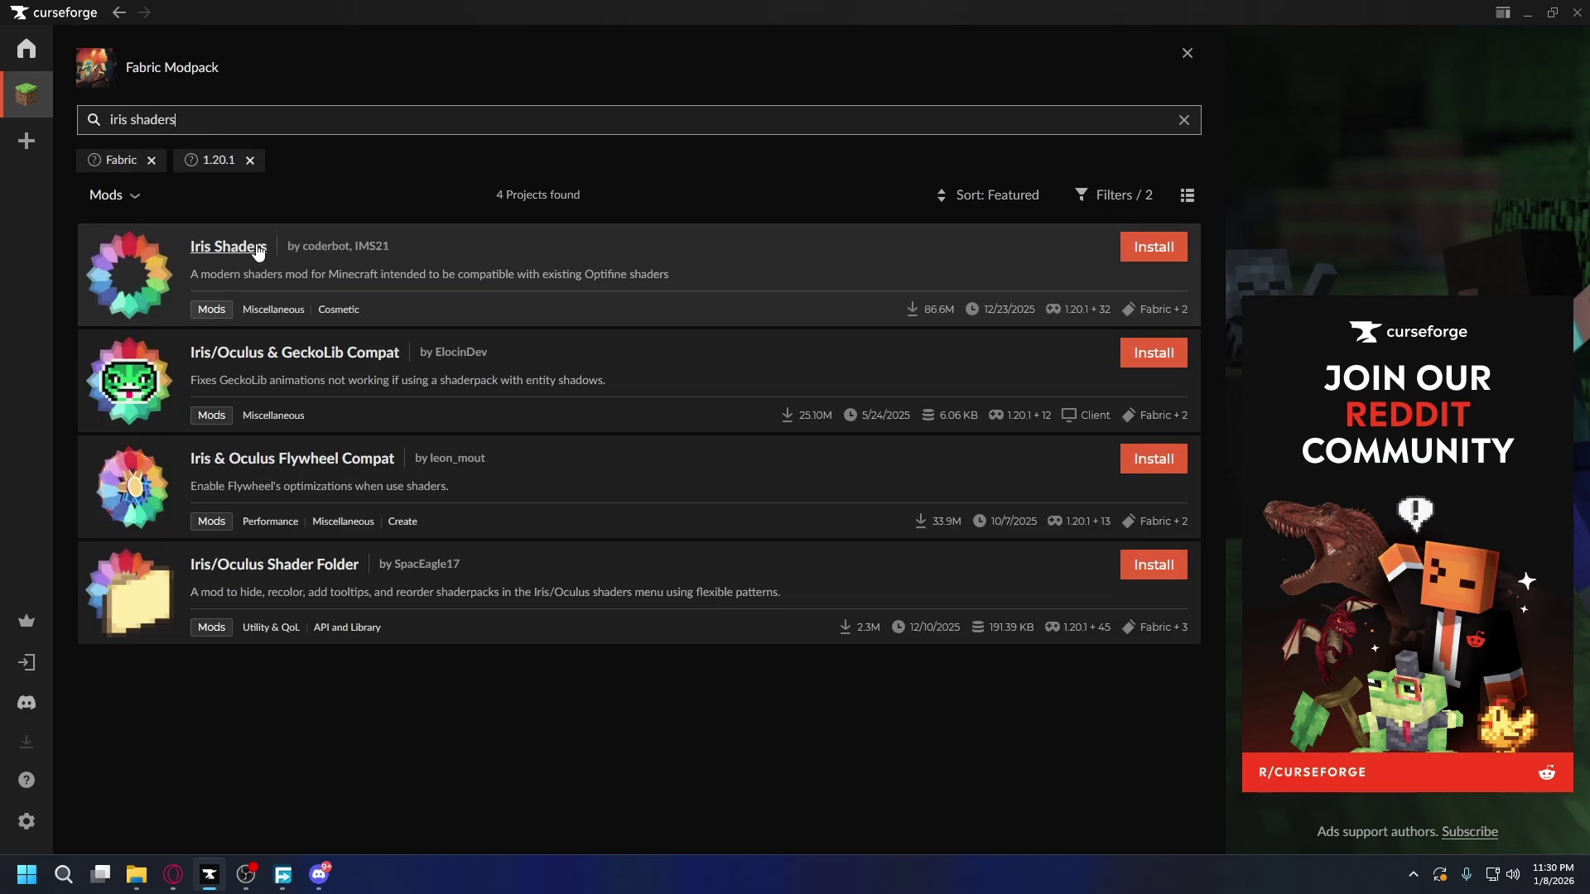
pyautogui.moveTo(1091, 315)
pyautogui.click(1153, 247)
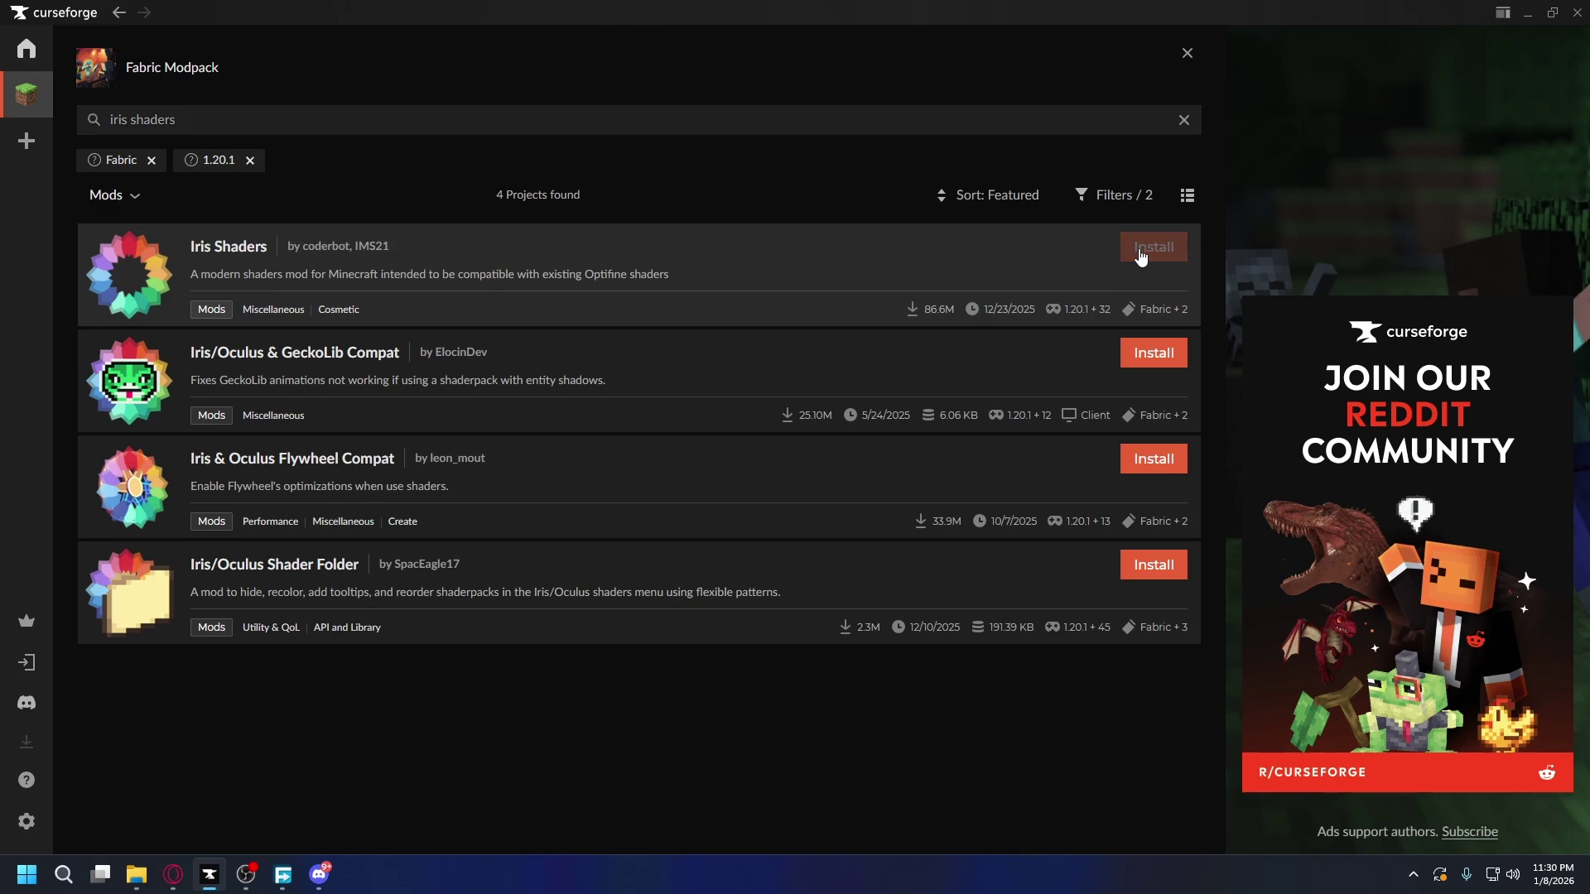
# Search 'sodium' and install Sodium and Sodium/Embeddium Dynamic Lights.
pyautogui.click(131, 117)
pyautogui.hotkey('ctrl', 'a')
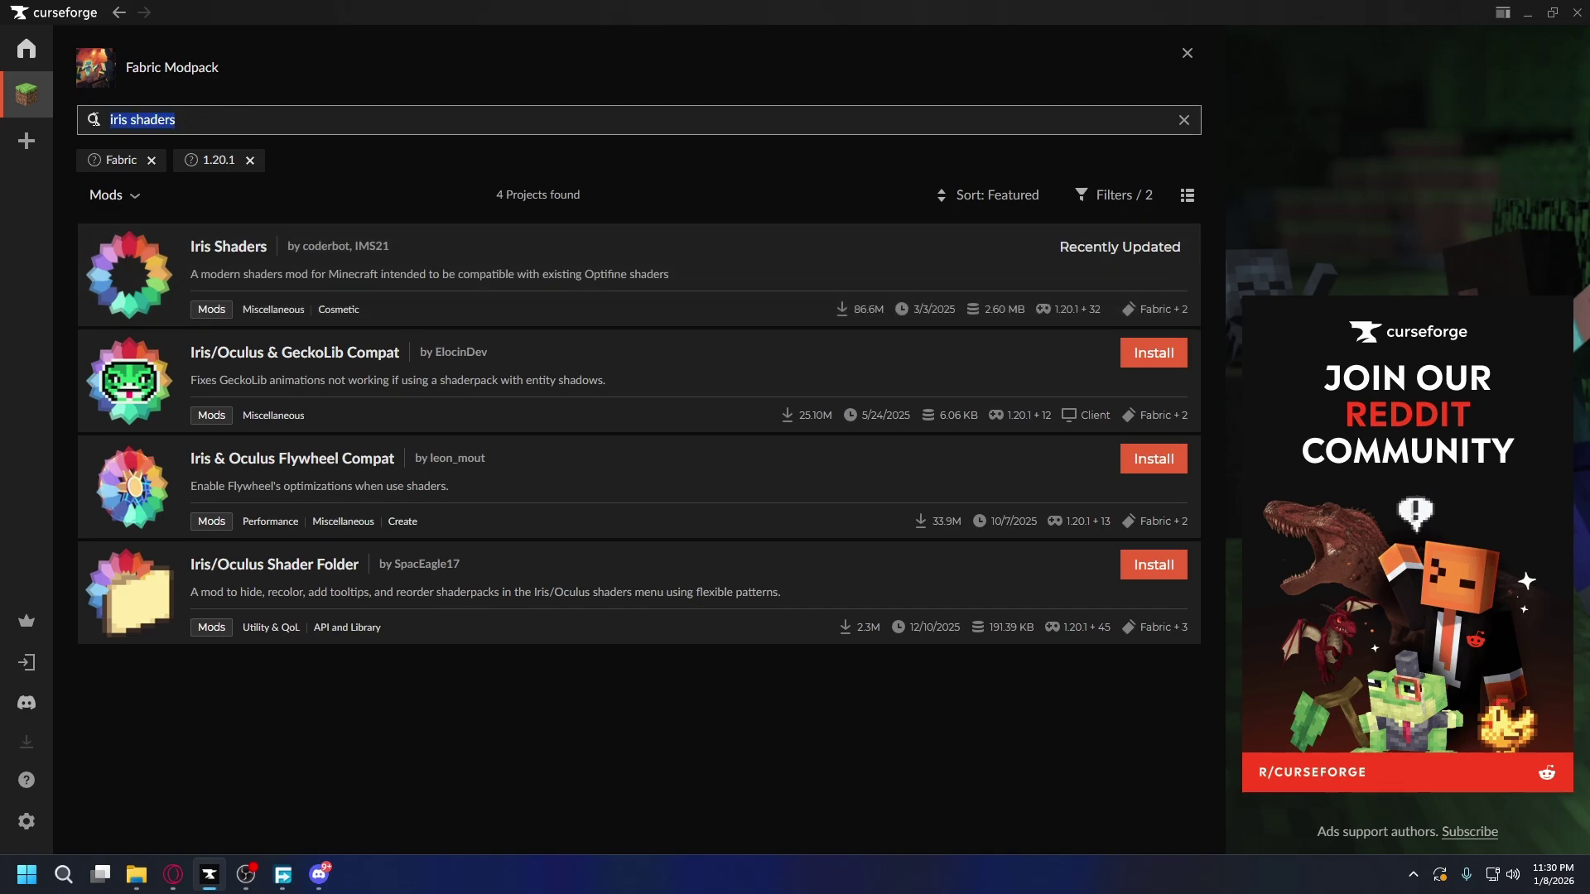
pyautogui.write('sodion')
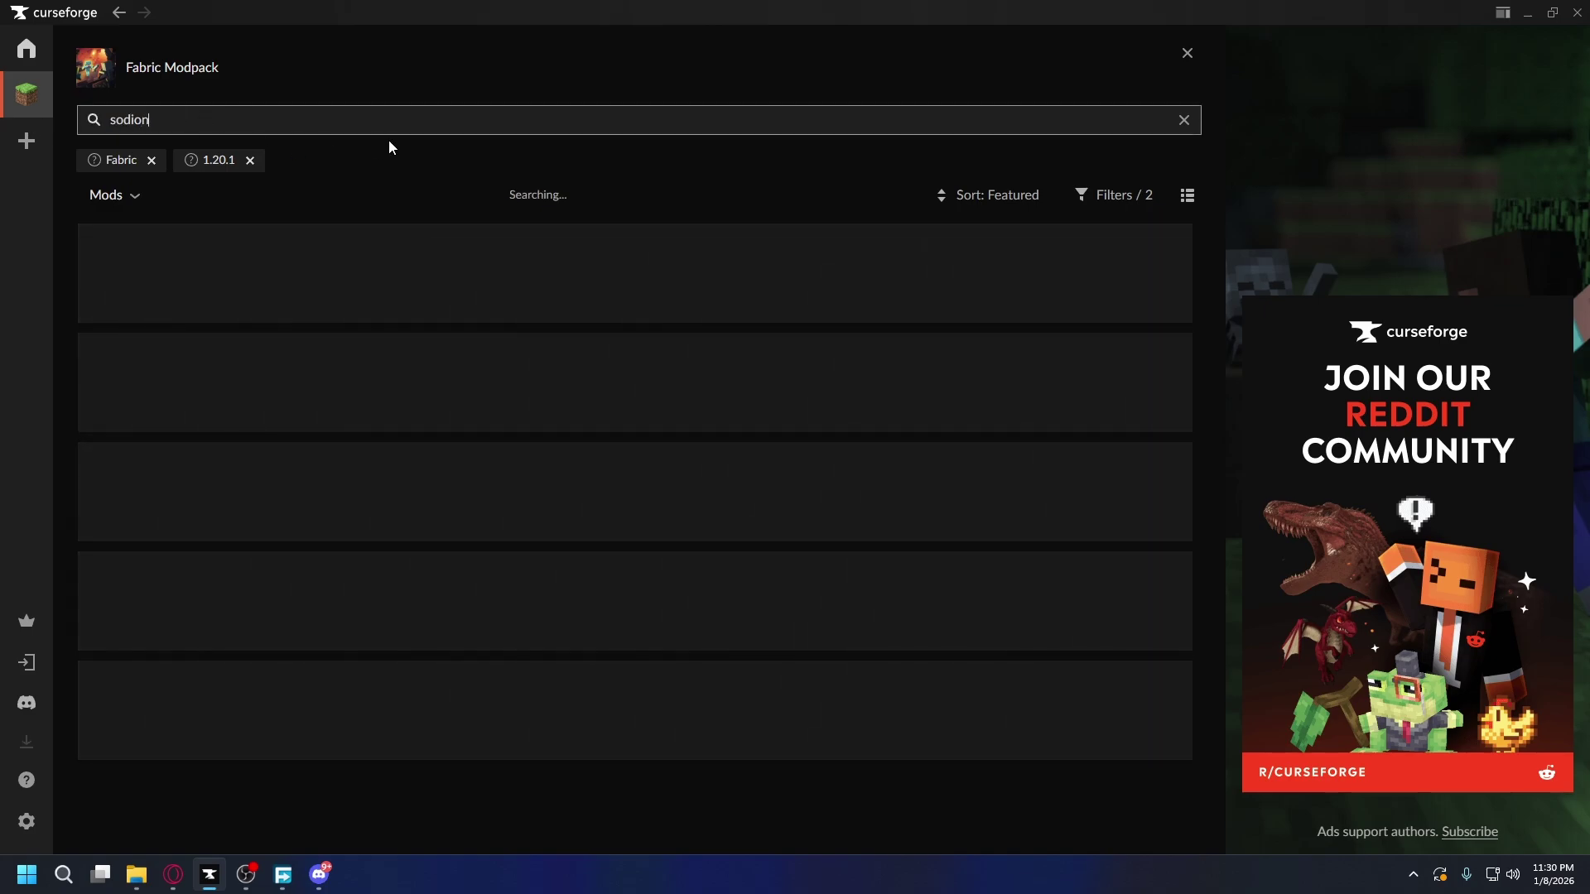
pyautogui.press('BackSpace')
pyautogui.press('BackSpace')
pyautogui.write('um')
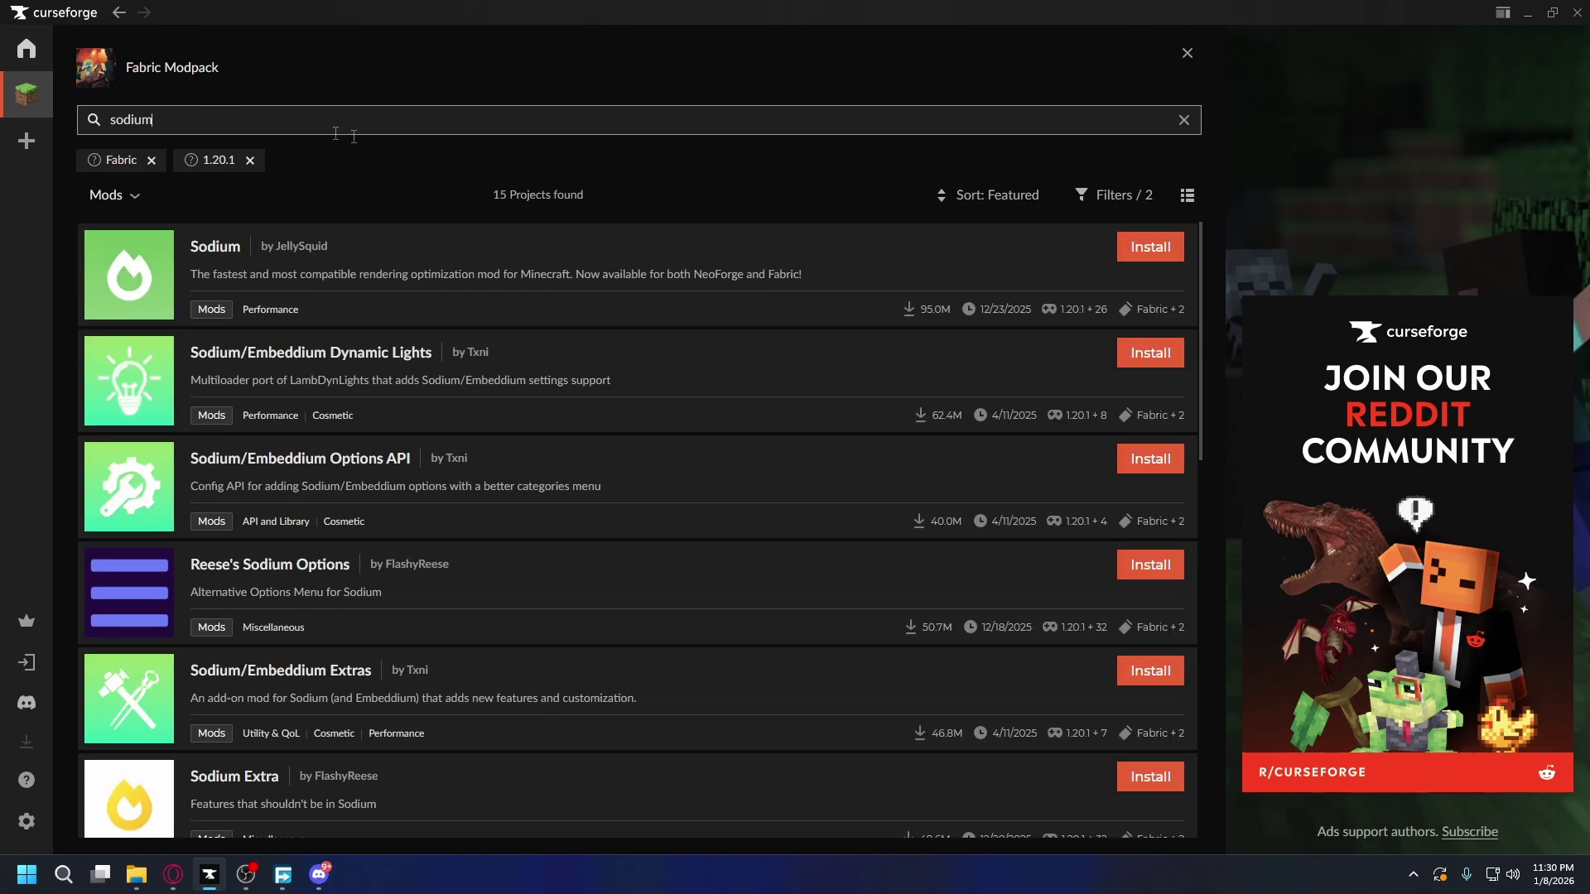
pyautogui.click(1162, 246)
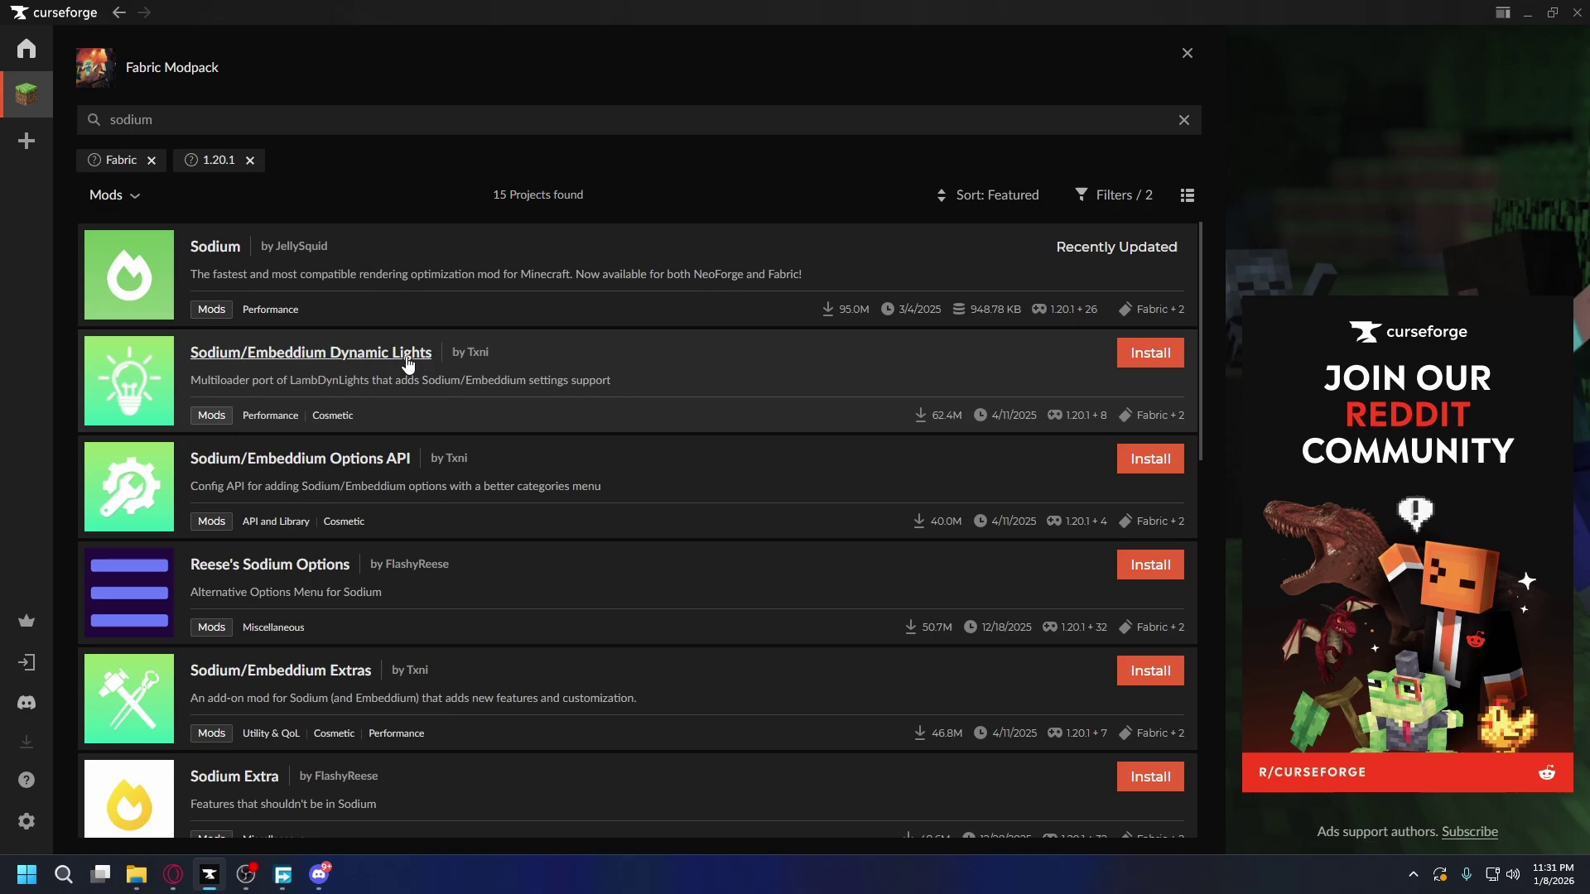
pyautogui.click(1150, 354)
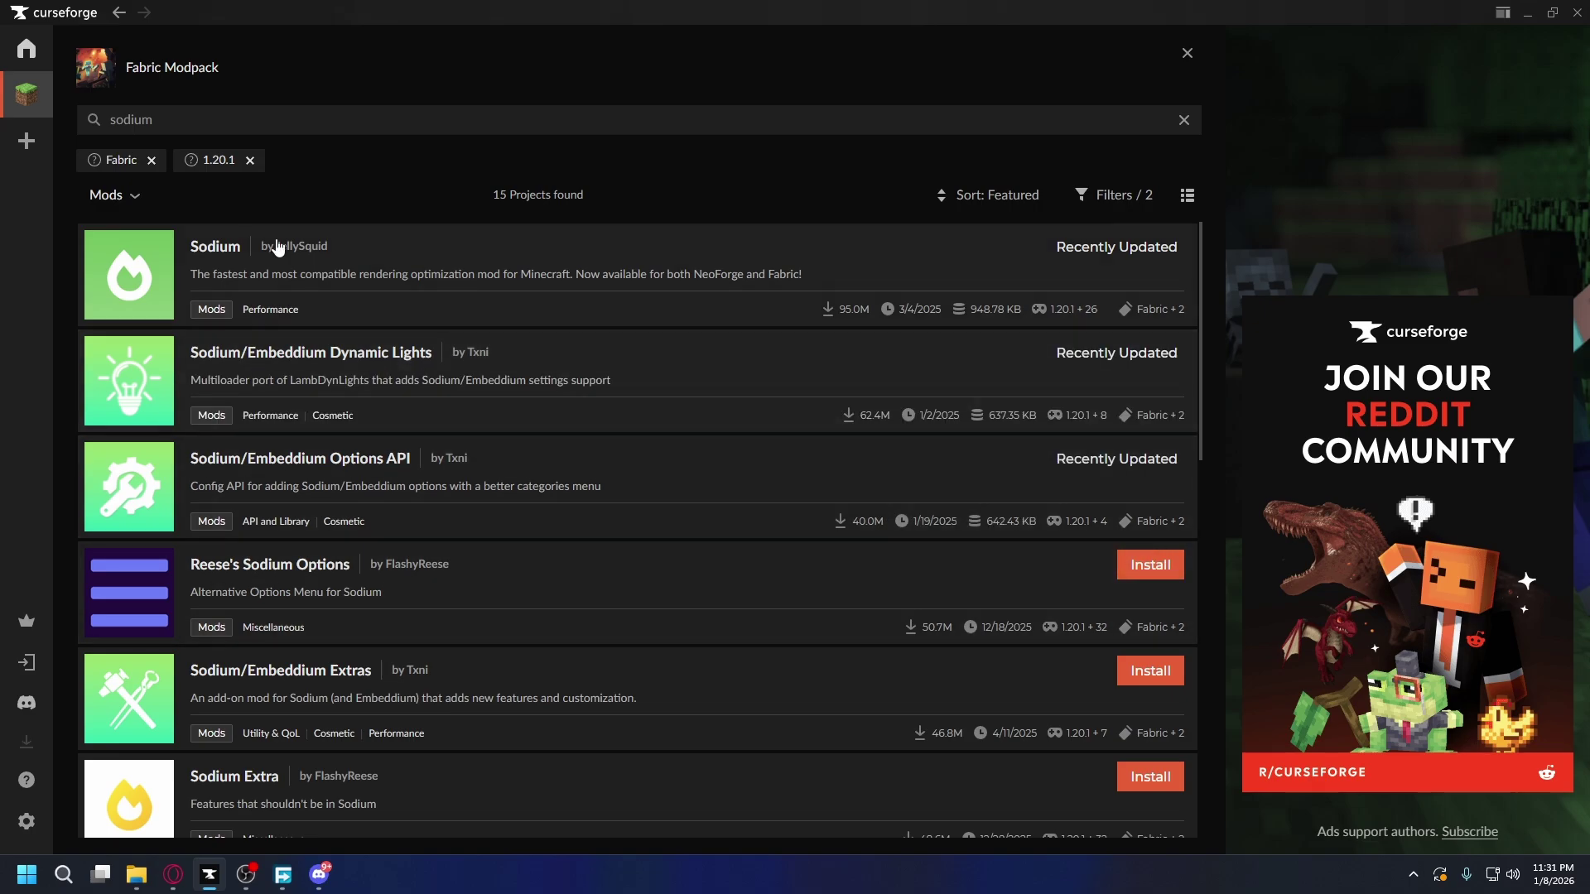
pyautogui.press('Escape')
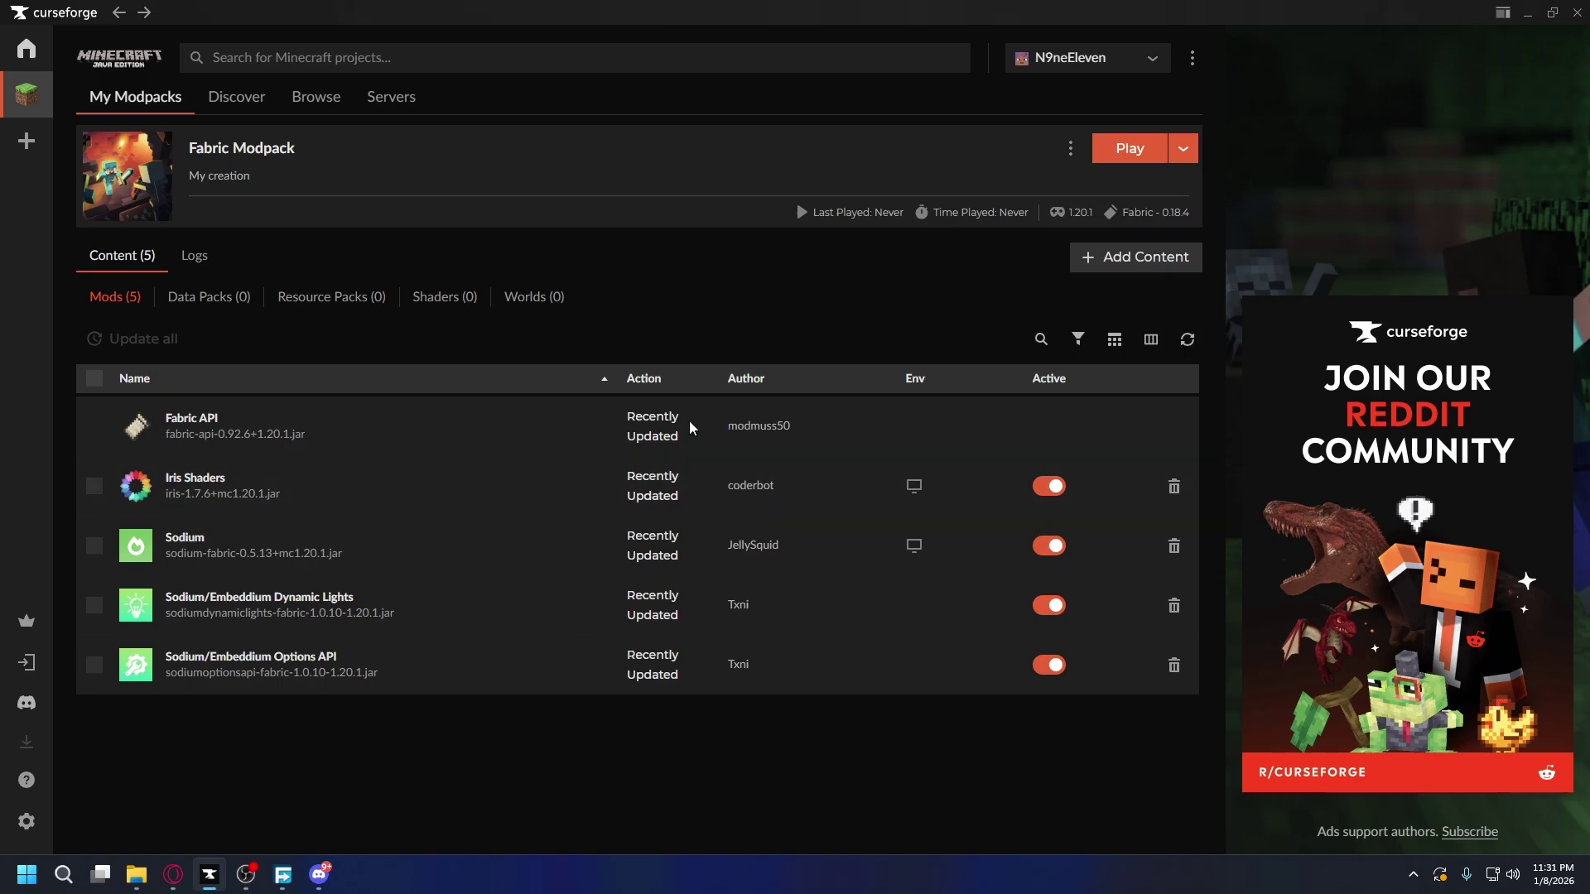
# Install Complementary Shaders - Reimagined into the Fabric Modpack's shaders.
pyautogui.click(432, 299)
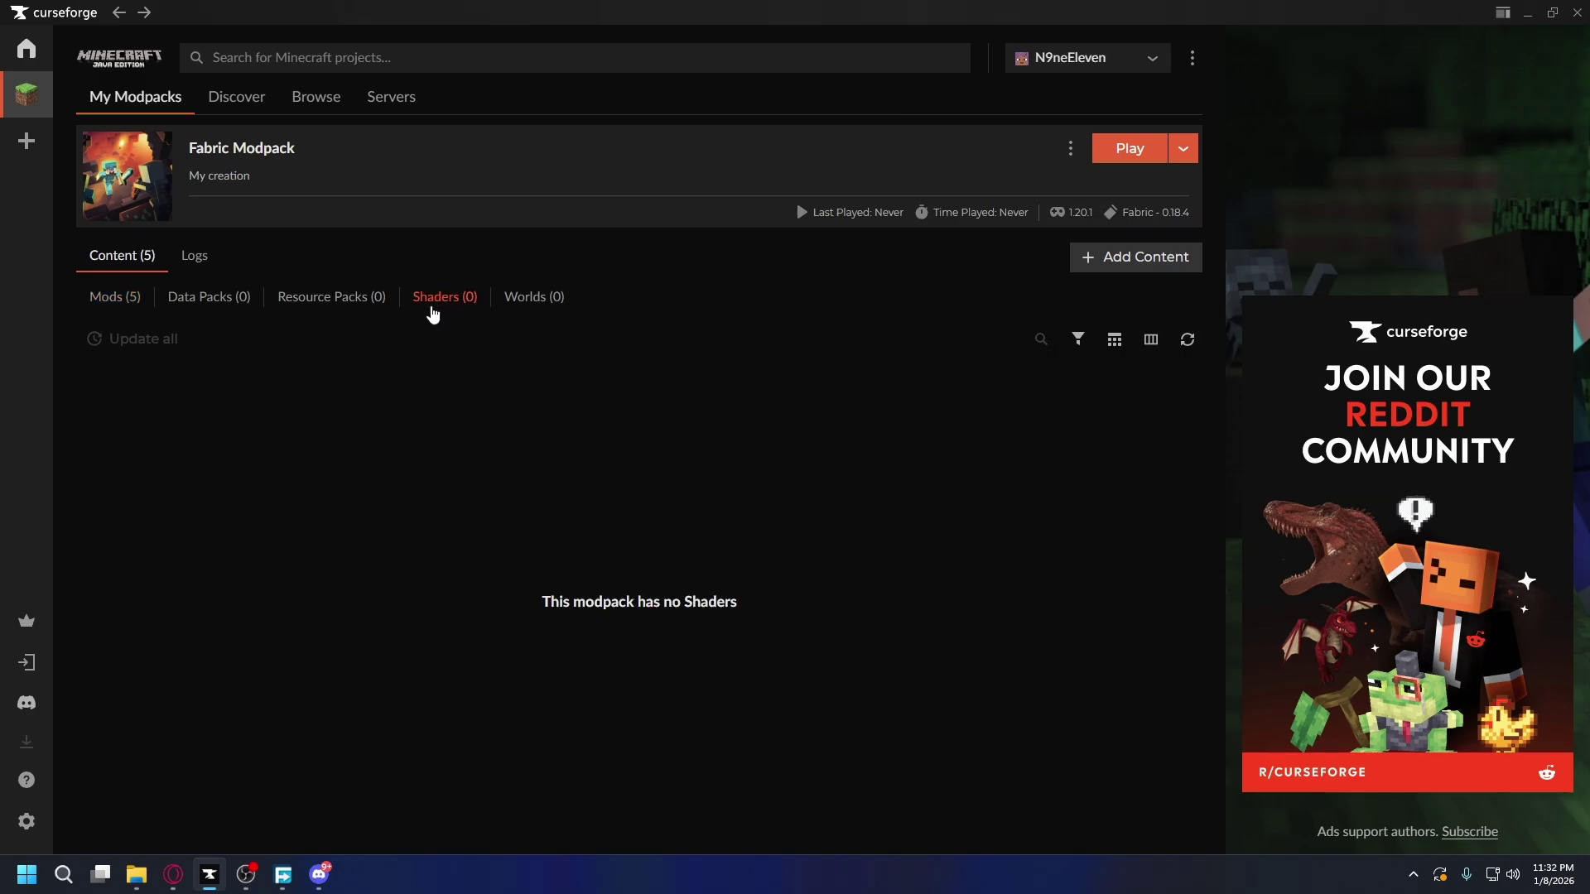
pyautogui.click(1130, 260)
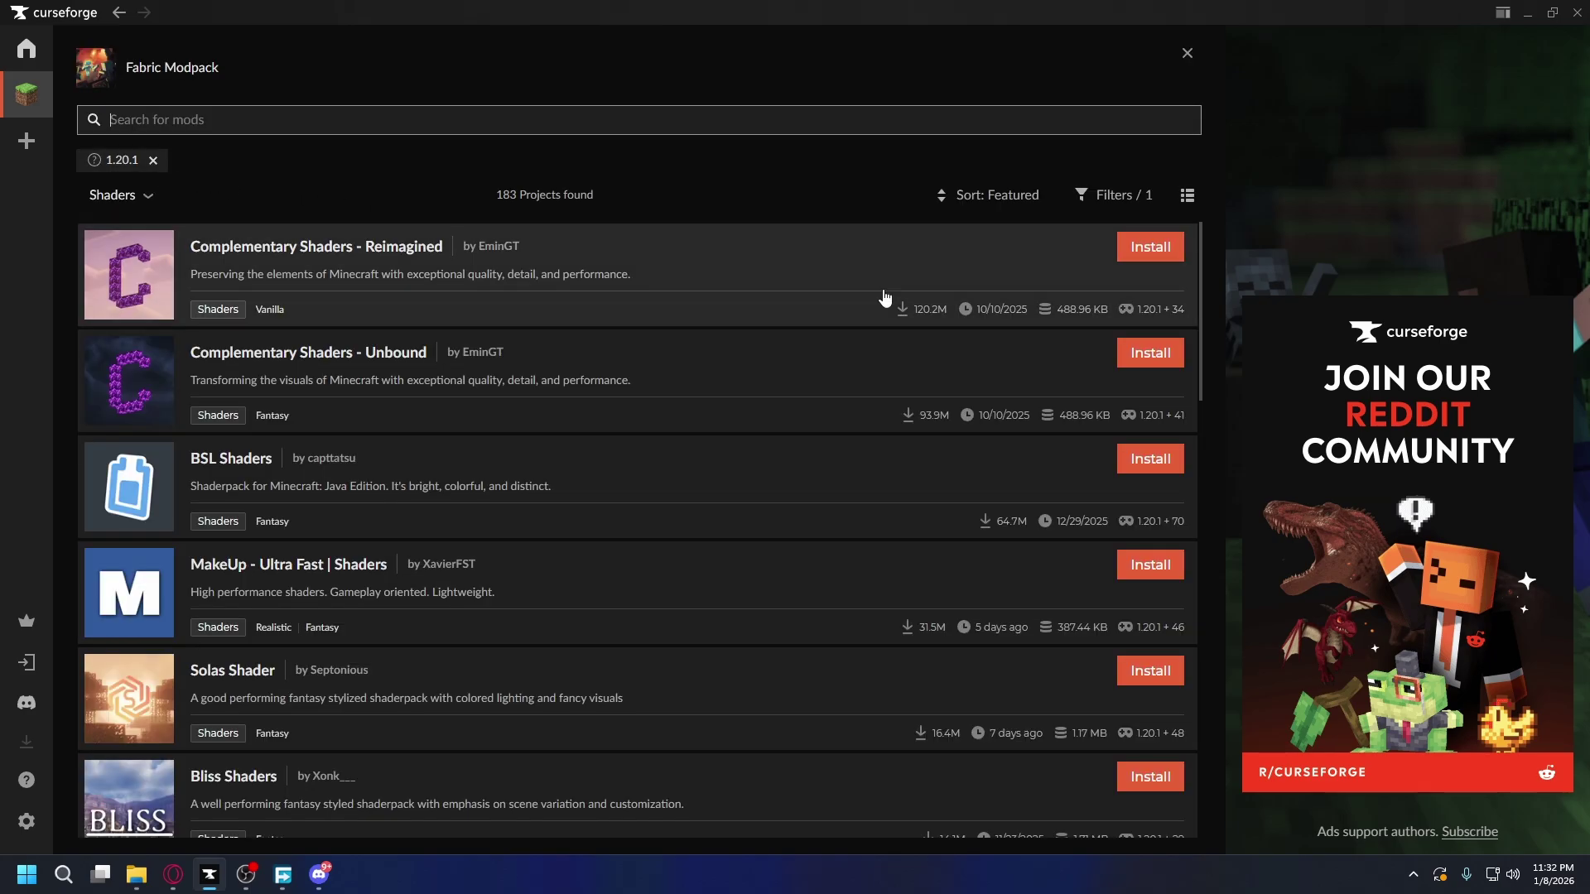
pyautogui.click(1147, 246)
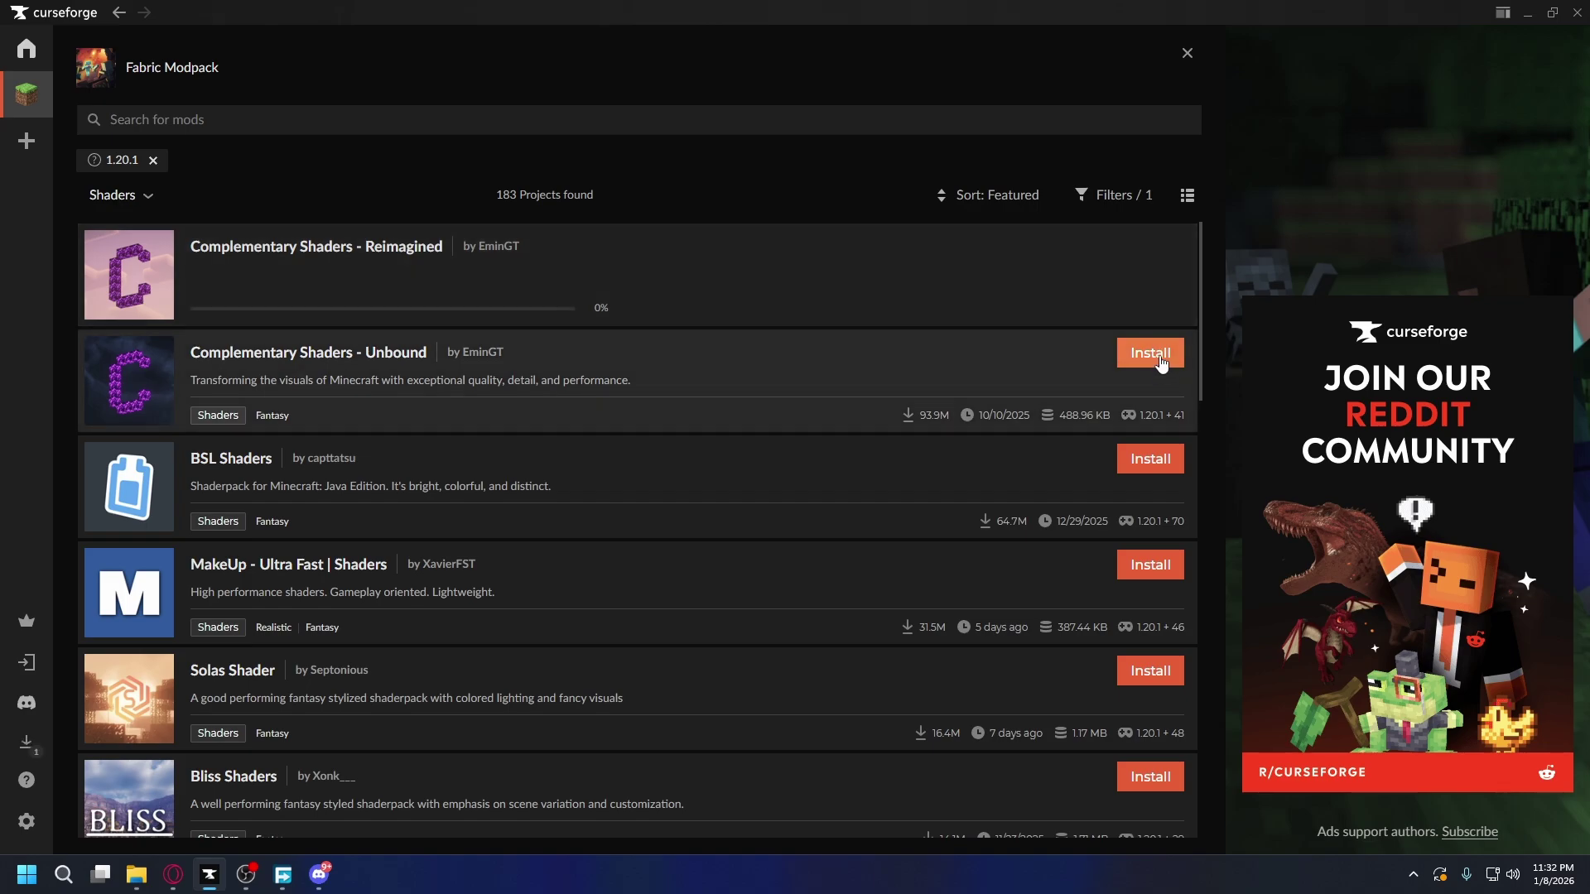
pyautogui.press('Escape')
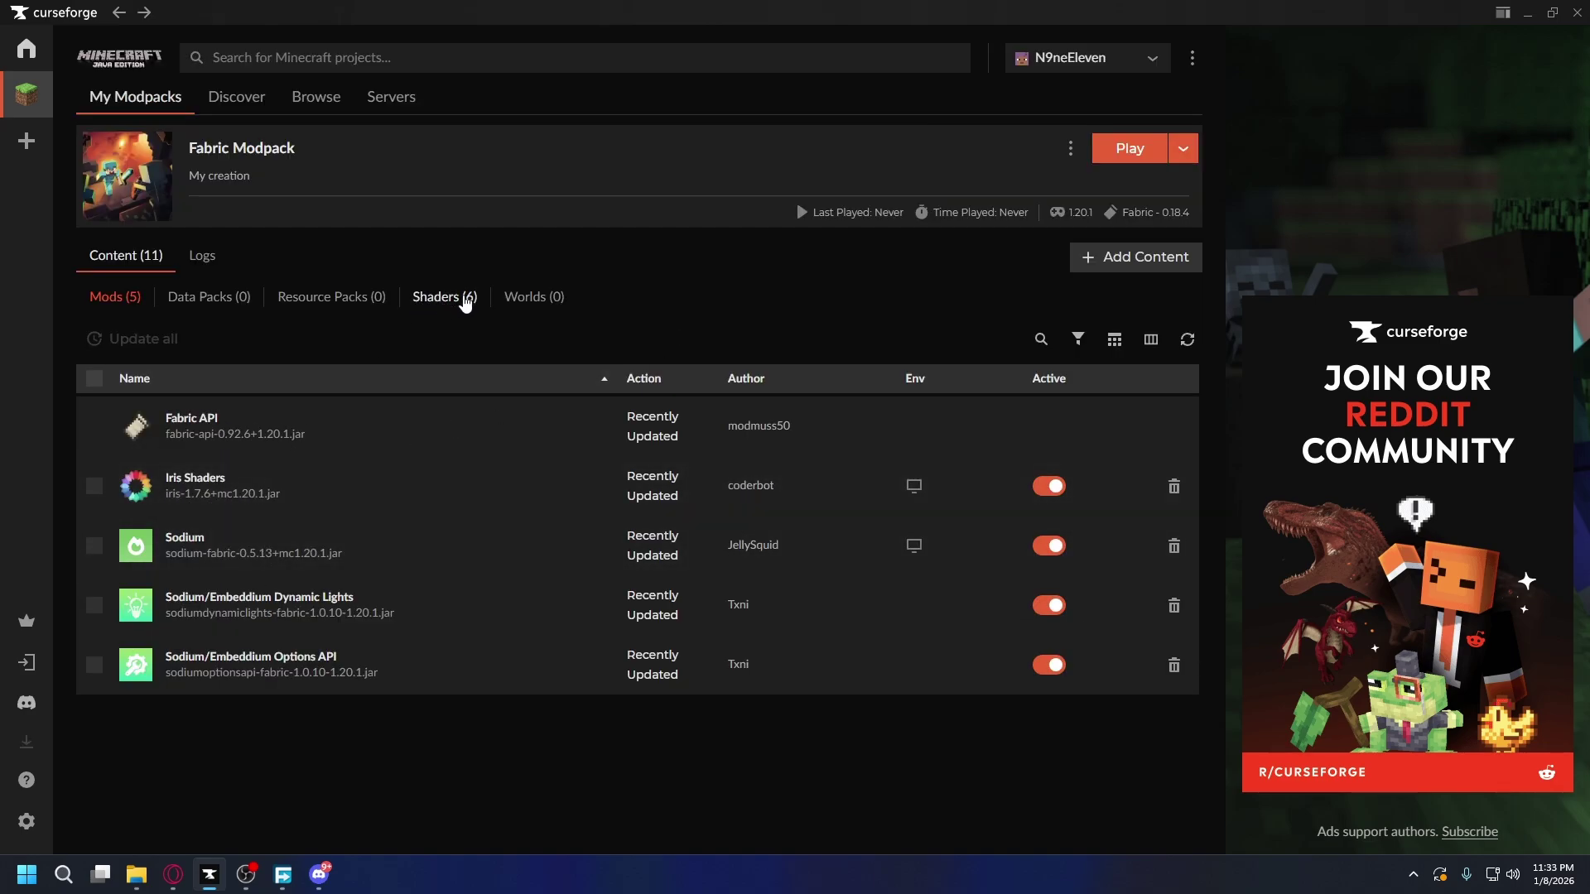
# Add Reese's Sodium Options and launch the Fabric Modpack into Minecraft.
pyautogui.click(1131, 155)
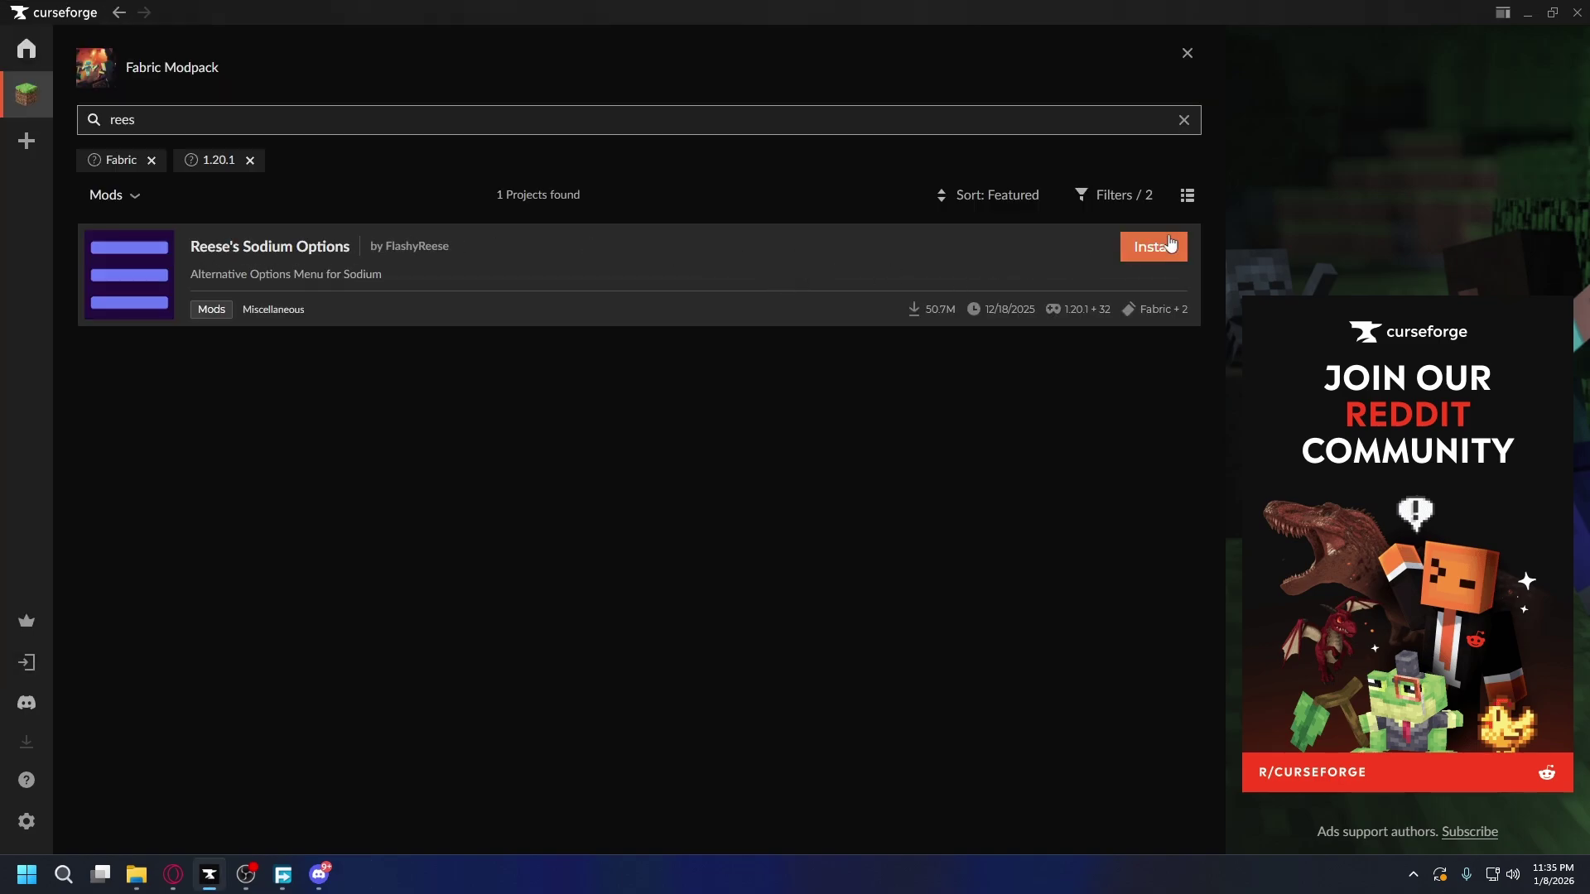
pyautogui.click(1156, 252)
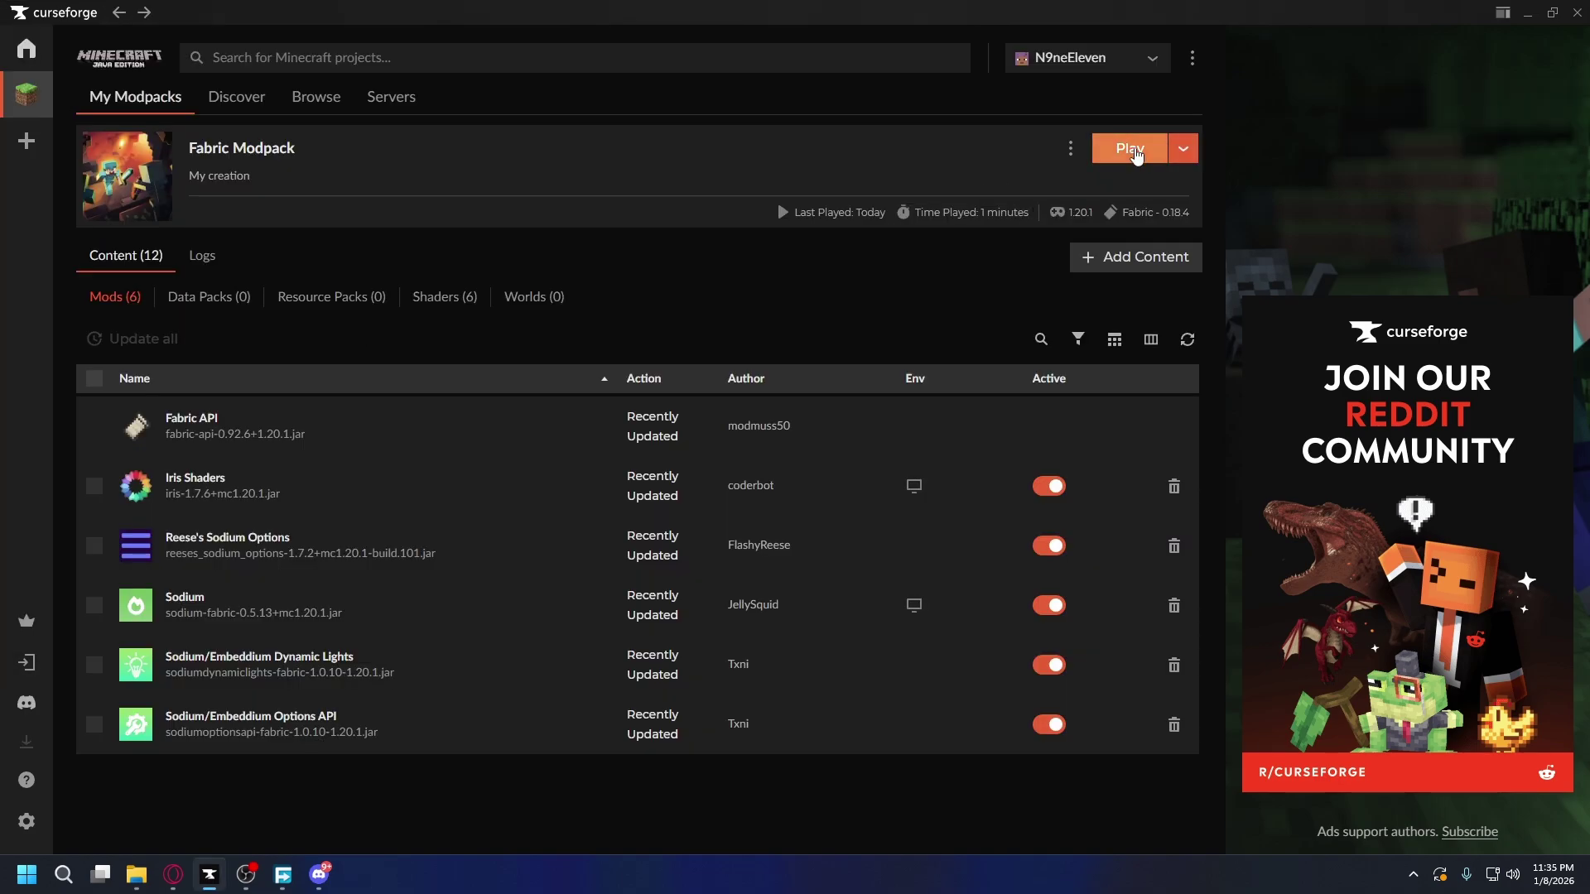
pyautogui.click(1111, 158)
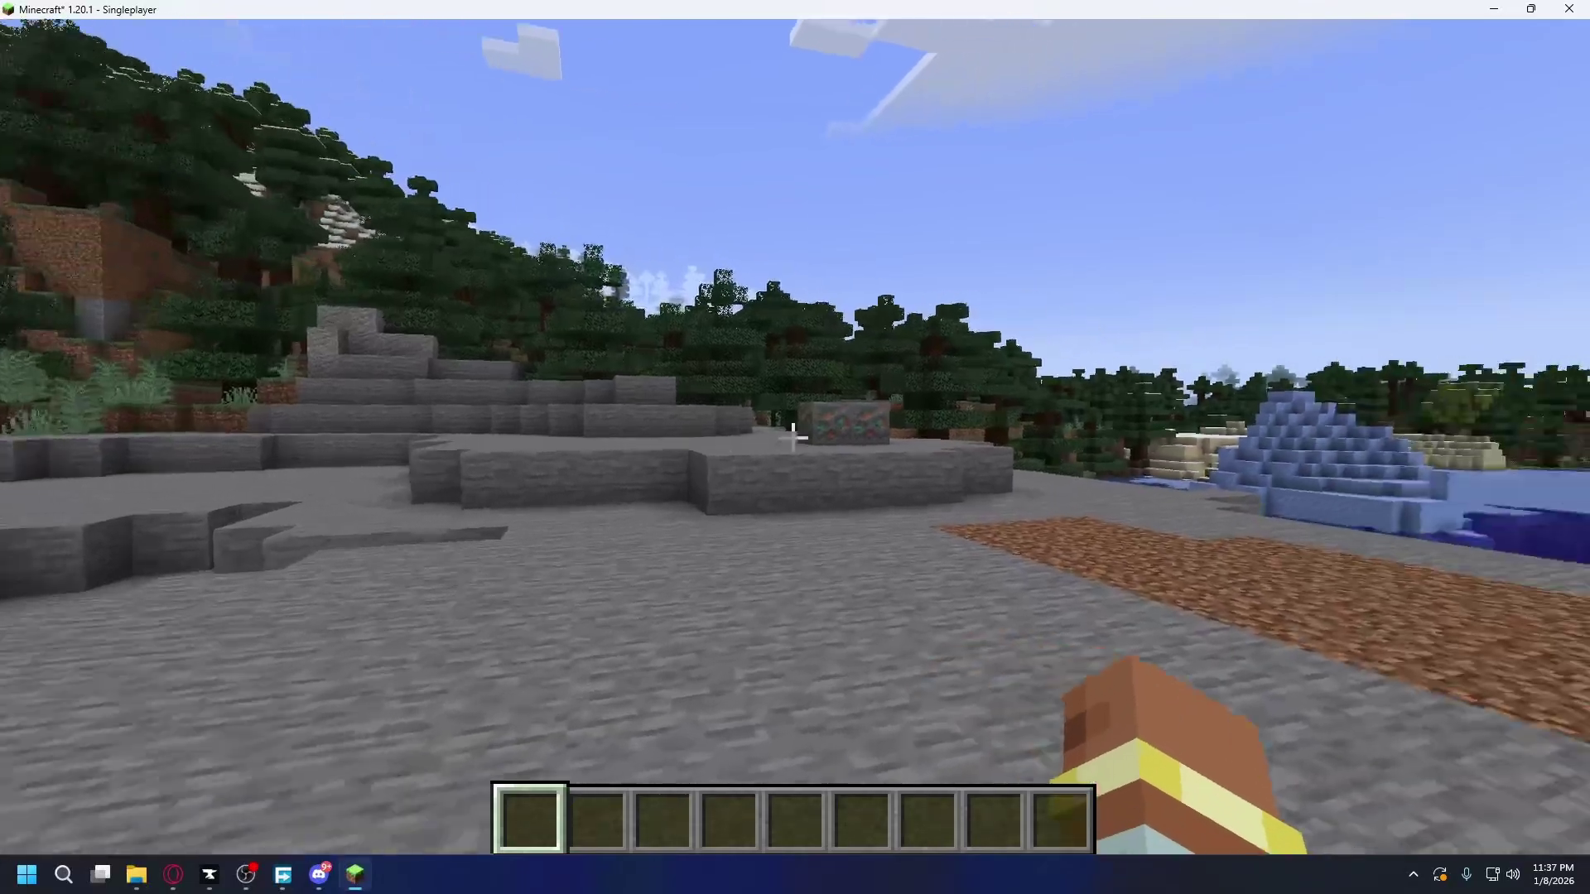
# Apply the ComplementaryUnbound_r5.6.1.zip shader pack from Video Settings > Shader Packs.
pyautogui.press('w')
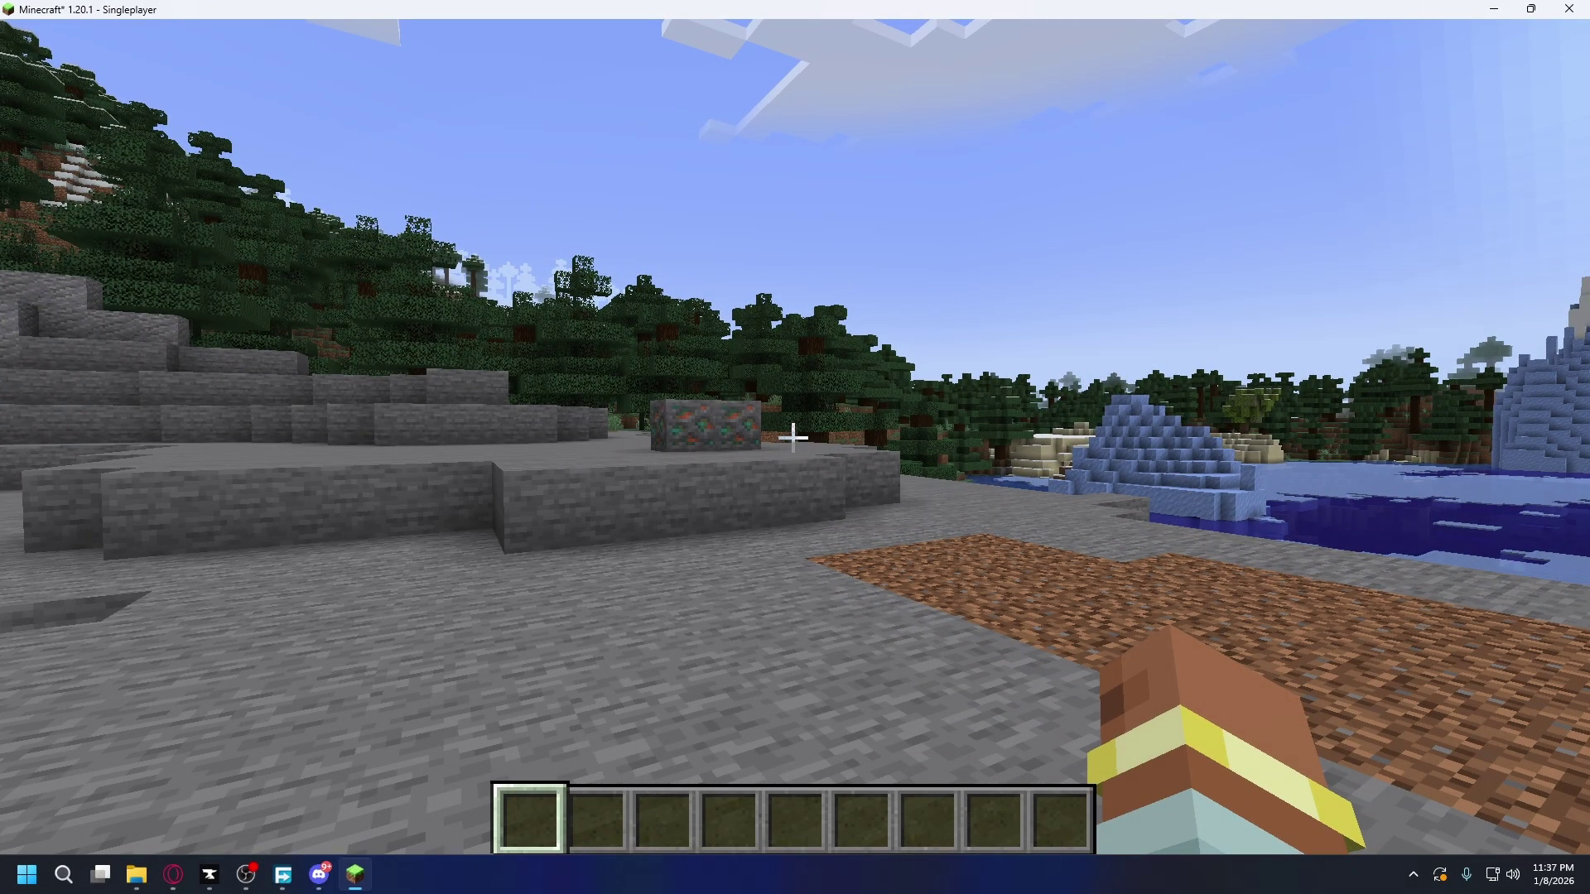
pyautogui.press('Escape')
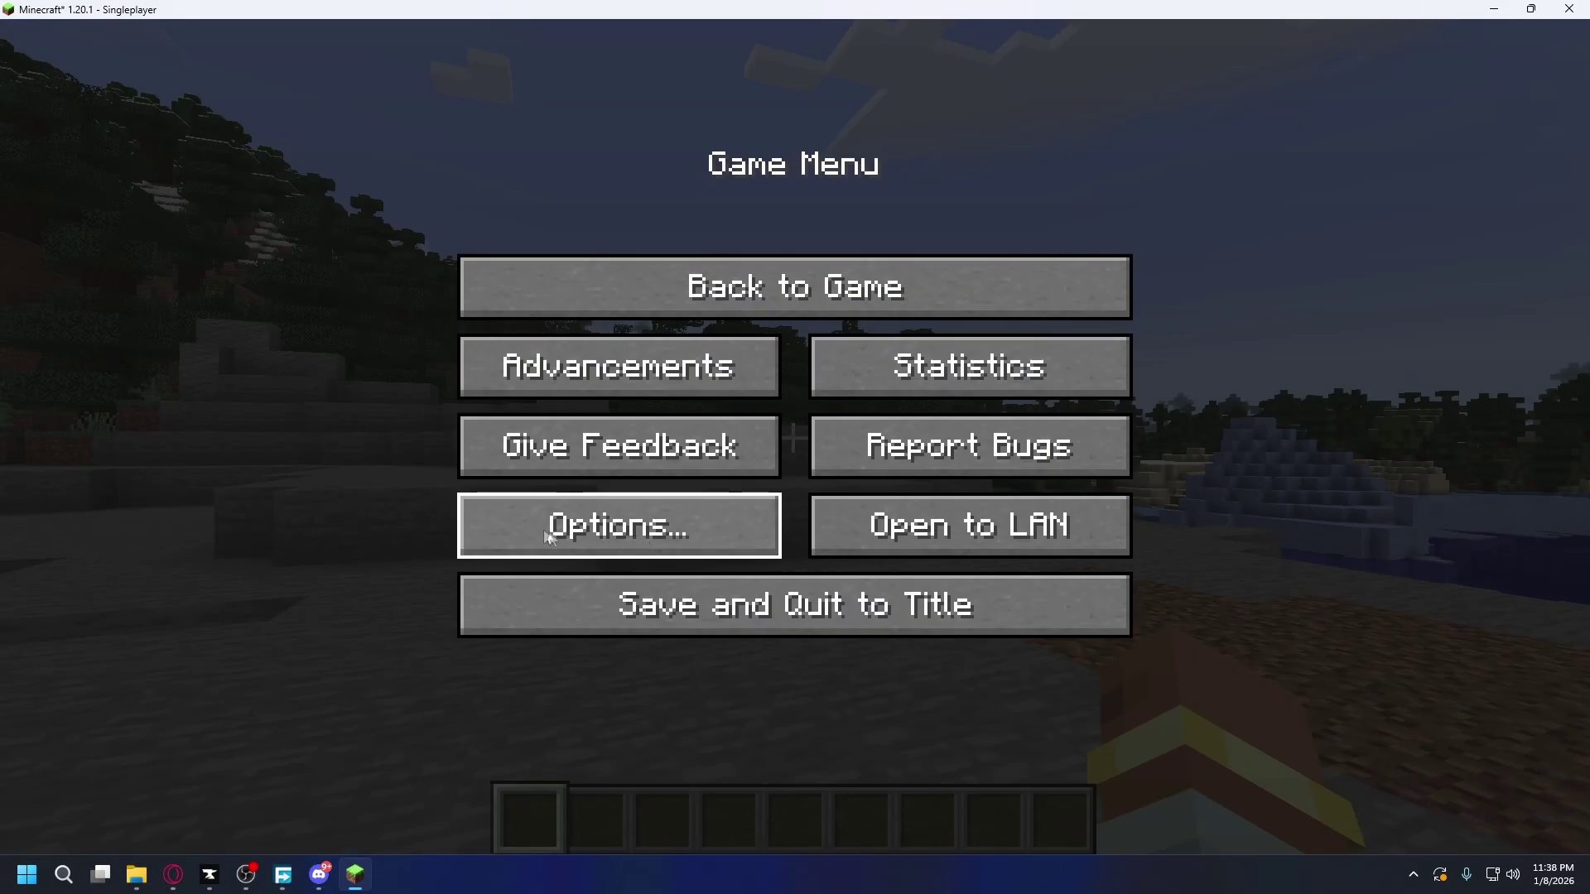
pyautogui.click(610, 533)
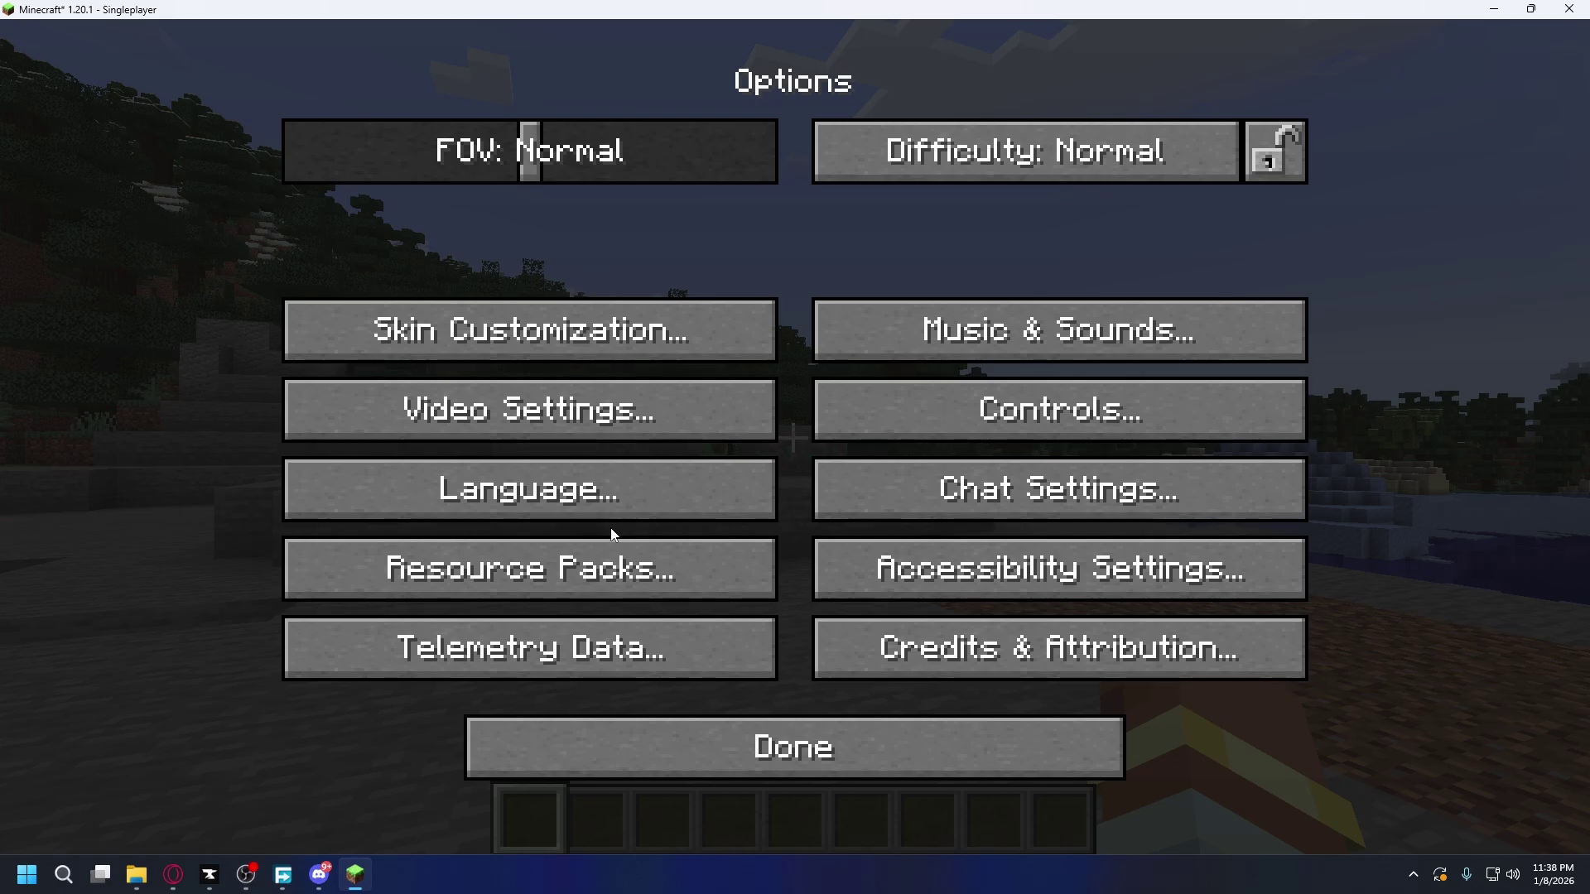
pyautogui.click(546, 432)
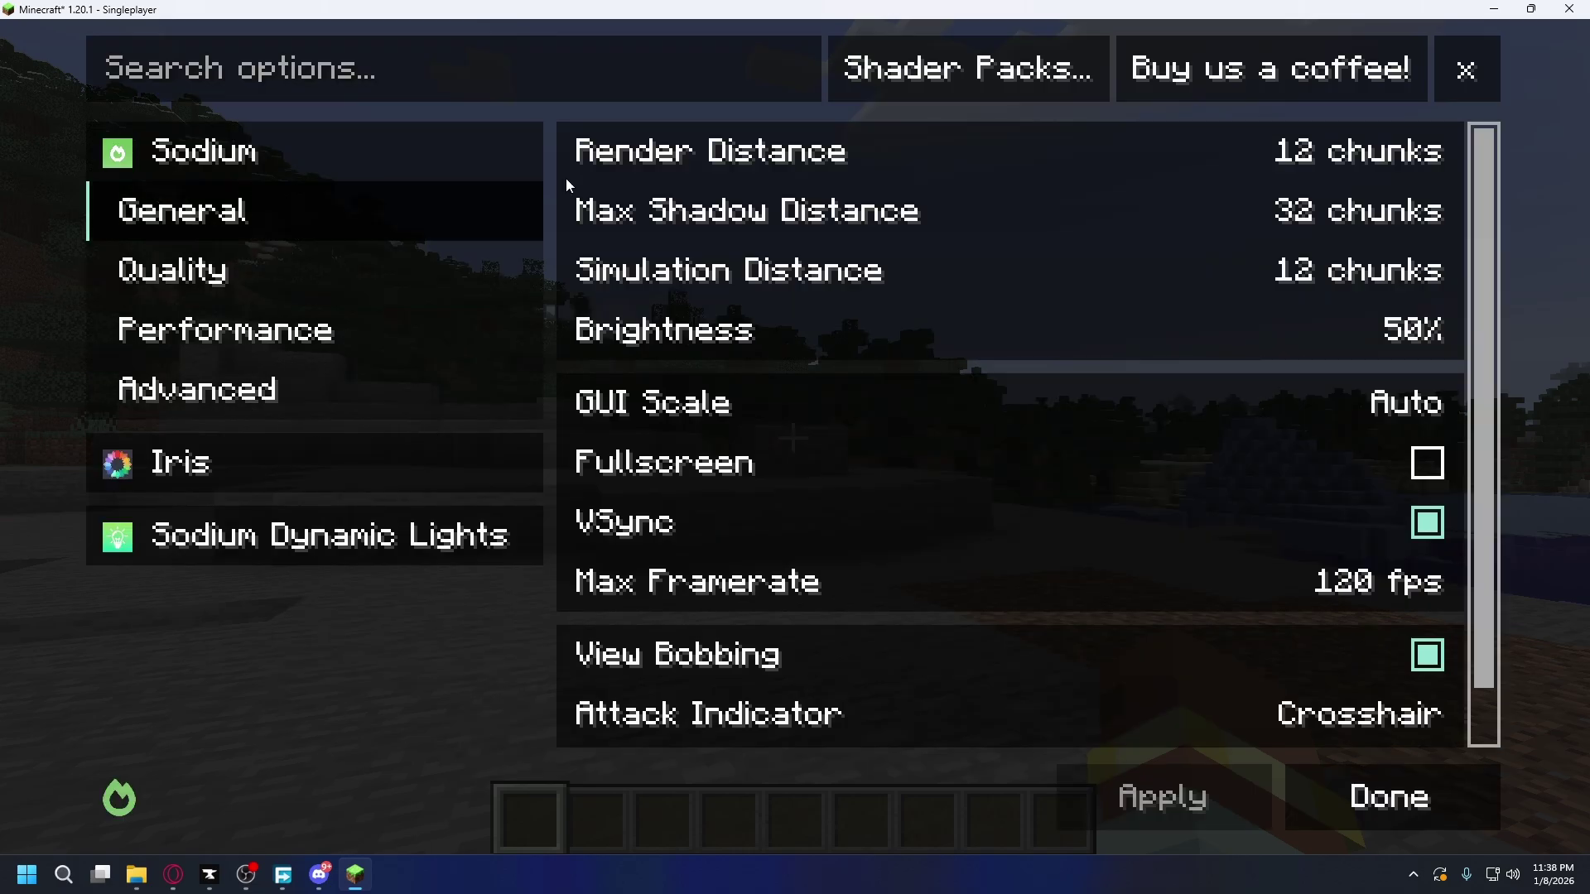
pyautogui.click(977, 80)
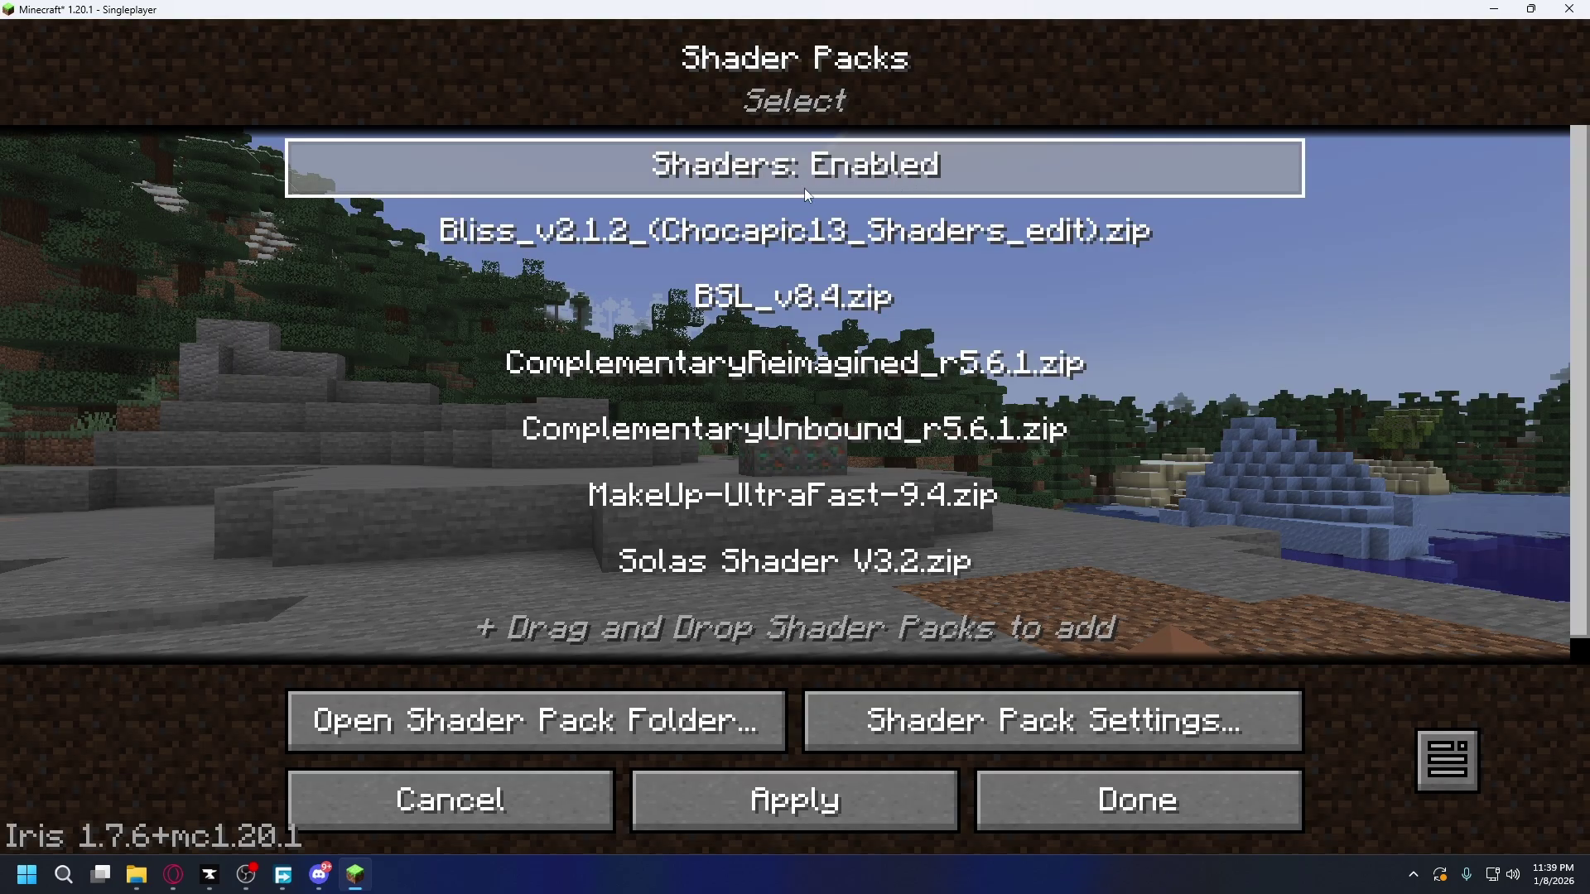
pyautogui.click(689, 439)
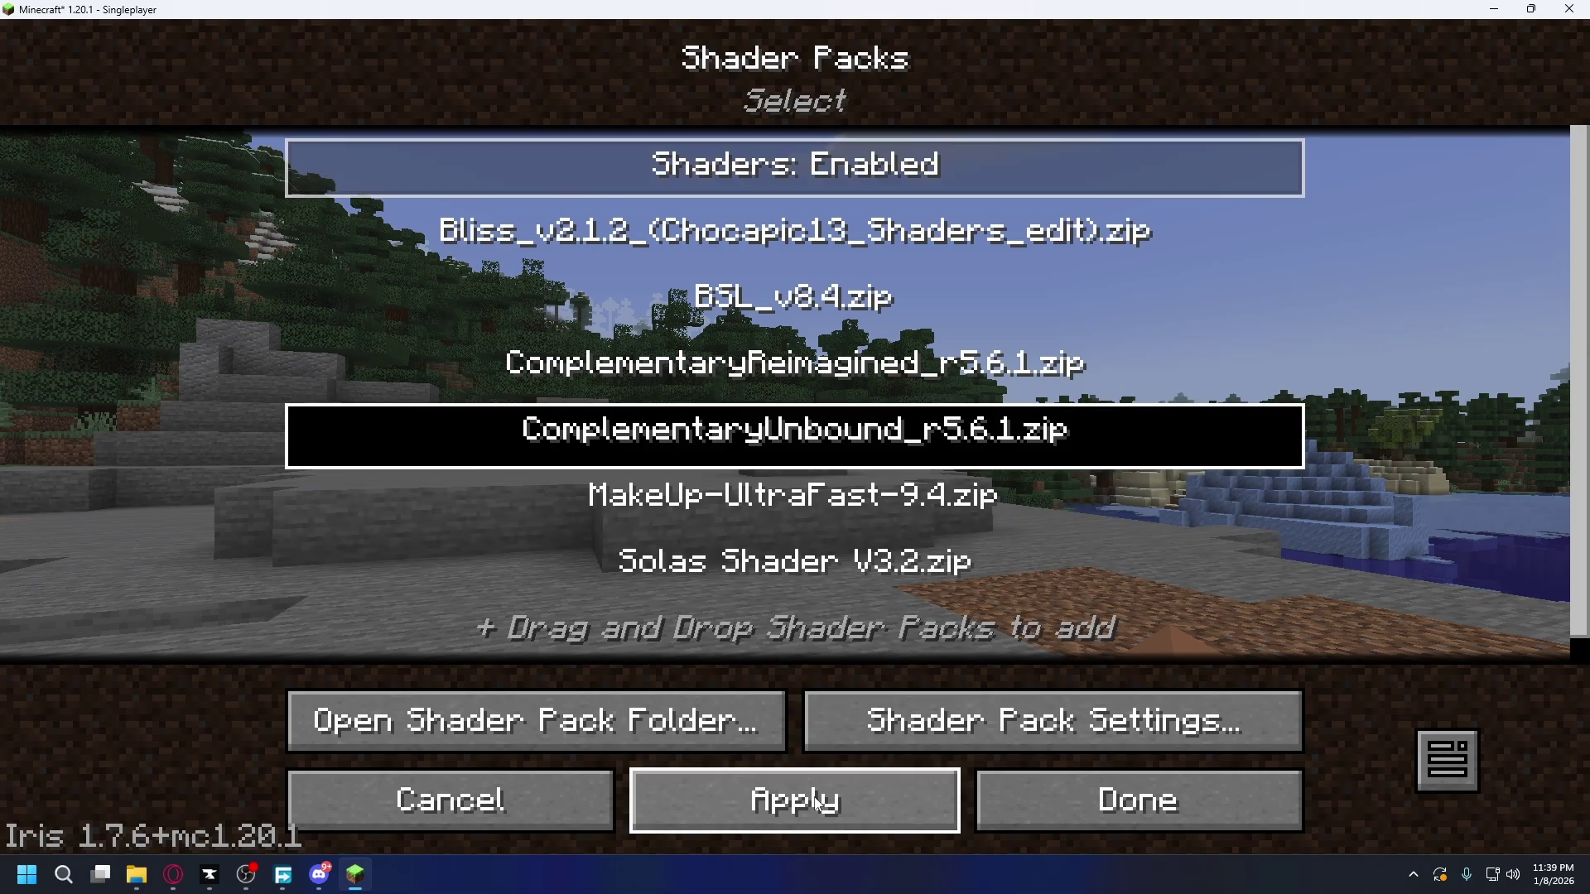
pyautogui.click(815, 801)
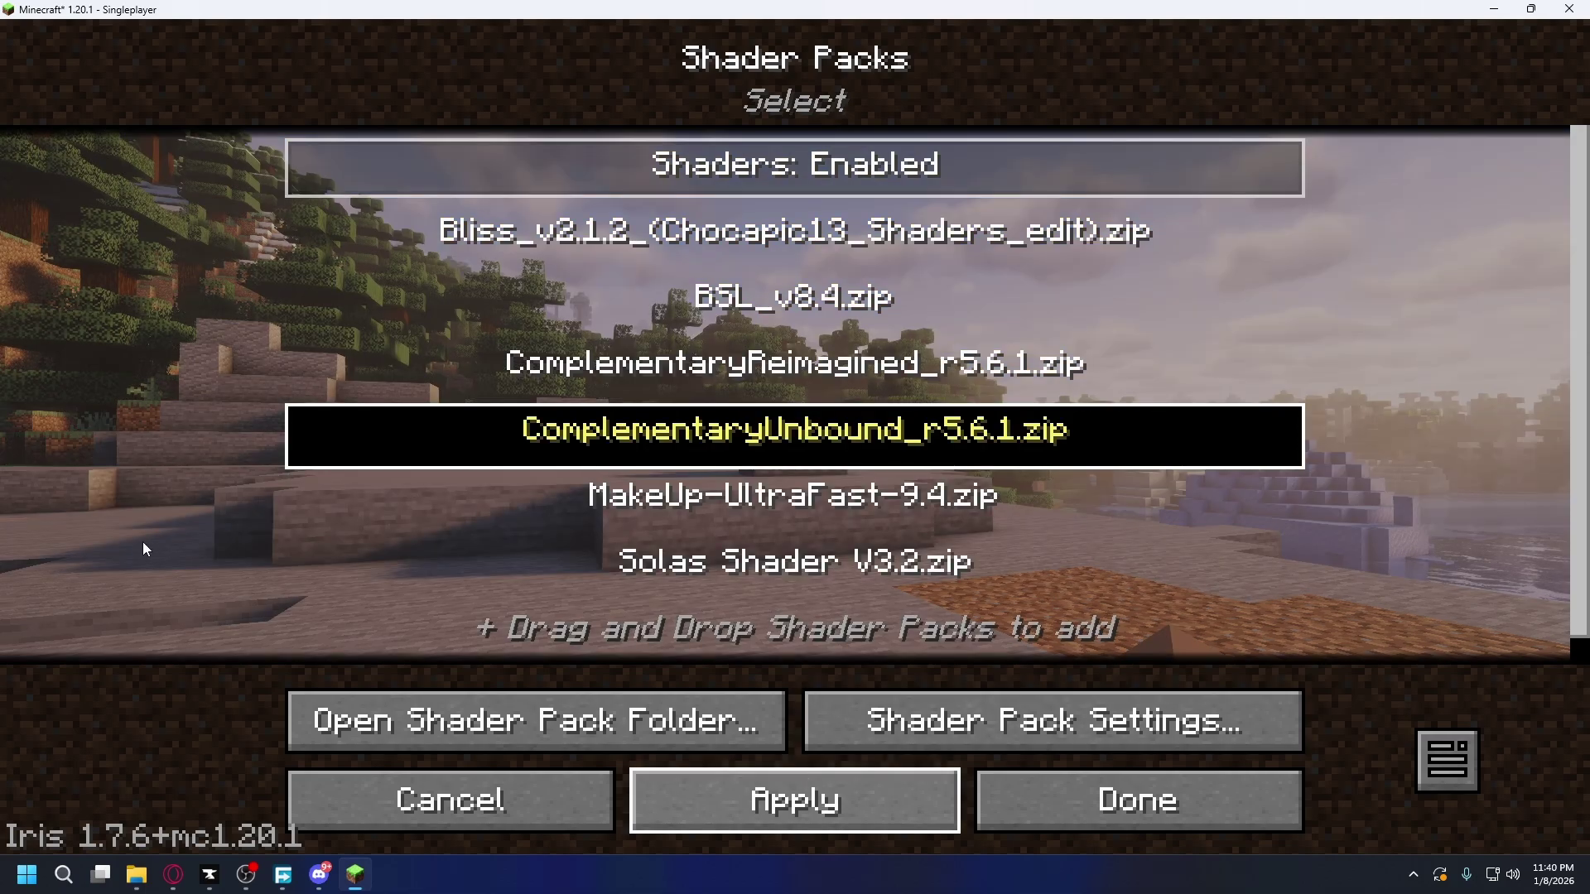
pyautogui.press('Escape')
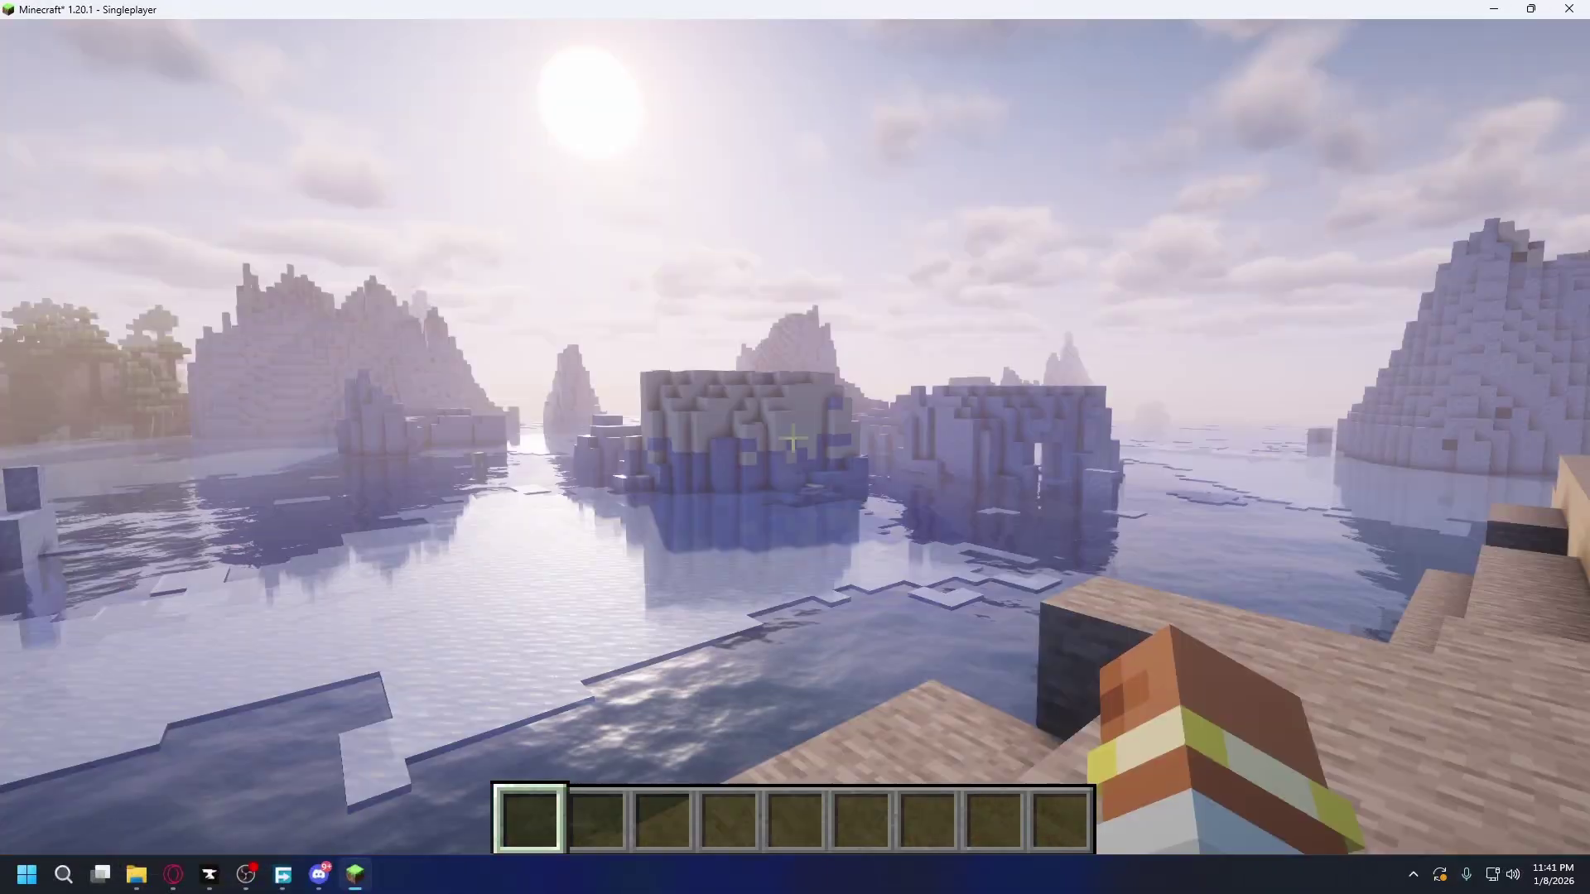
# In the Complementary Unbound shader pack settings, cycle the Profile from High (Default) to Ultra.
pyautogui.press('Escape')
pyautogui.click(660, 532)
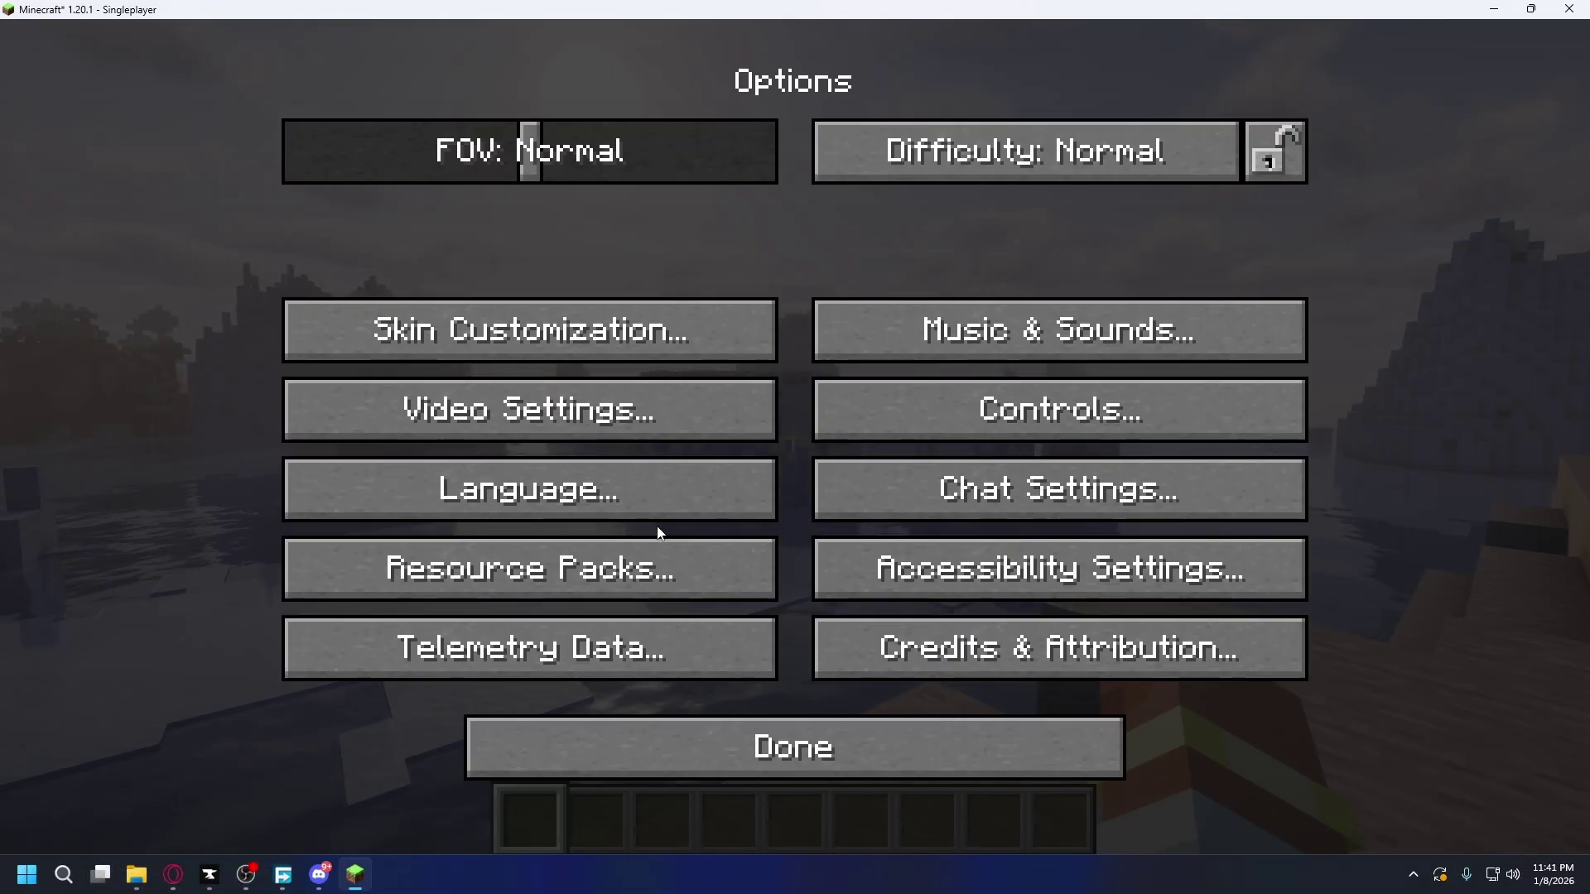
pyautogui.click(530, 419)
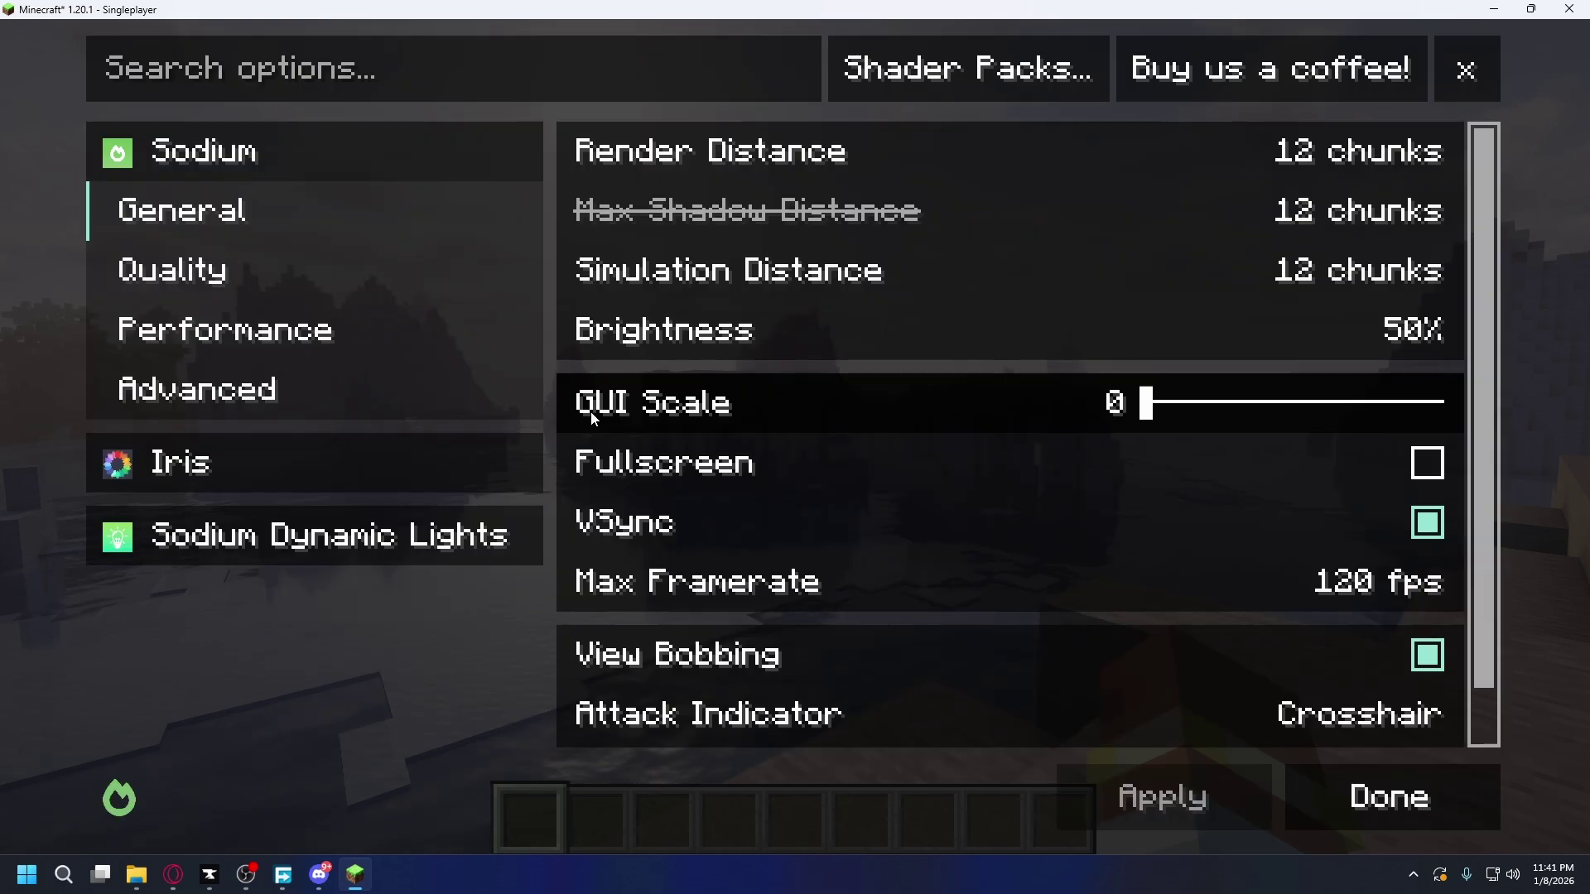
pyautogui.click(952, 68)
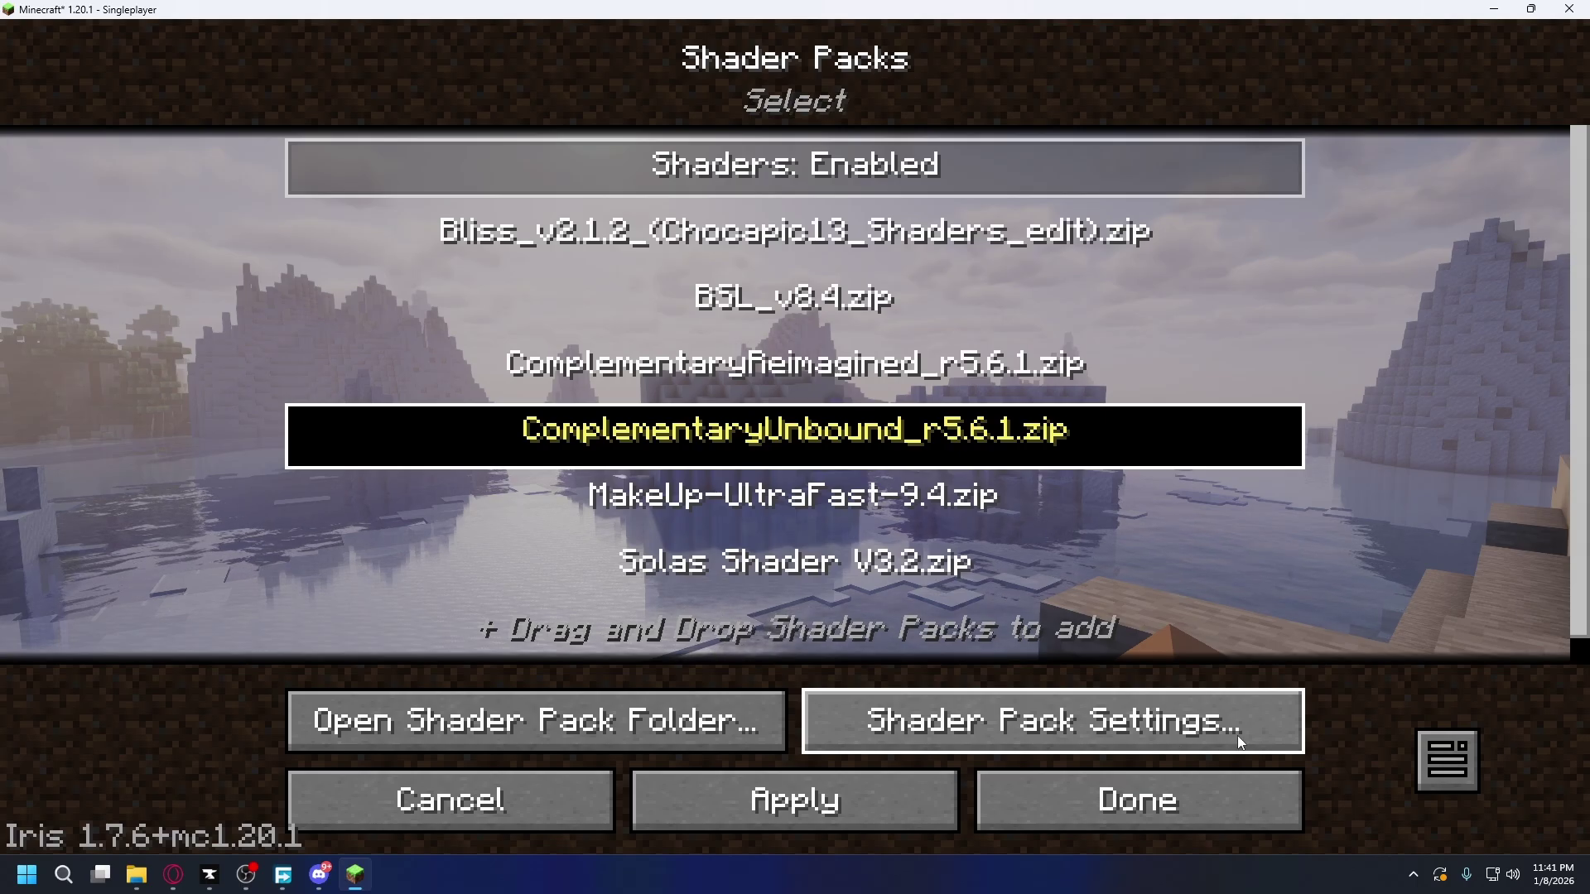
pyautogui.click(1076, 744)
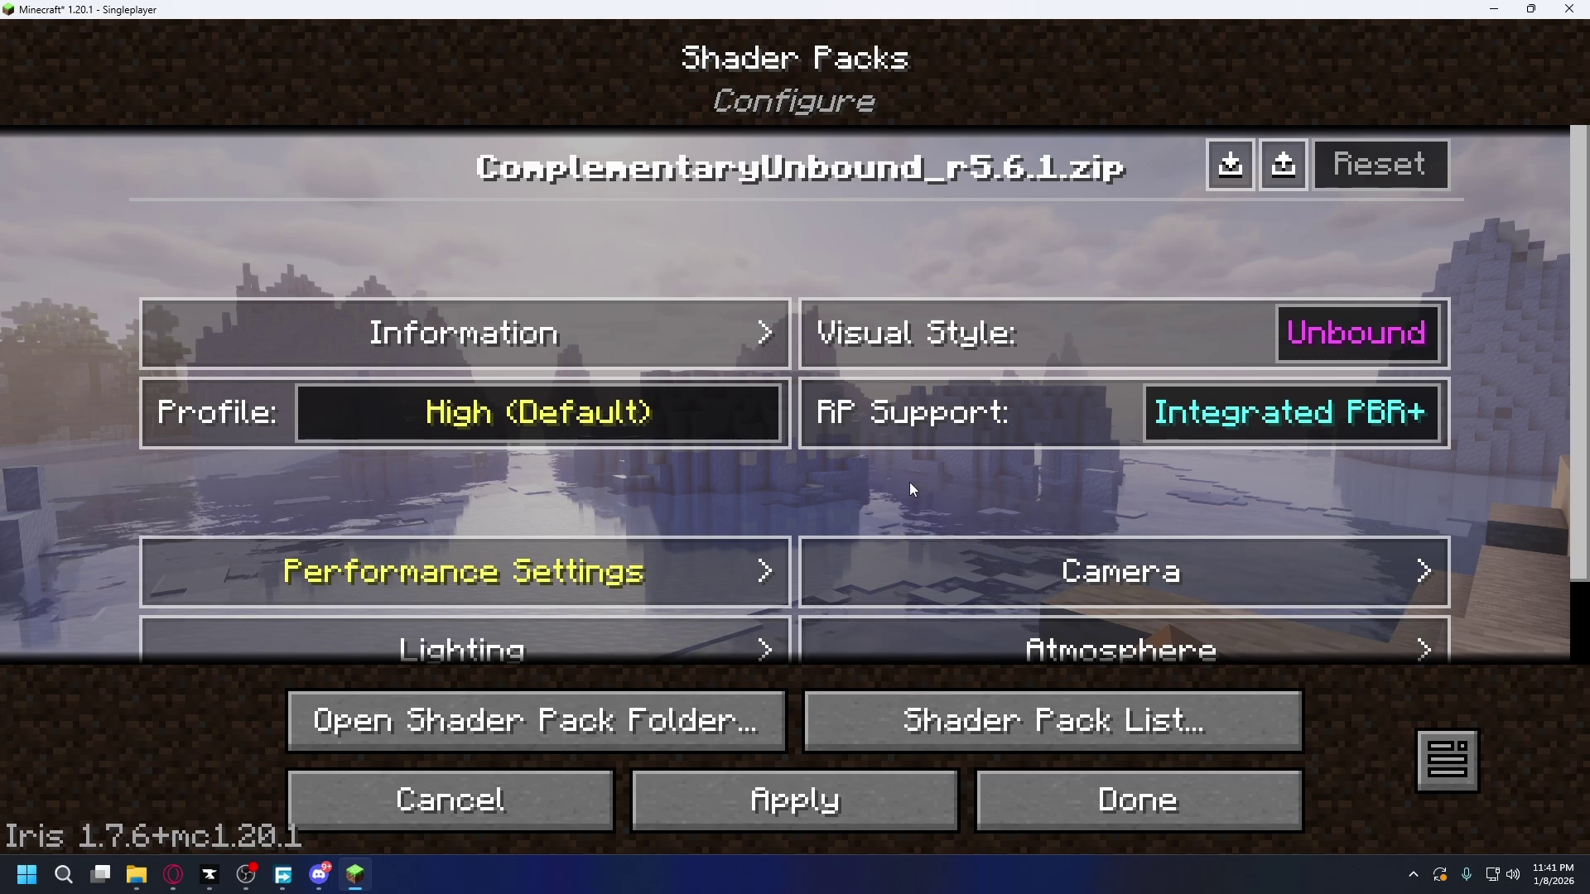
pyautogui.moveTo(474, 419)
pyautogui.click(545, 417)
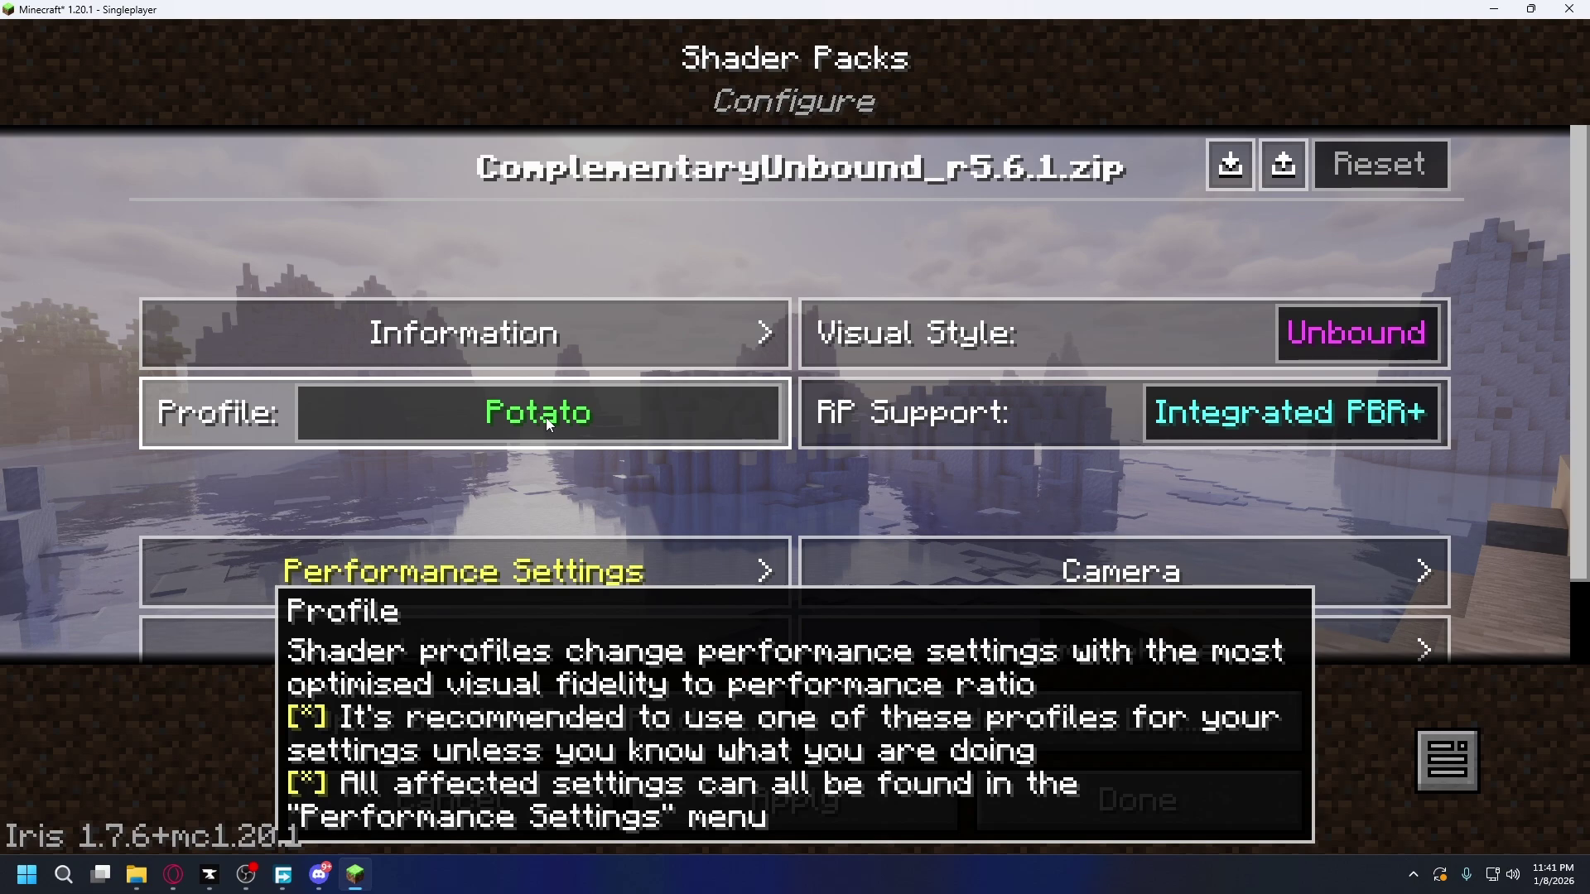
pyautogui.click(545, 417)
pyautogui.click(545, 417)
pyautogui.click(545, 417)
pyautogui.click(545, 417)
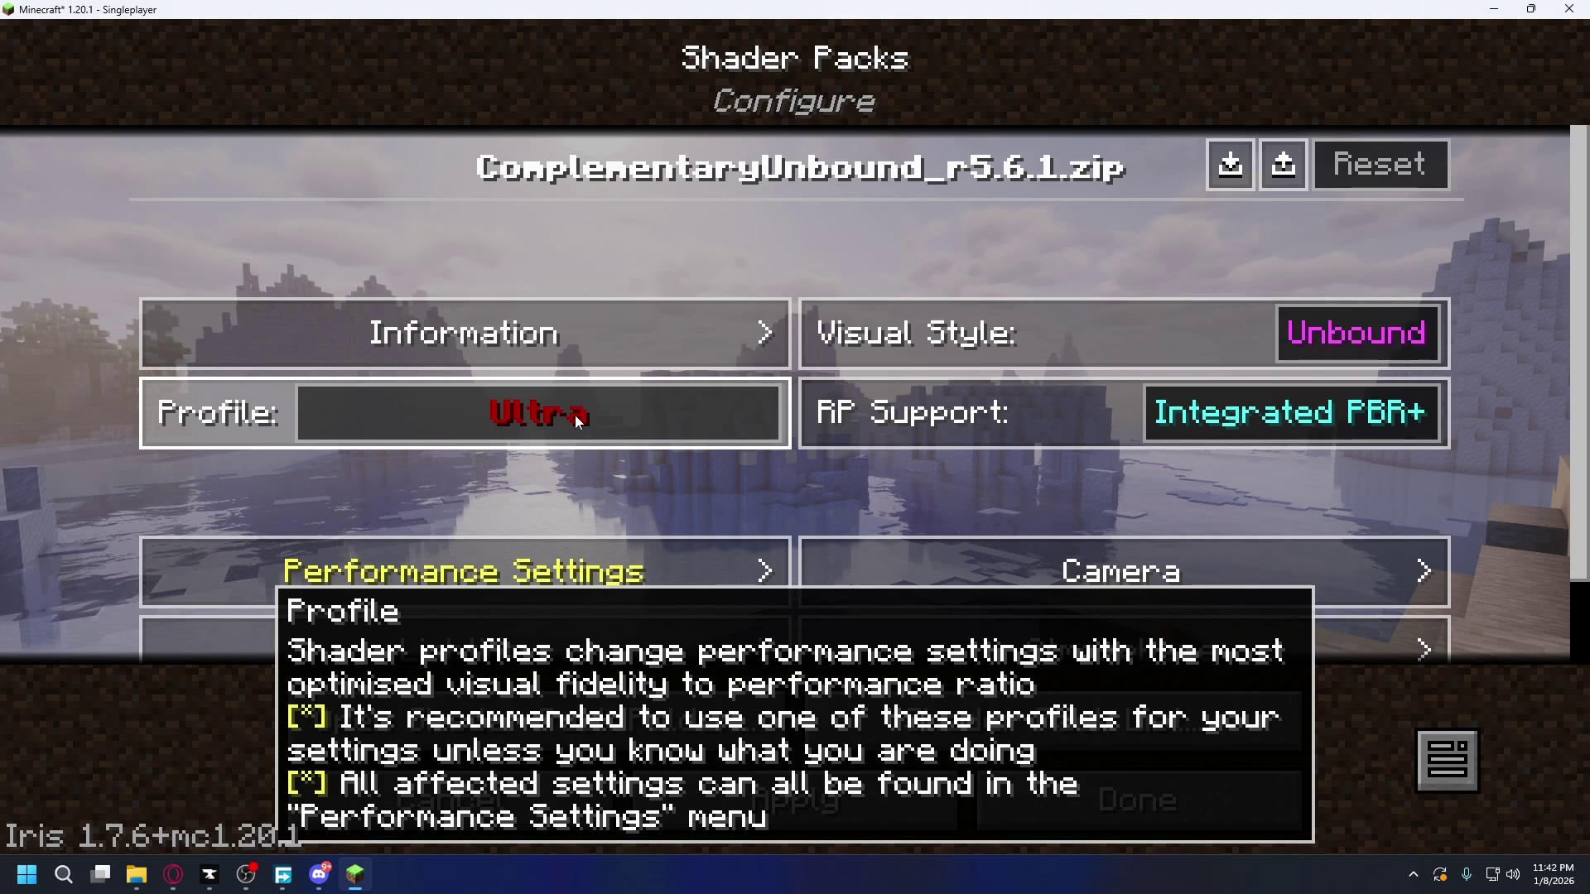
# Scroll down the OptiFine homepage at optifine.net in Opera.
pyautogui.scroll(-3, 577, 421)
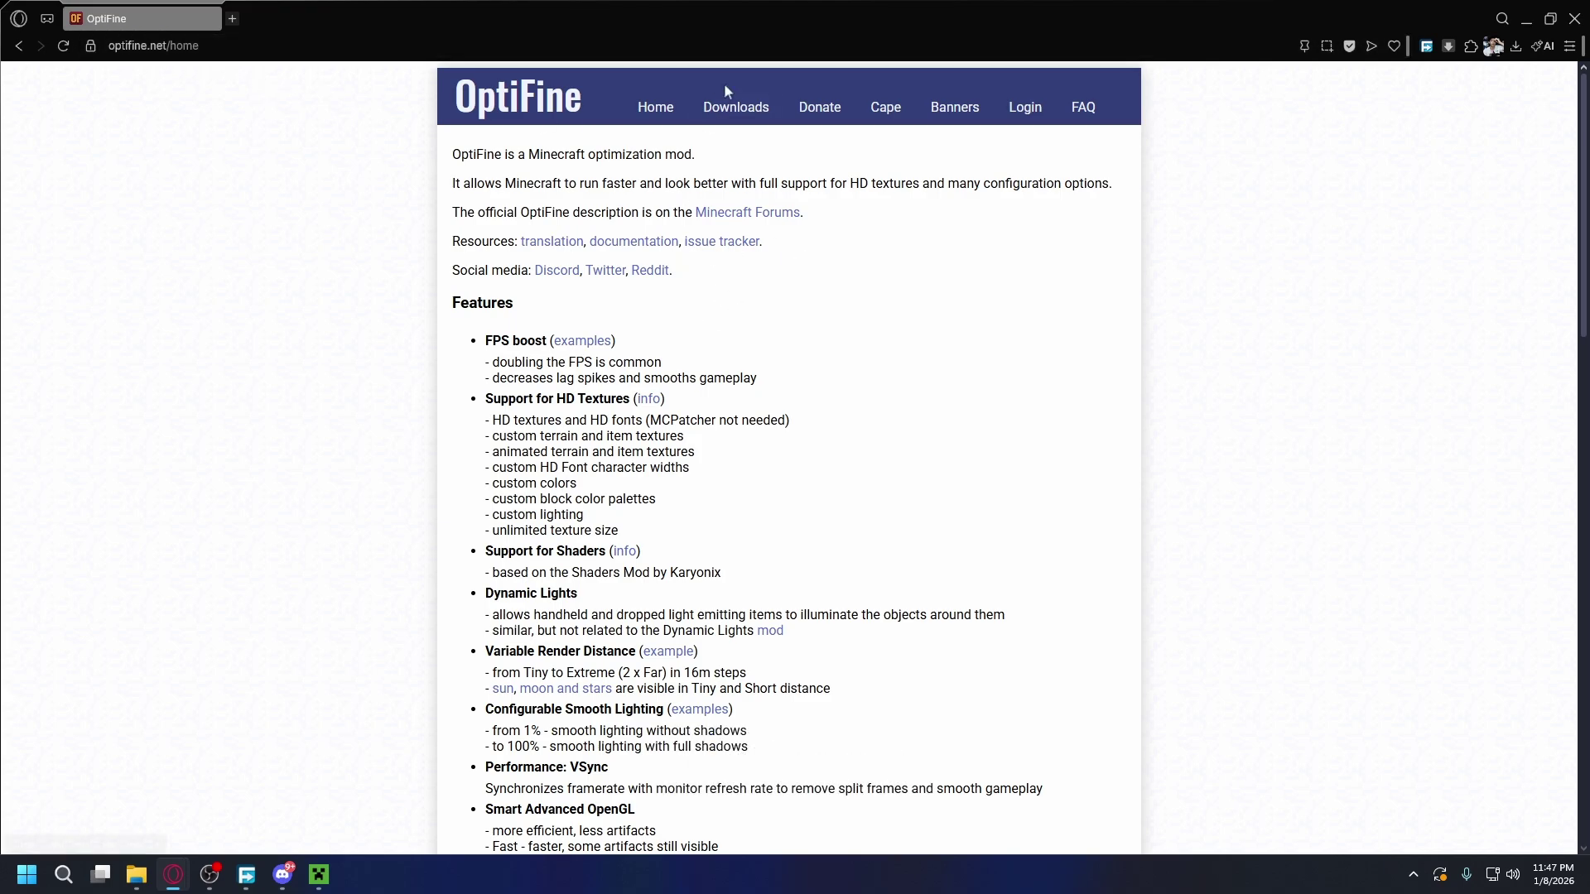
# On OptiFine's downloads page, expand the preview versions listed under Minecraft 1.21.11.
pyautogui.click(734, 110)
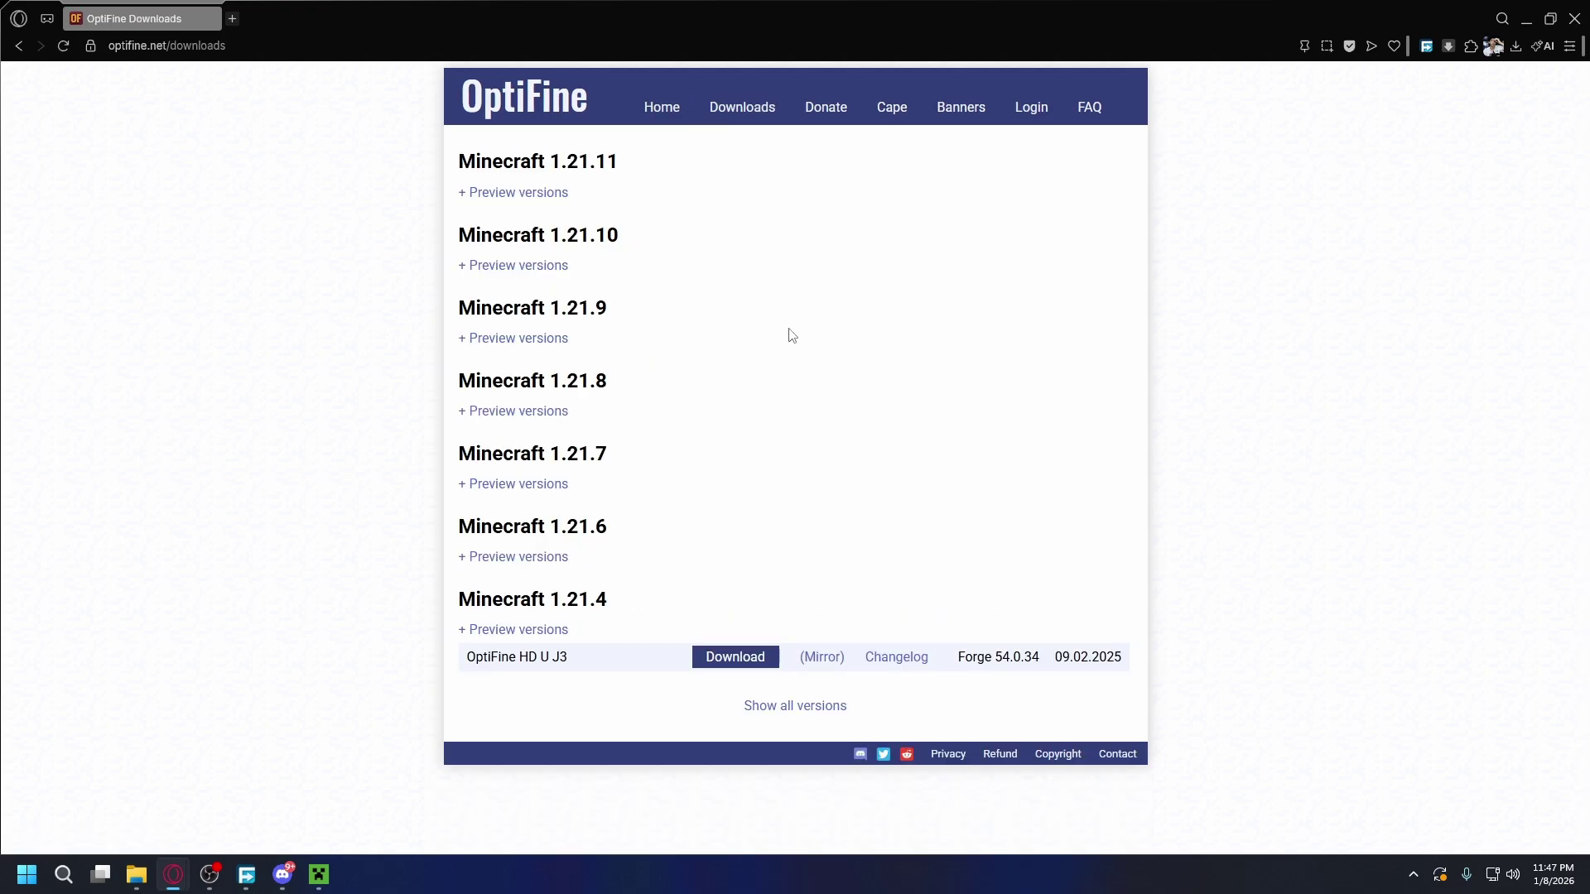
pyautogui.click(808, 711)
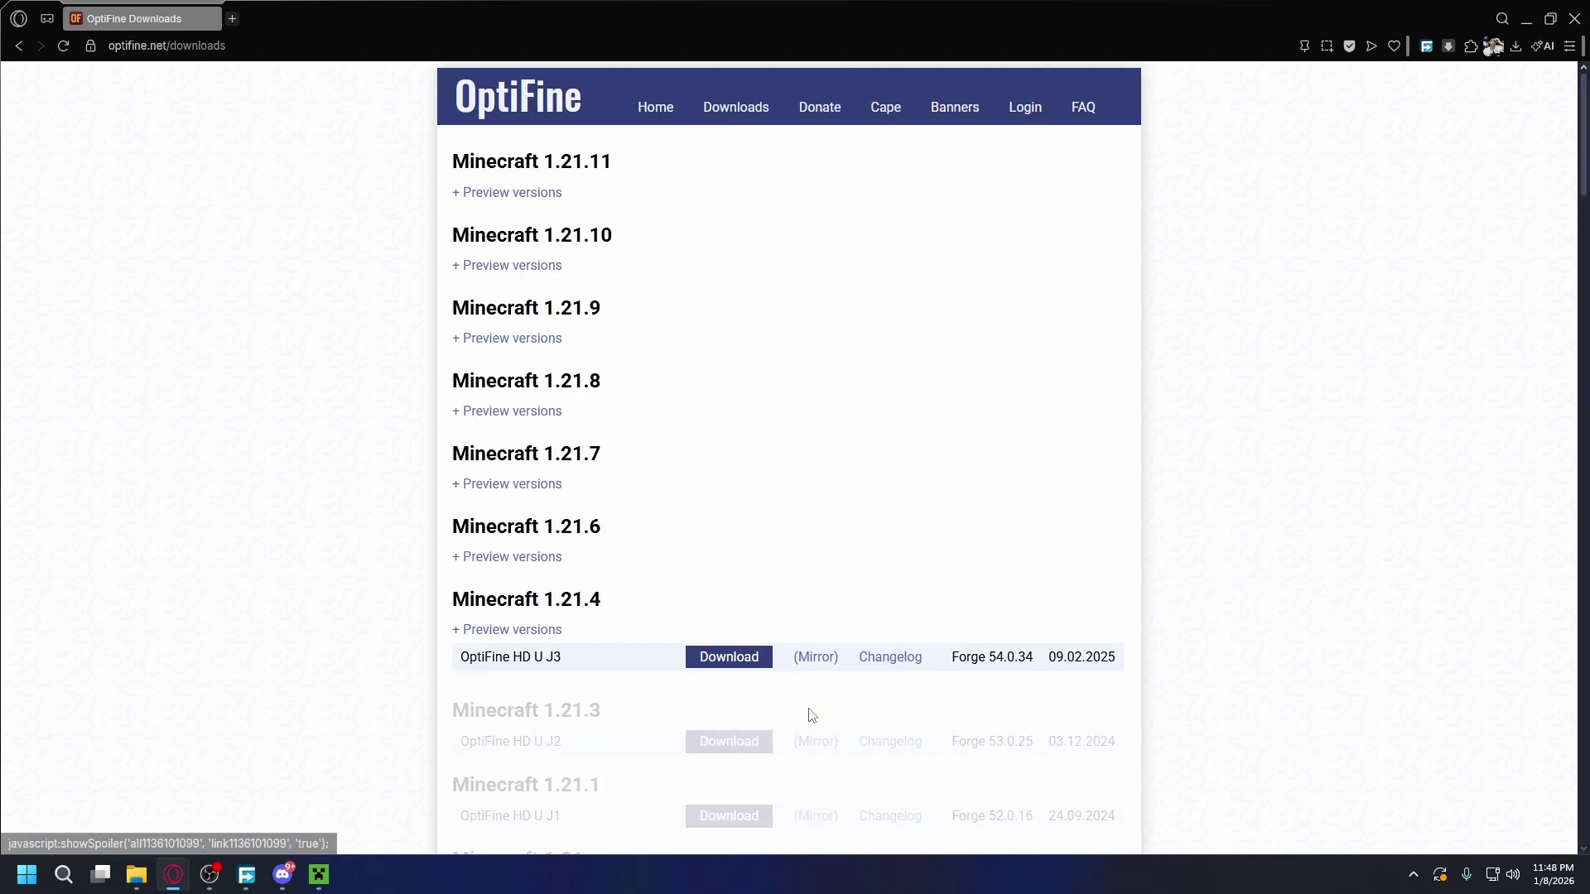
pyautogui.scroll(-8, 752, 505)
pyautogui.scroll(9, 755, 521)
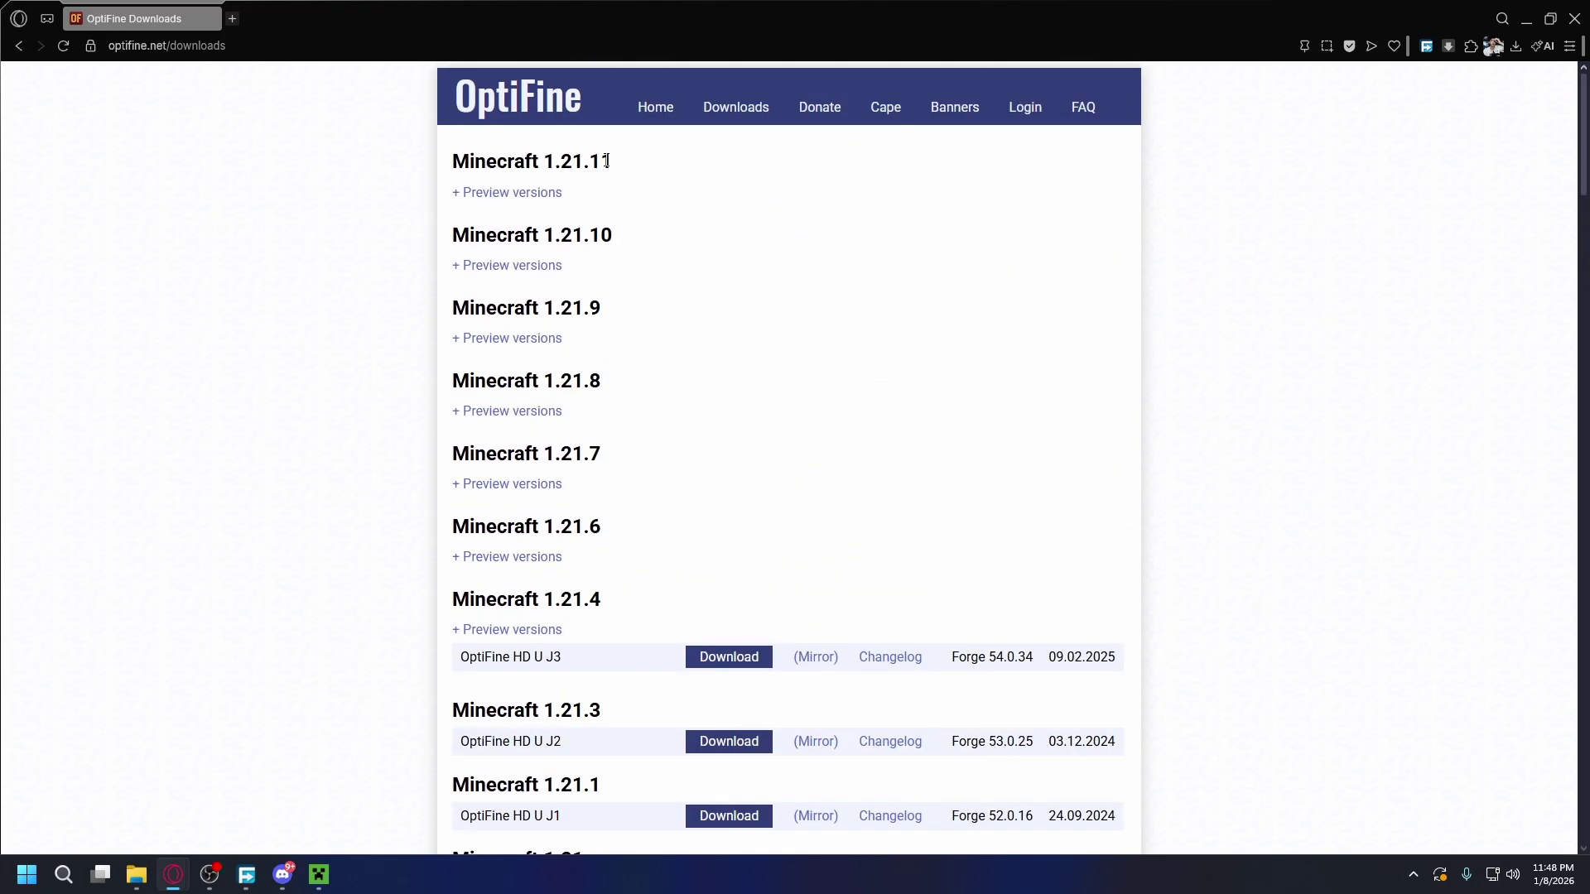
pyautogui.click(513, 193)
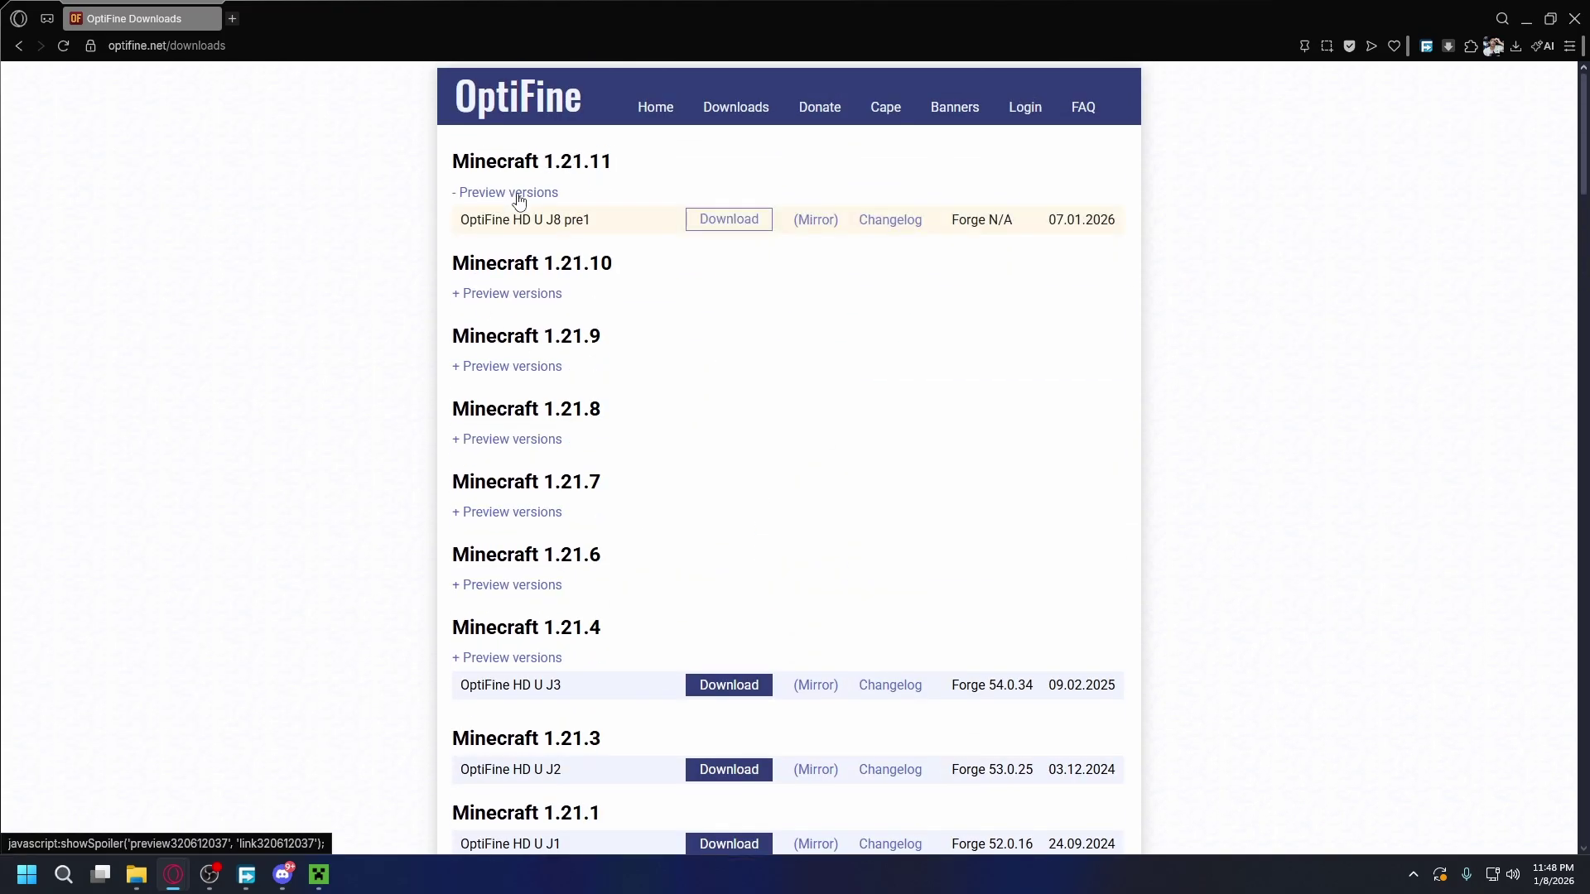
# Download and save the OptiFine HD U J8 pre1 preview jar, then show it in Downloads.
pyautogui.click(726, 220)
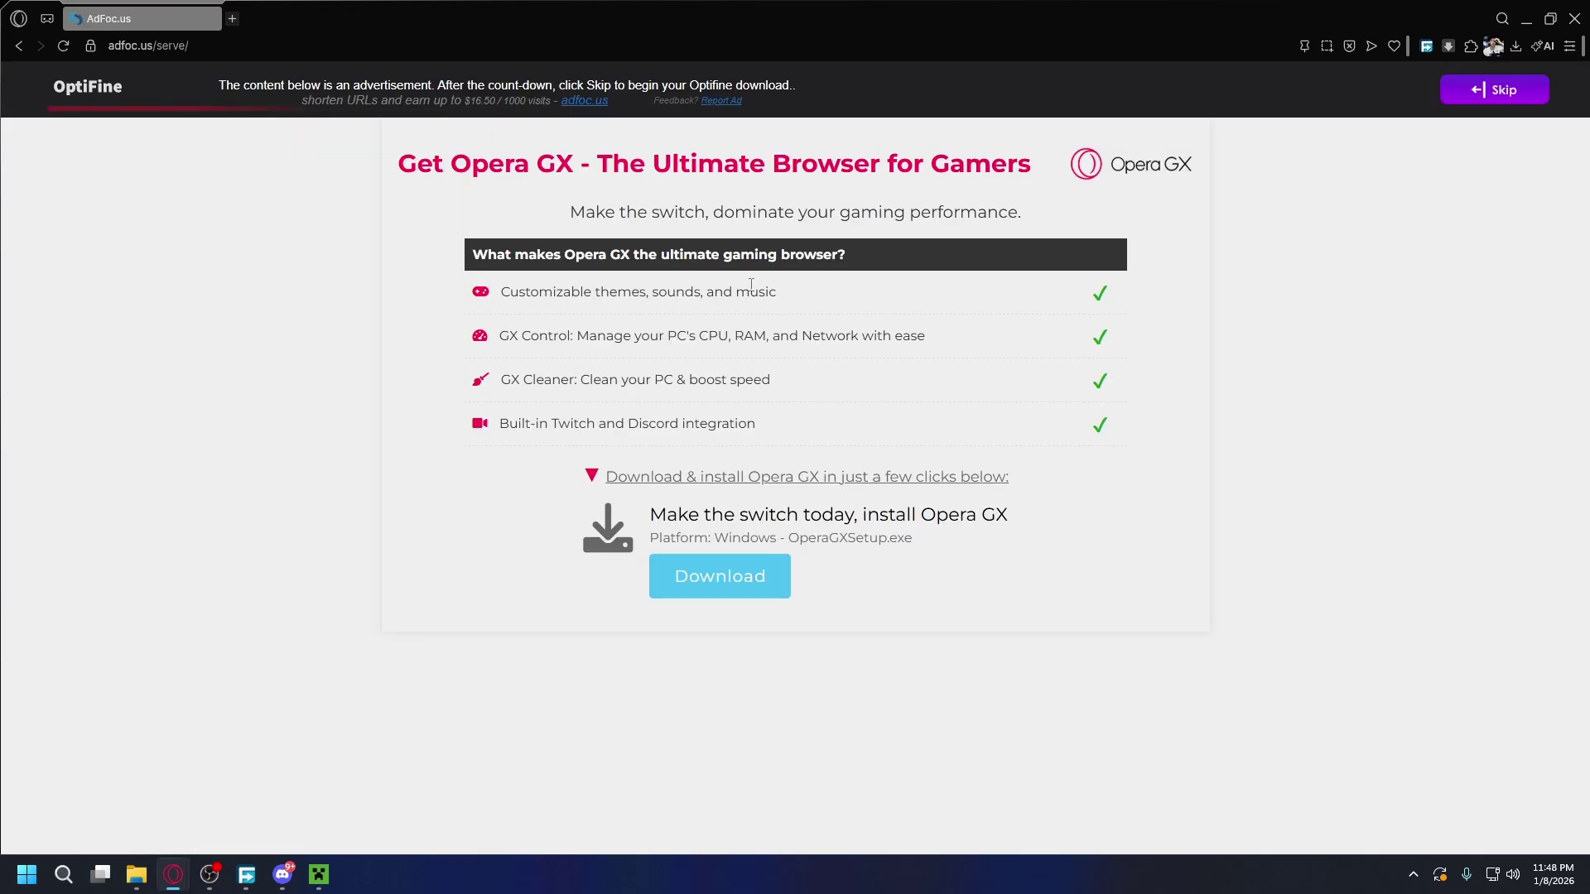
pyautogui.click(1473, 101)
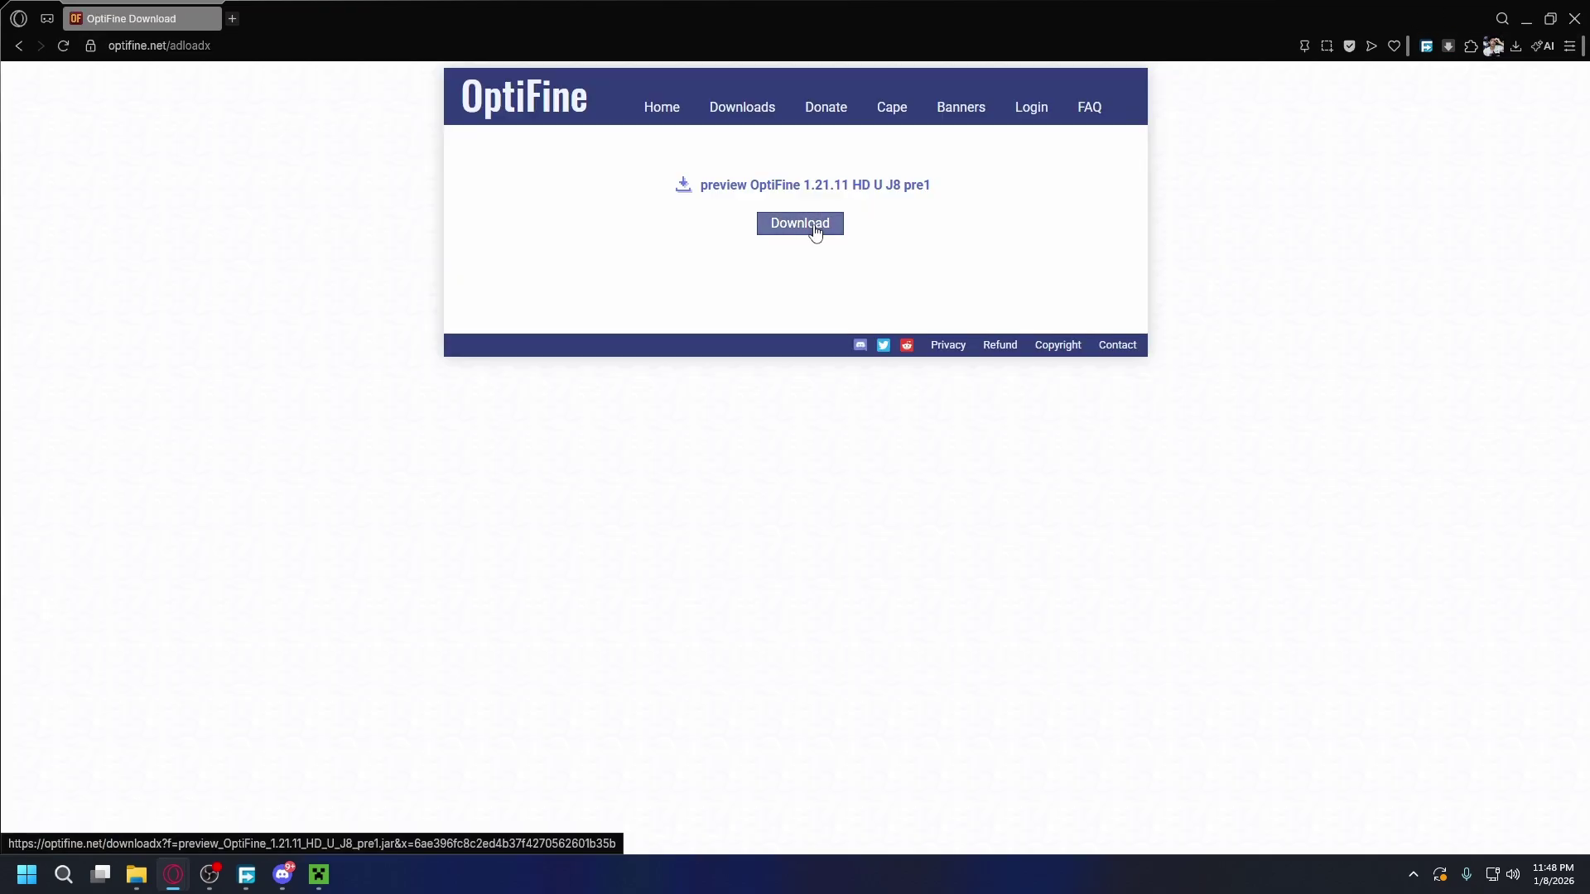
pyautogui.click(810, 221)
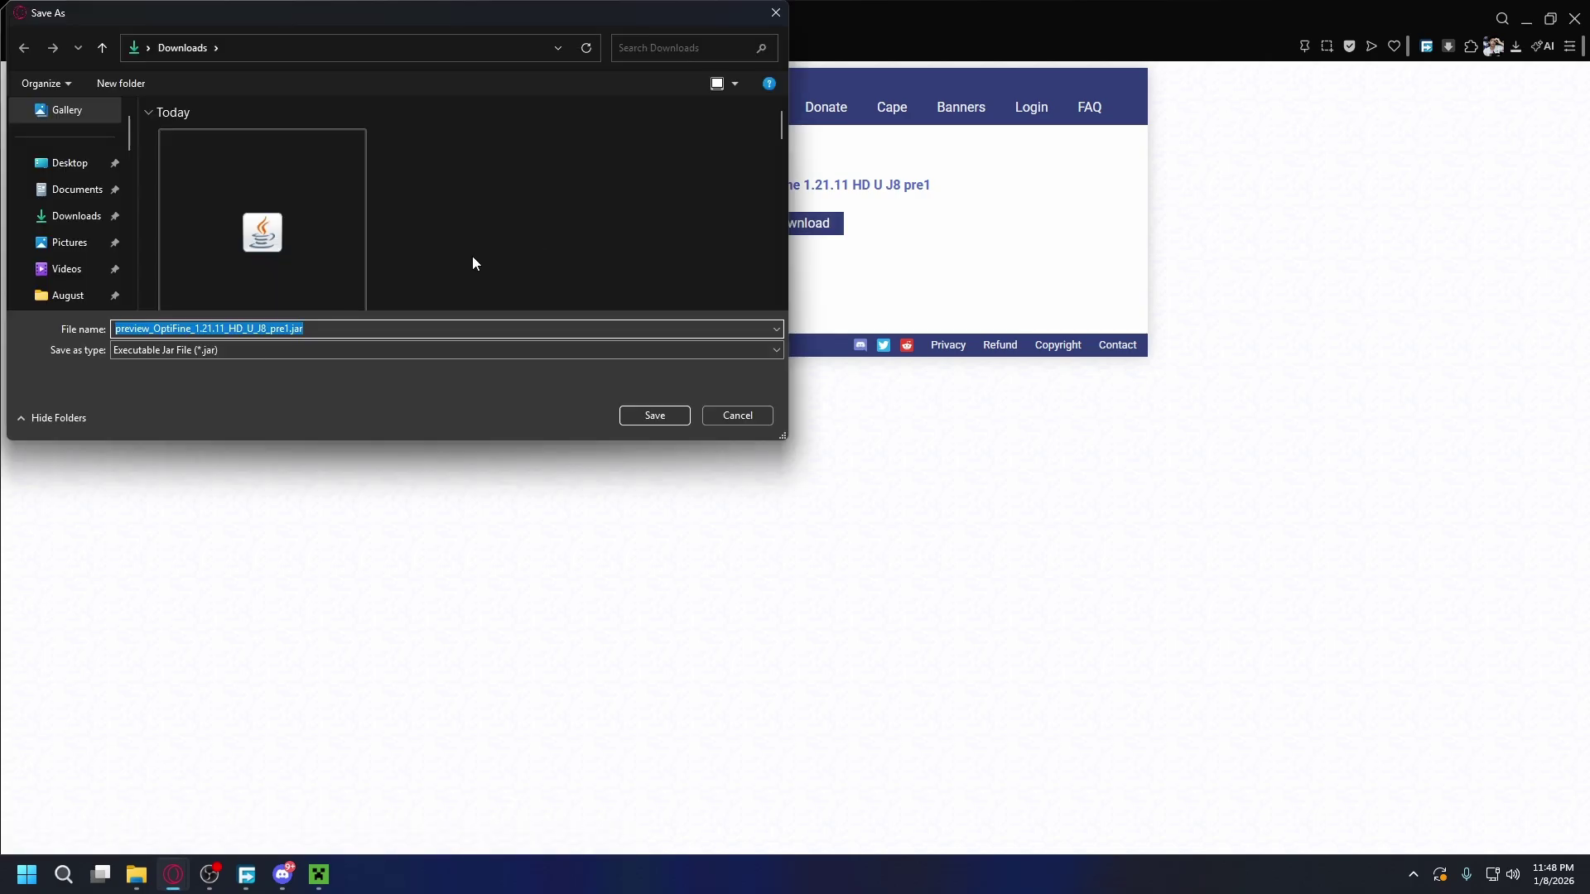
pyautogui.click(678, 420)
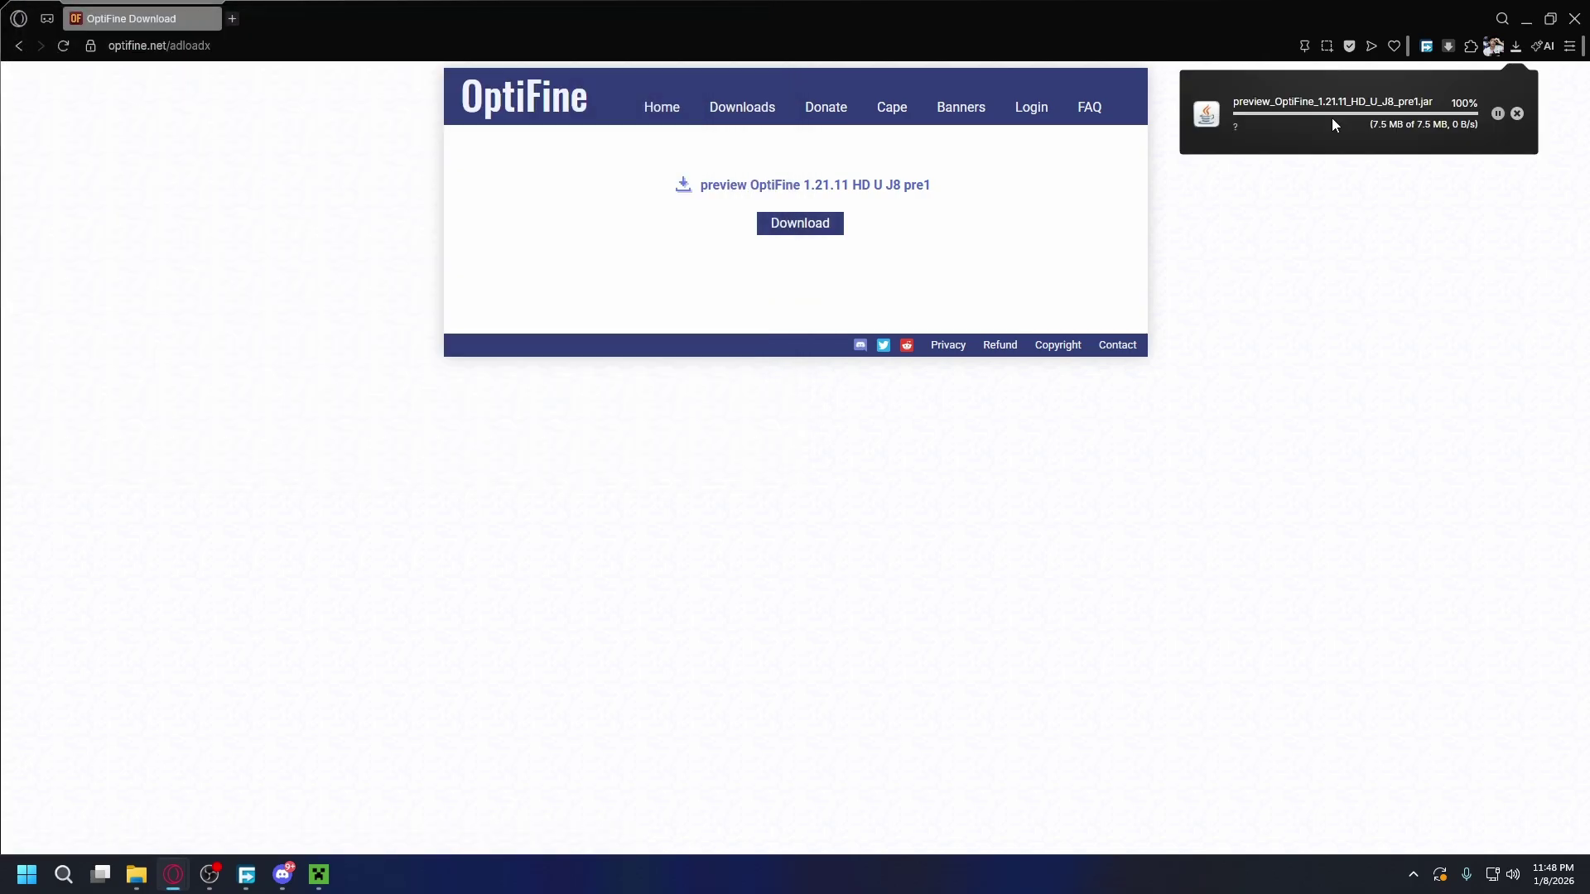
pyautogui.click(1352, 133)
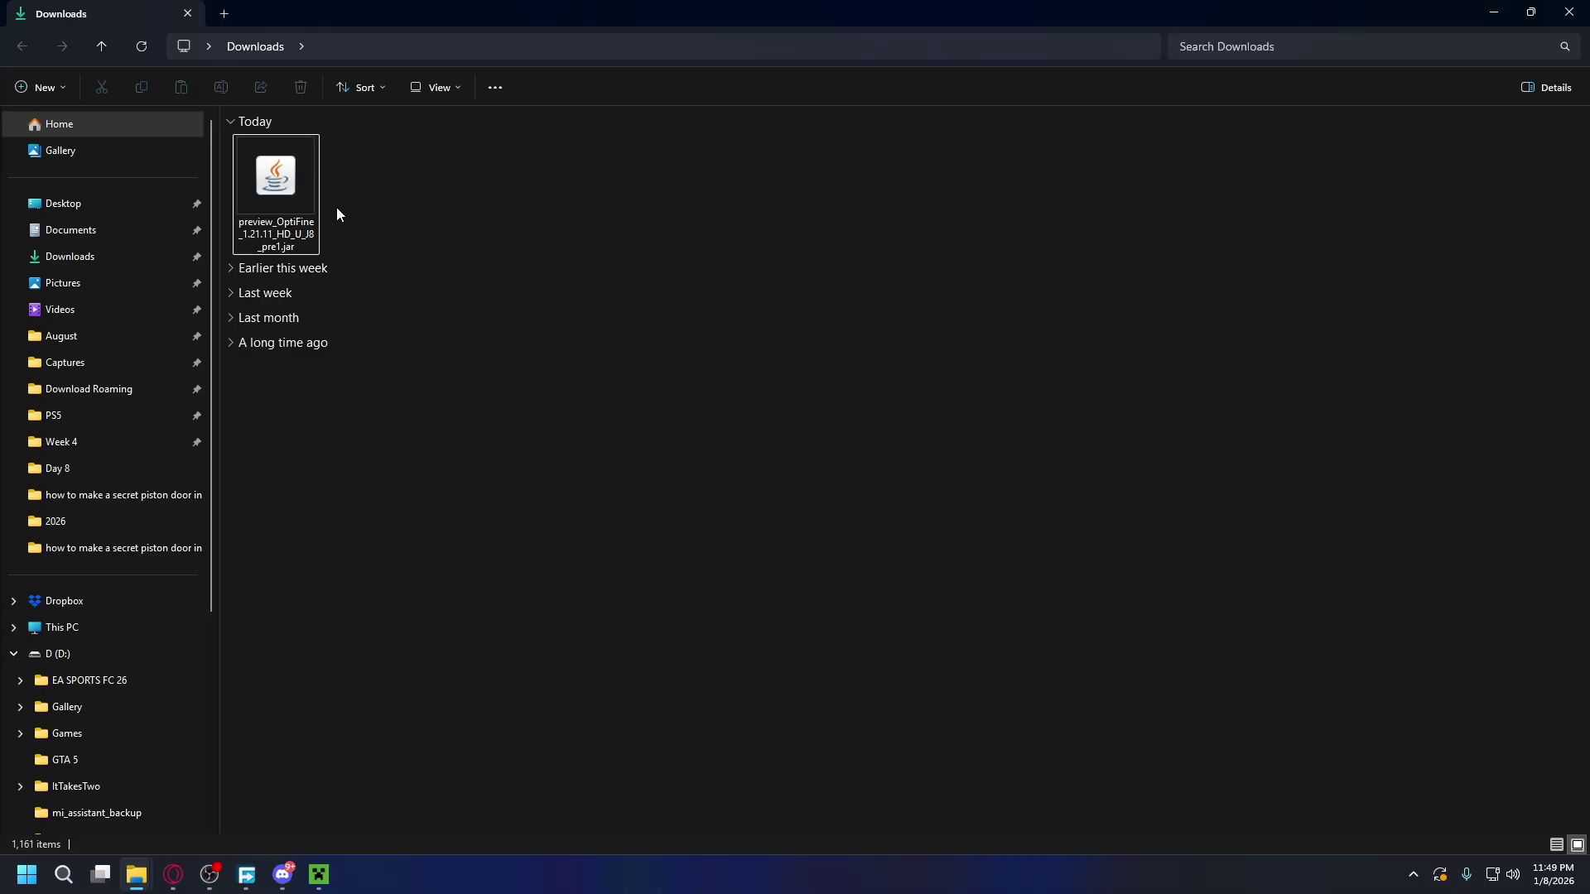
# Select the OptiFine jar, then reach java.com's Version 8 Update 471 desktop download page.
pyautogui.click(264, 197)
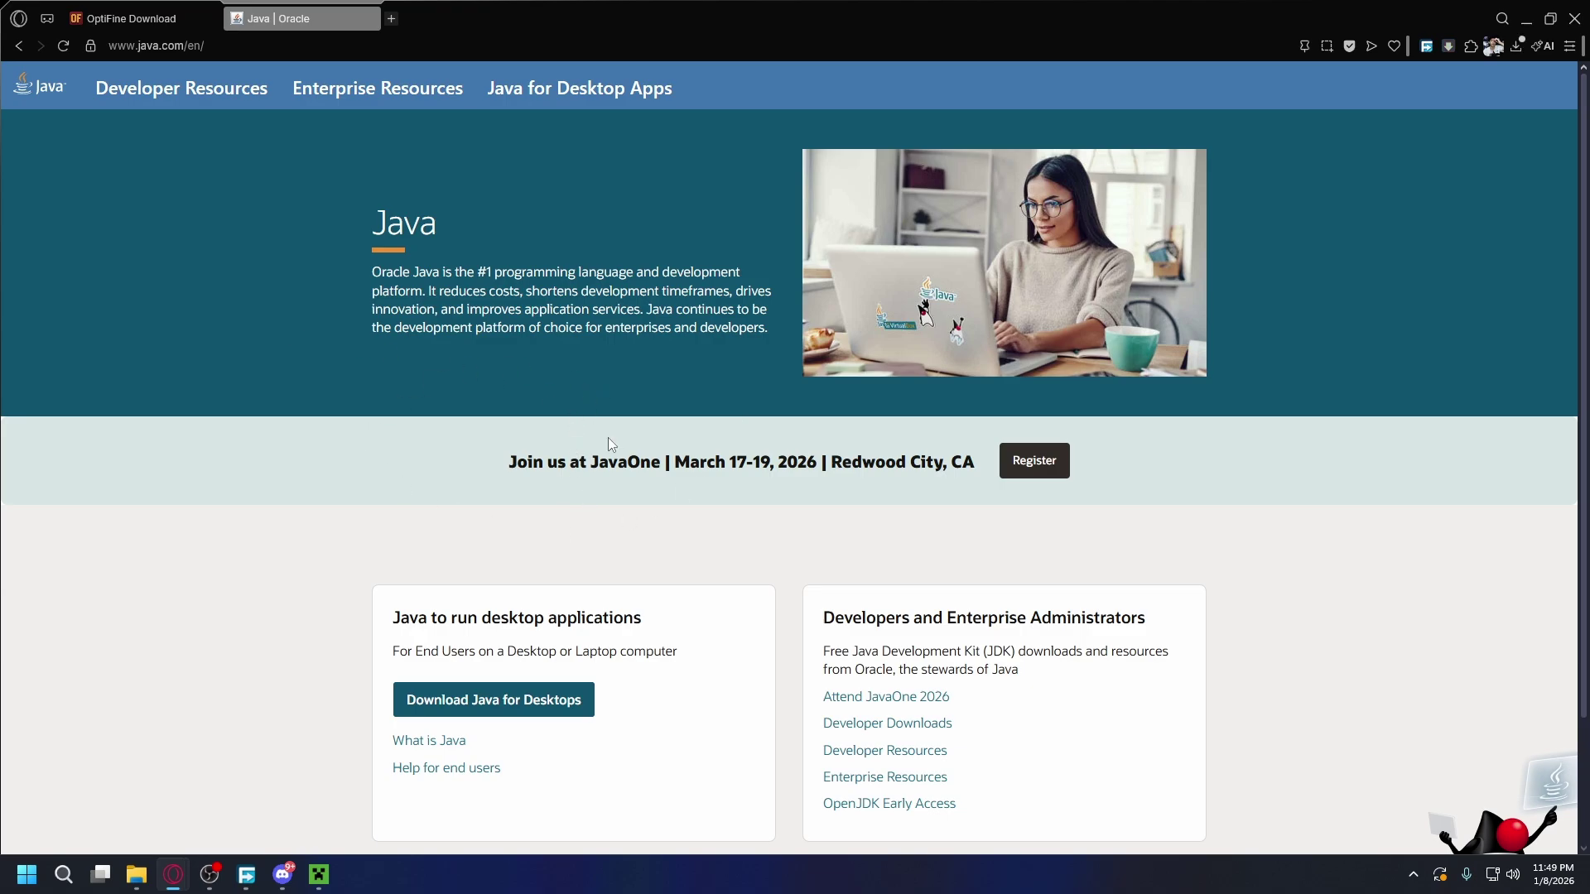
pyautogui.click(542, 714)
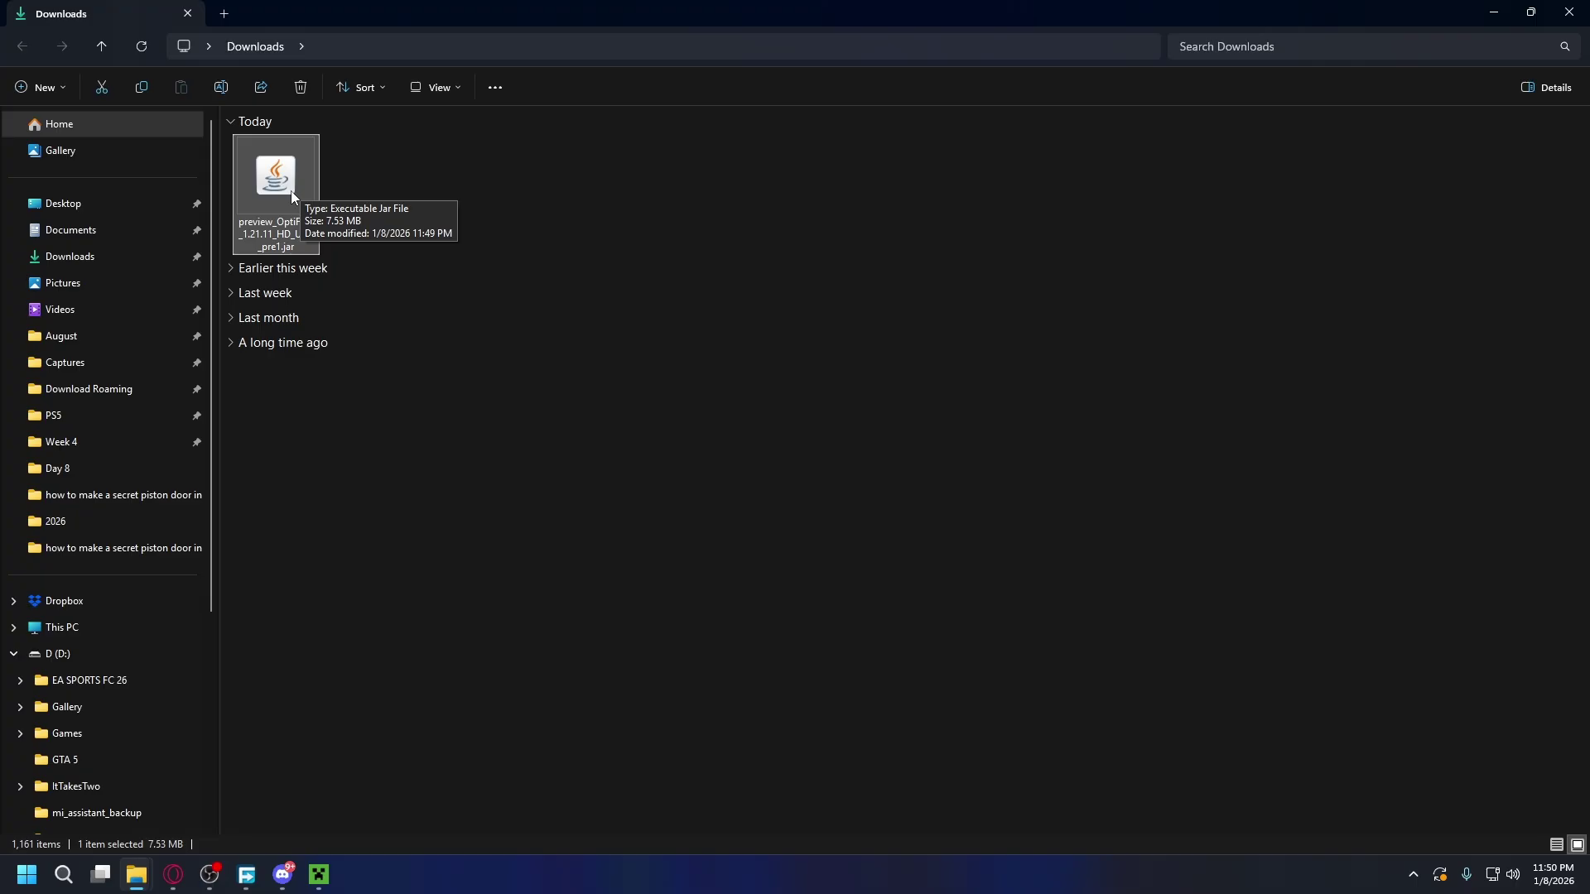
# Open the OptiFine jar with Java, set as the app to always use.
pyautogui.rightClick(291, 190)
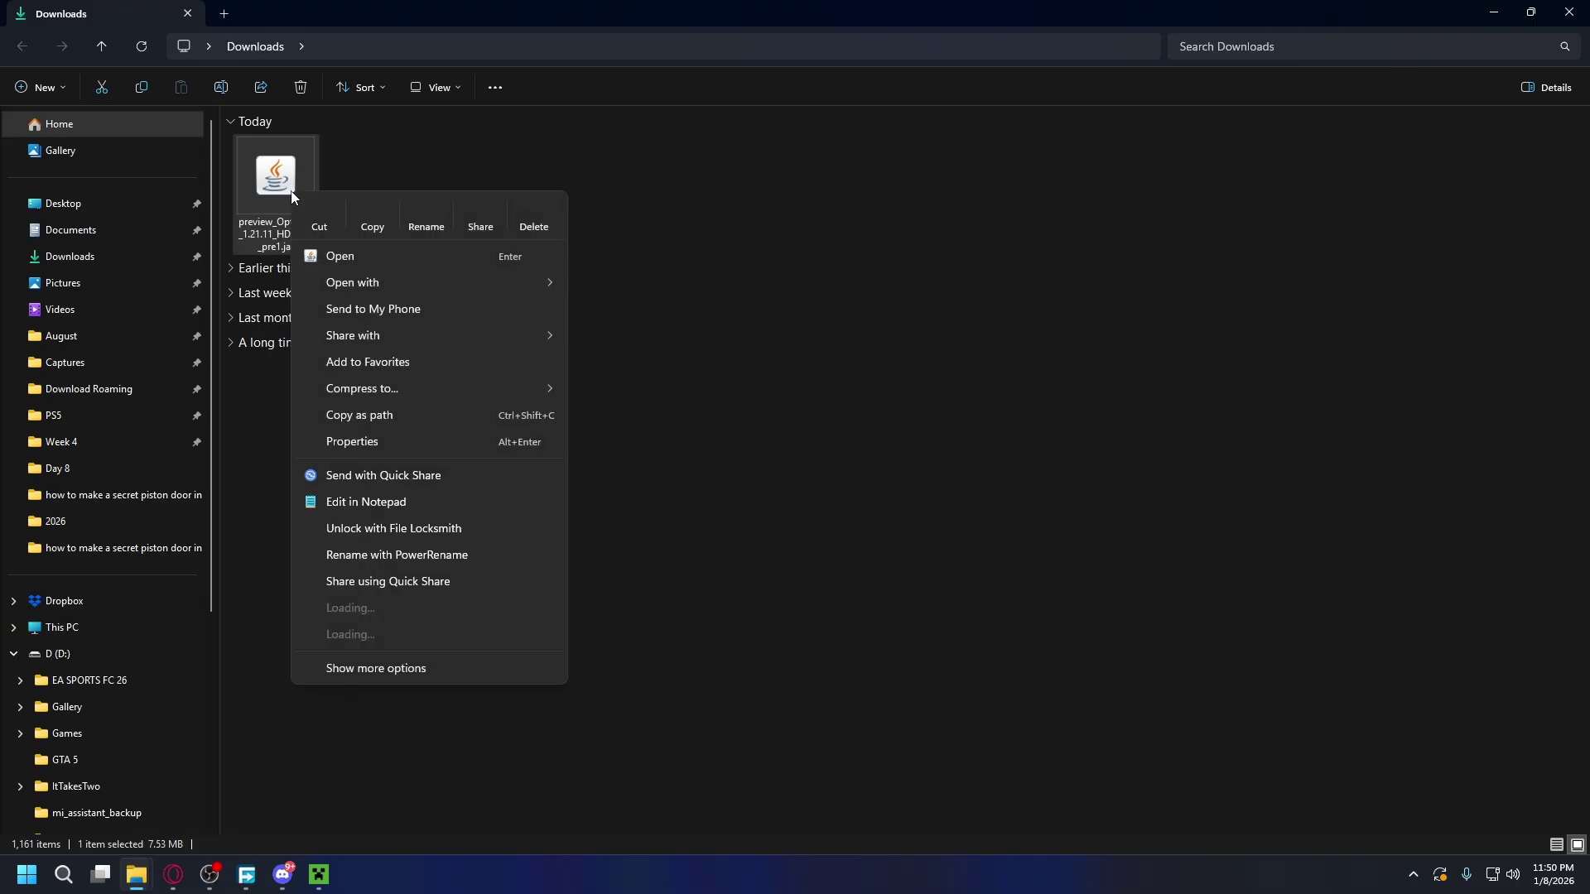
pyautogui.moveTo(427, 286)
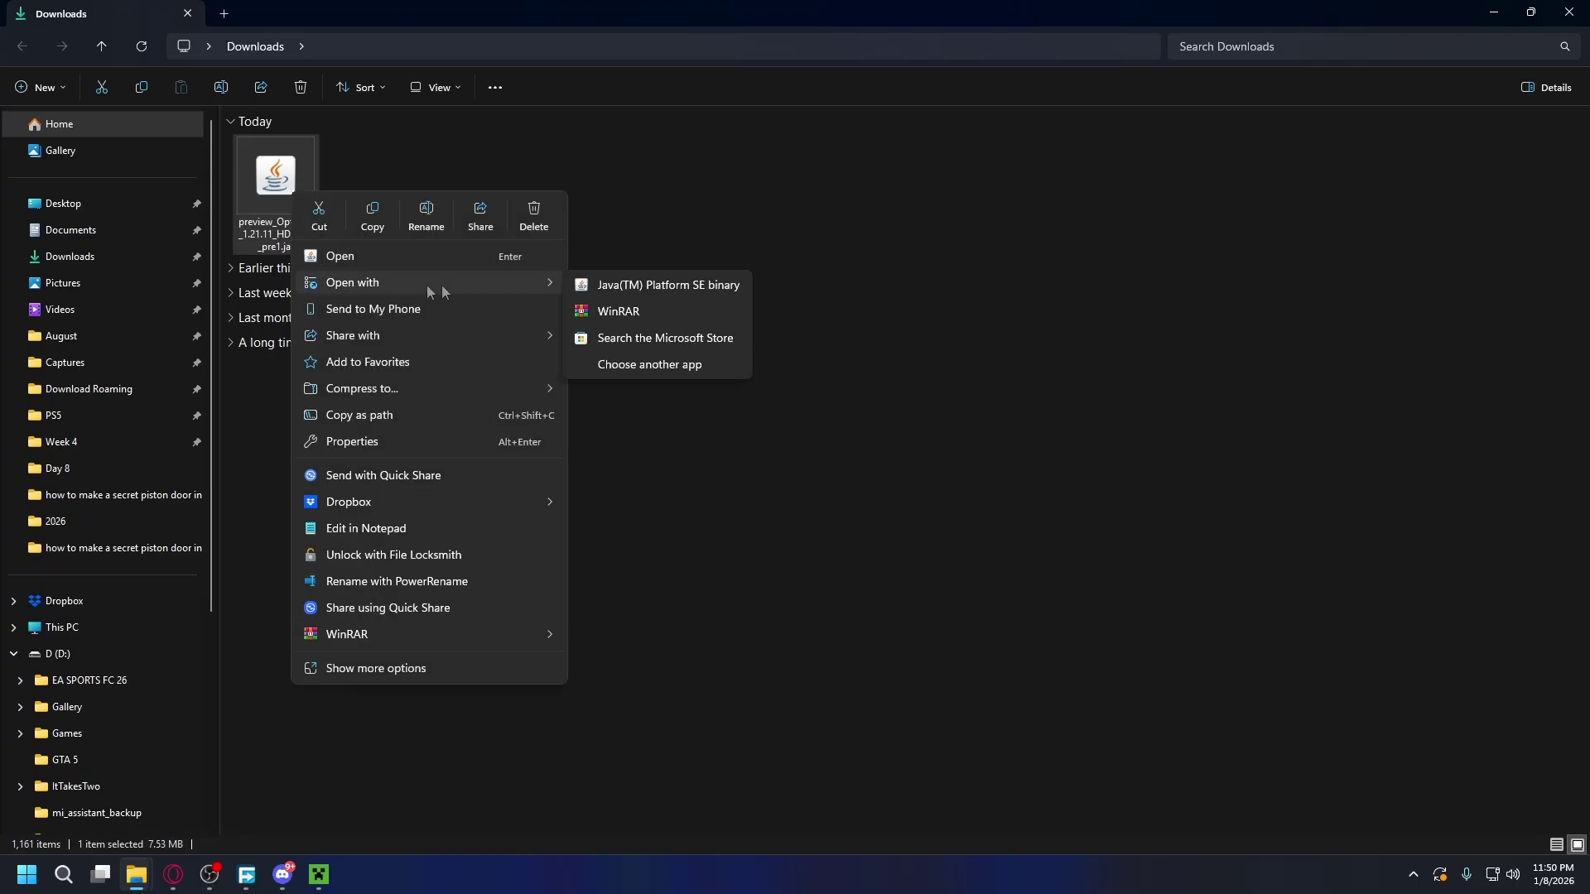
pyautogui.click(647, 365)
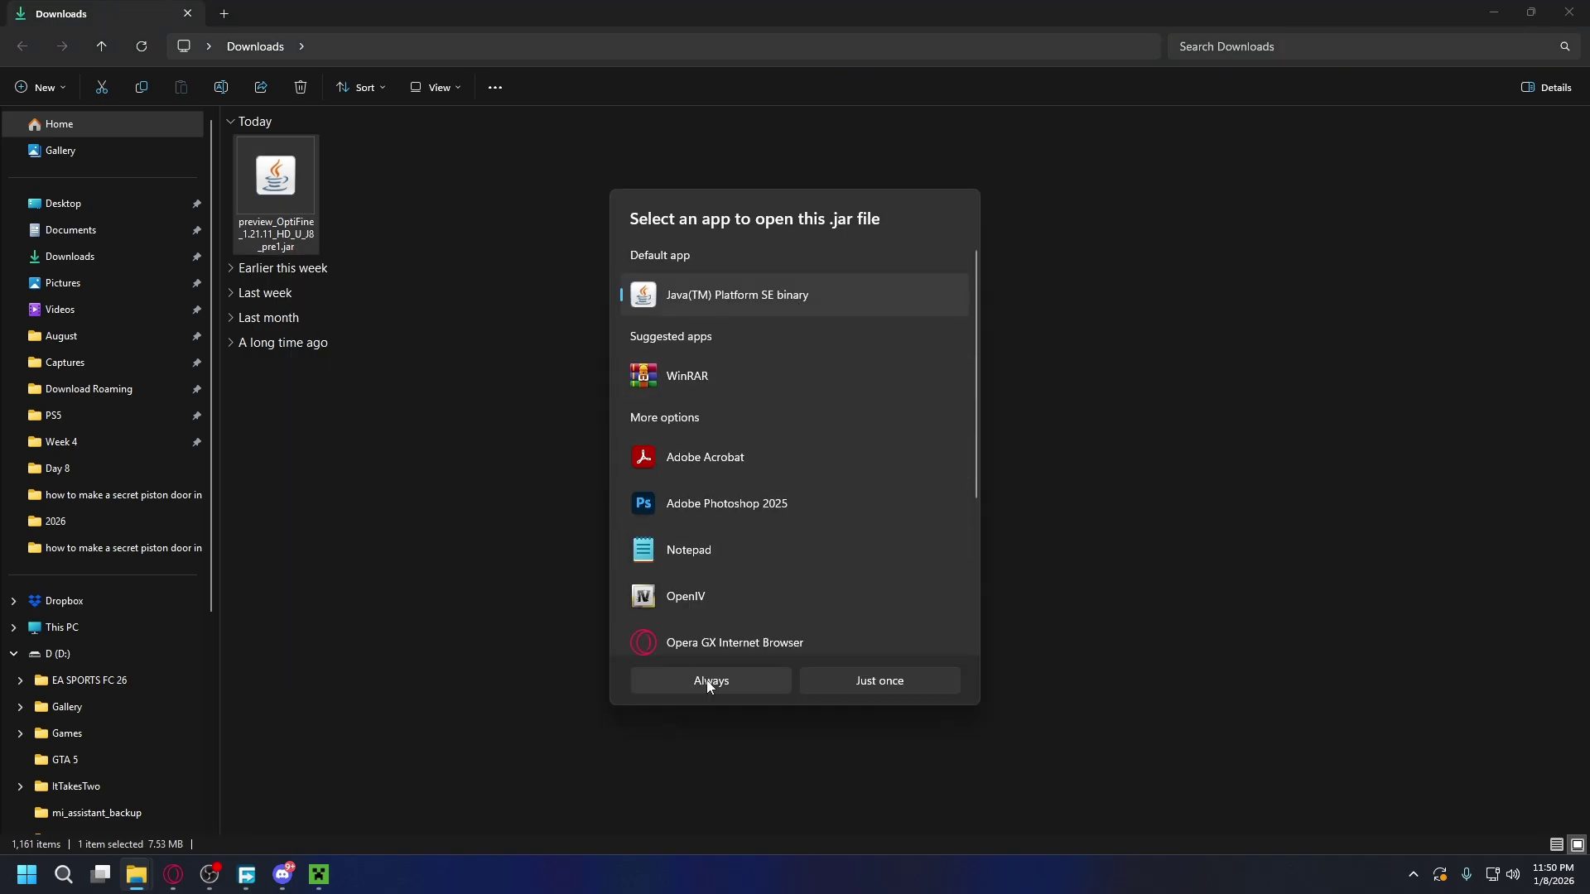
pyautogui.click(714, 684)
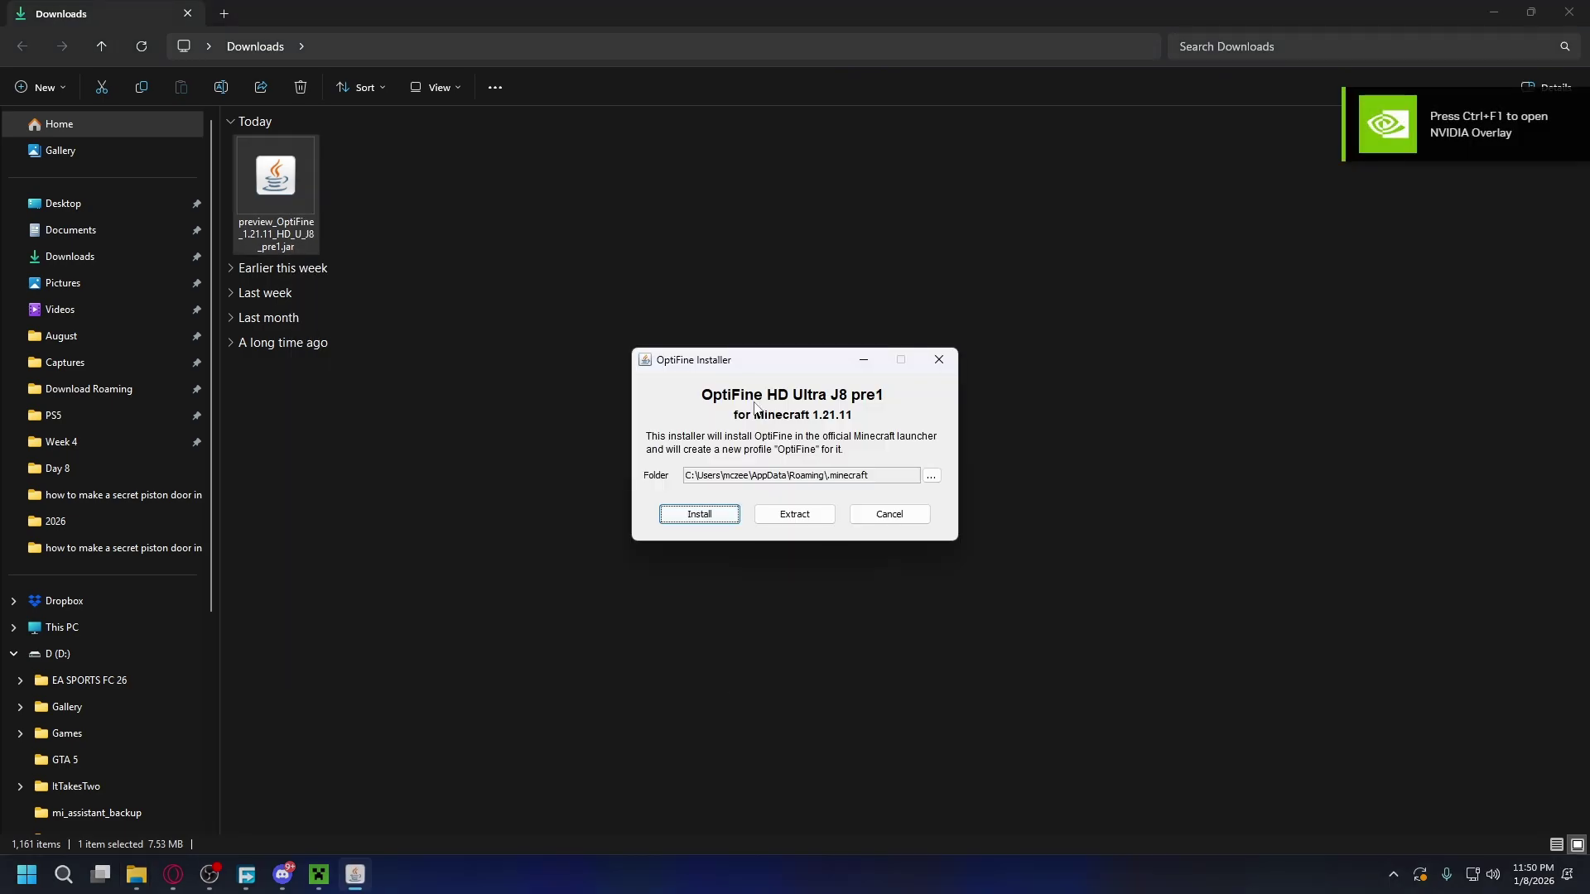
# Close the Minecraft Launcher, install OptiFine, and confirm the success message.
pyautogui.click(327, 876)
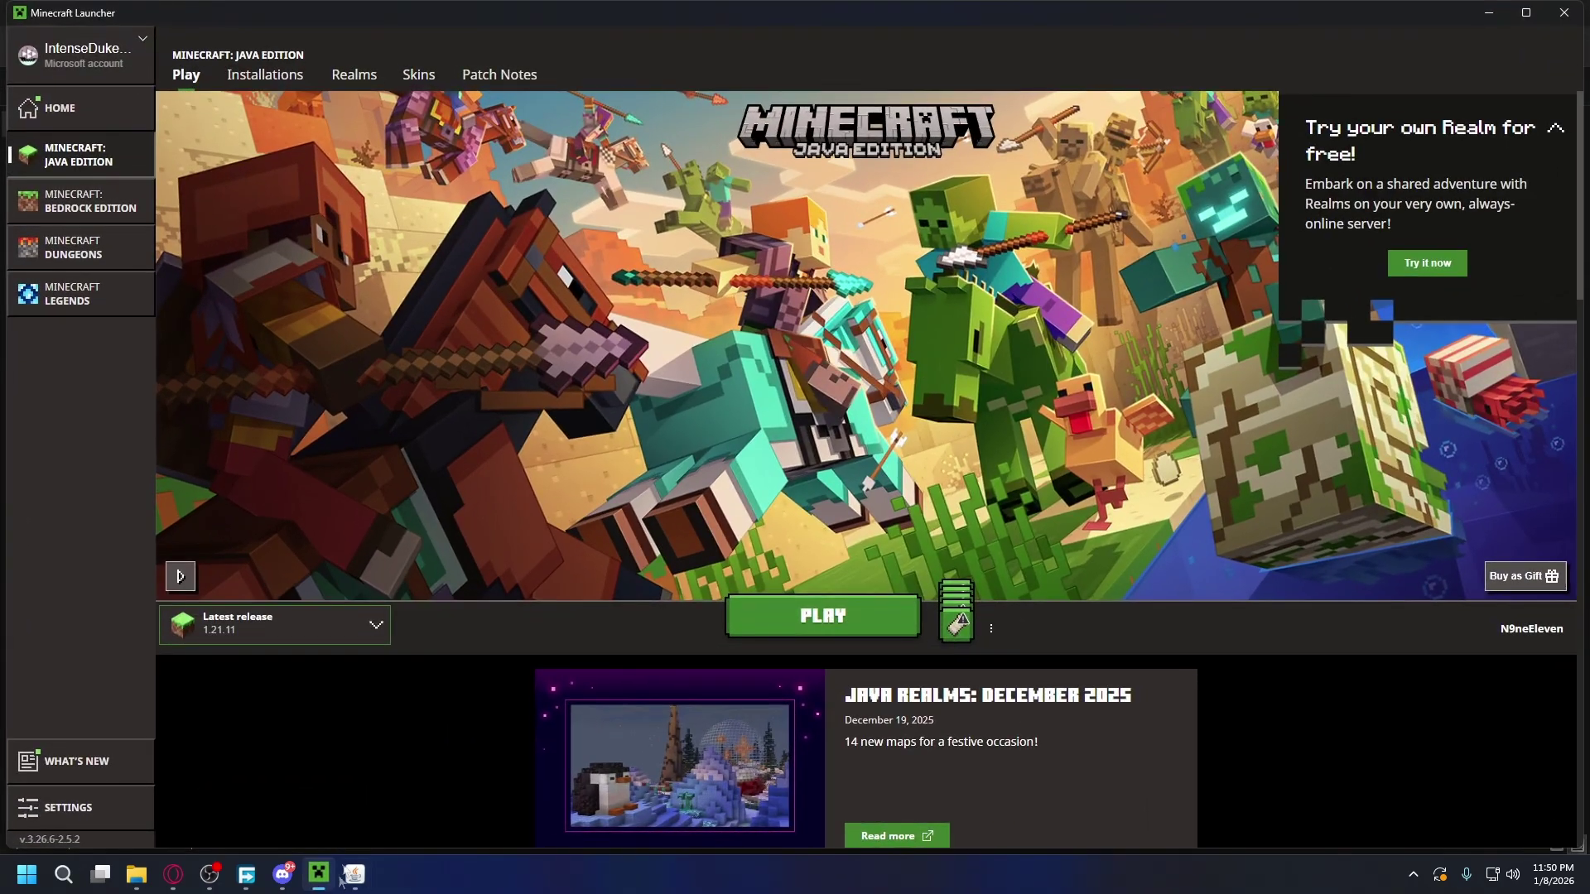
pyautogui.click(1557, 22)
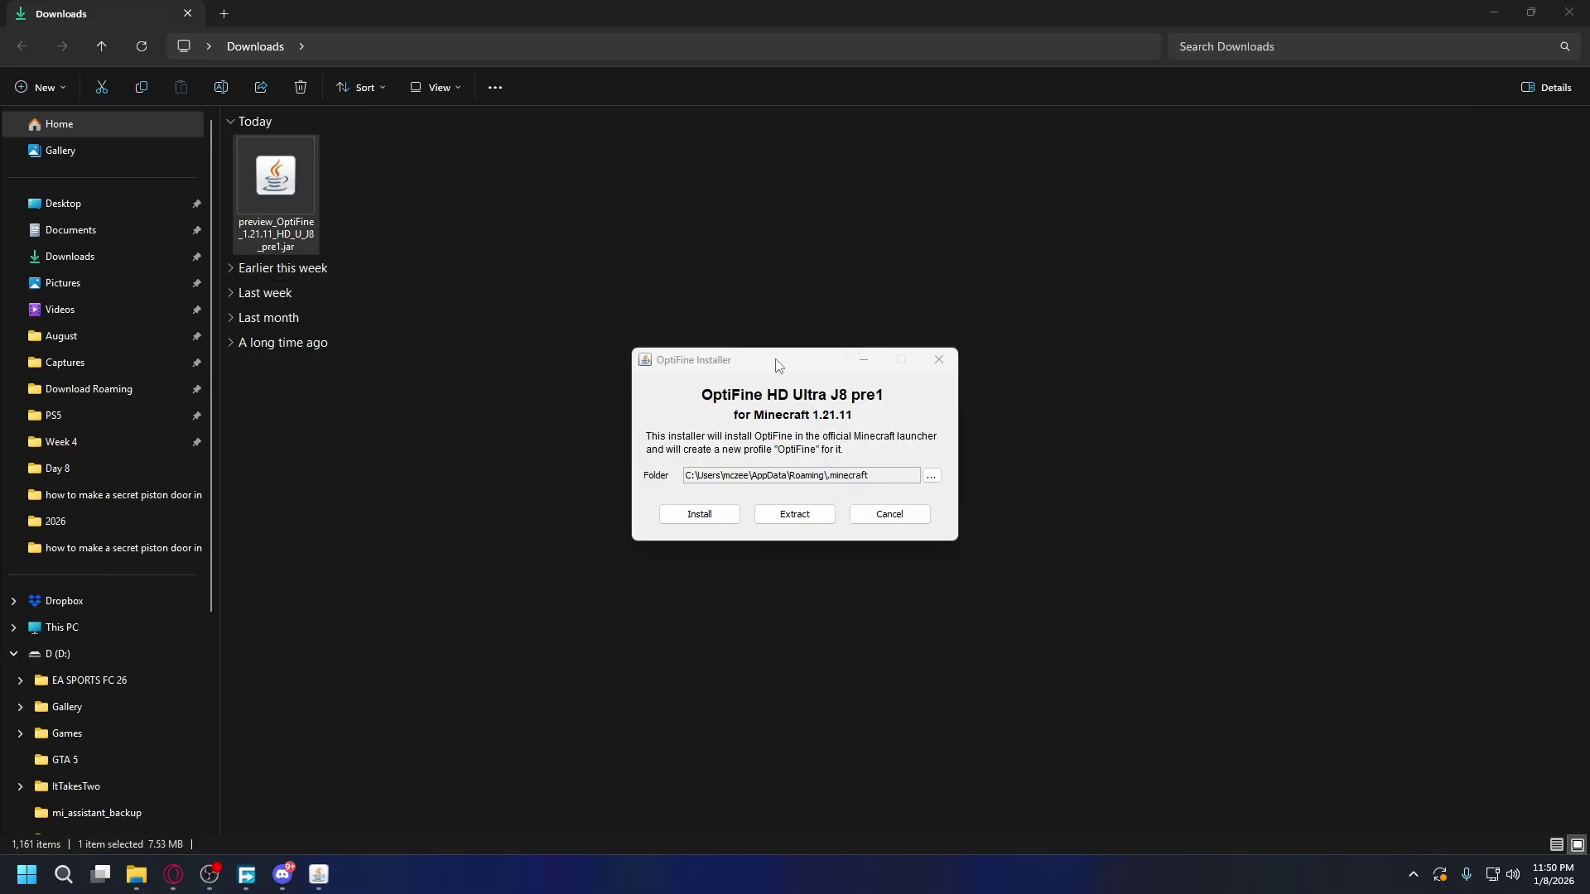
pyautogui.click(703, 515)
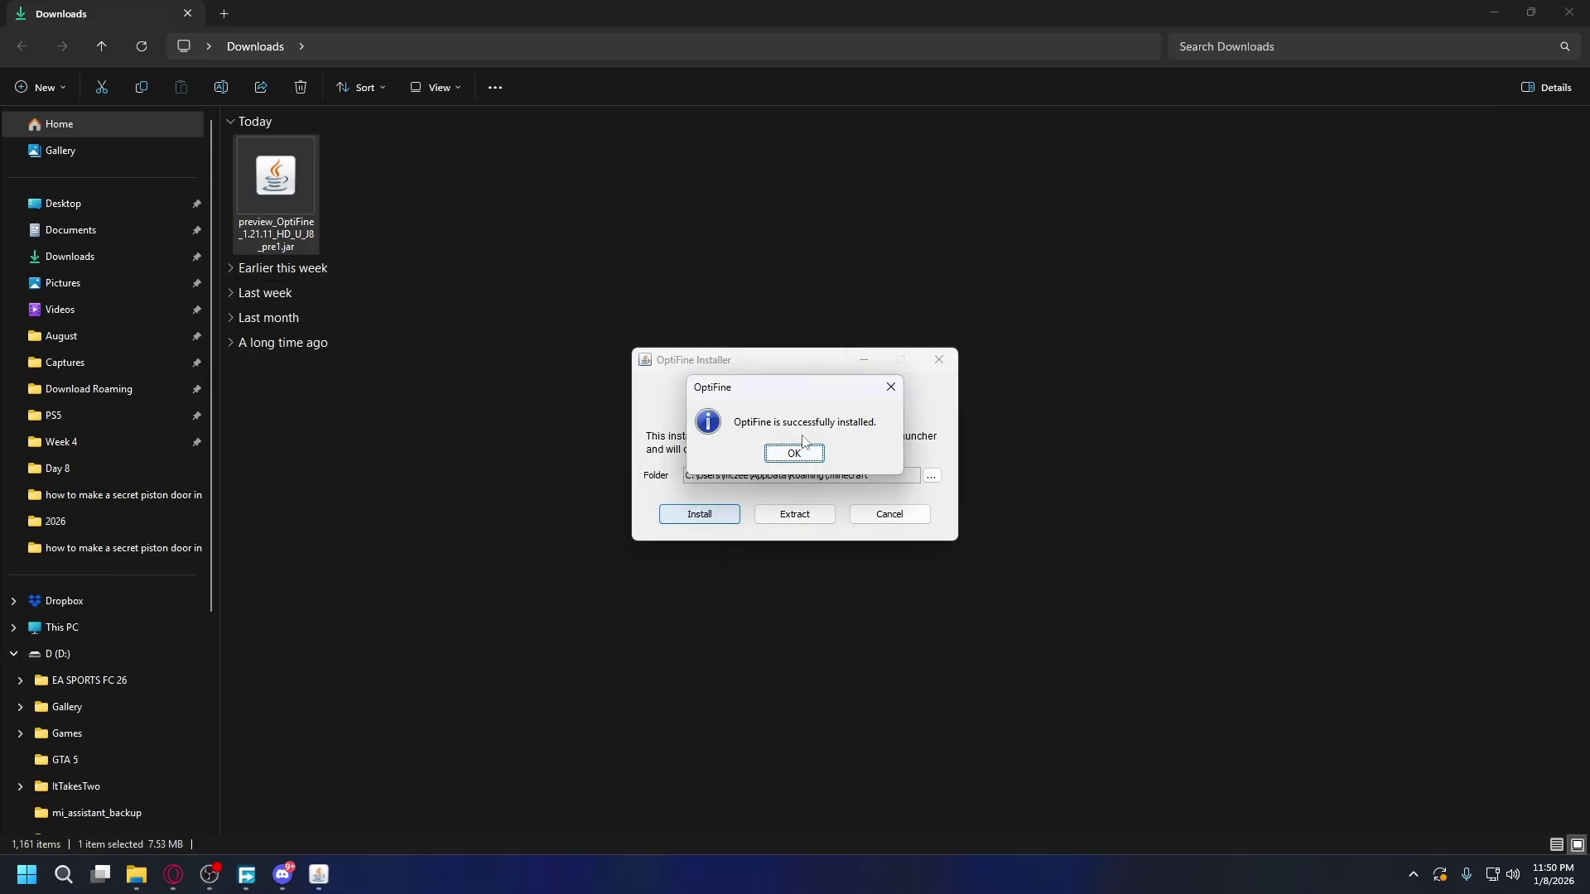
pyautogui.click(791, 453)
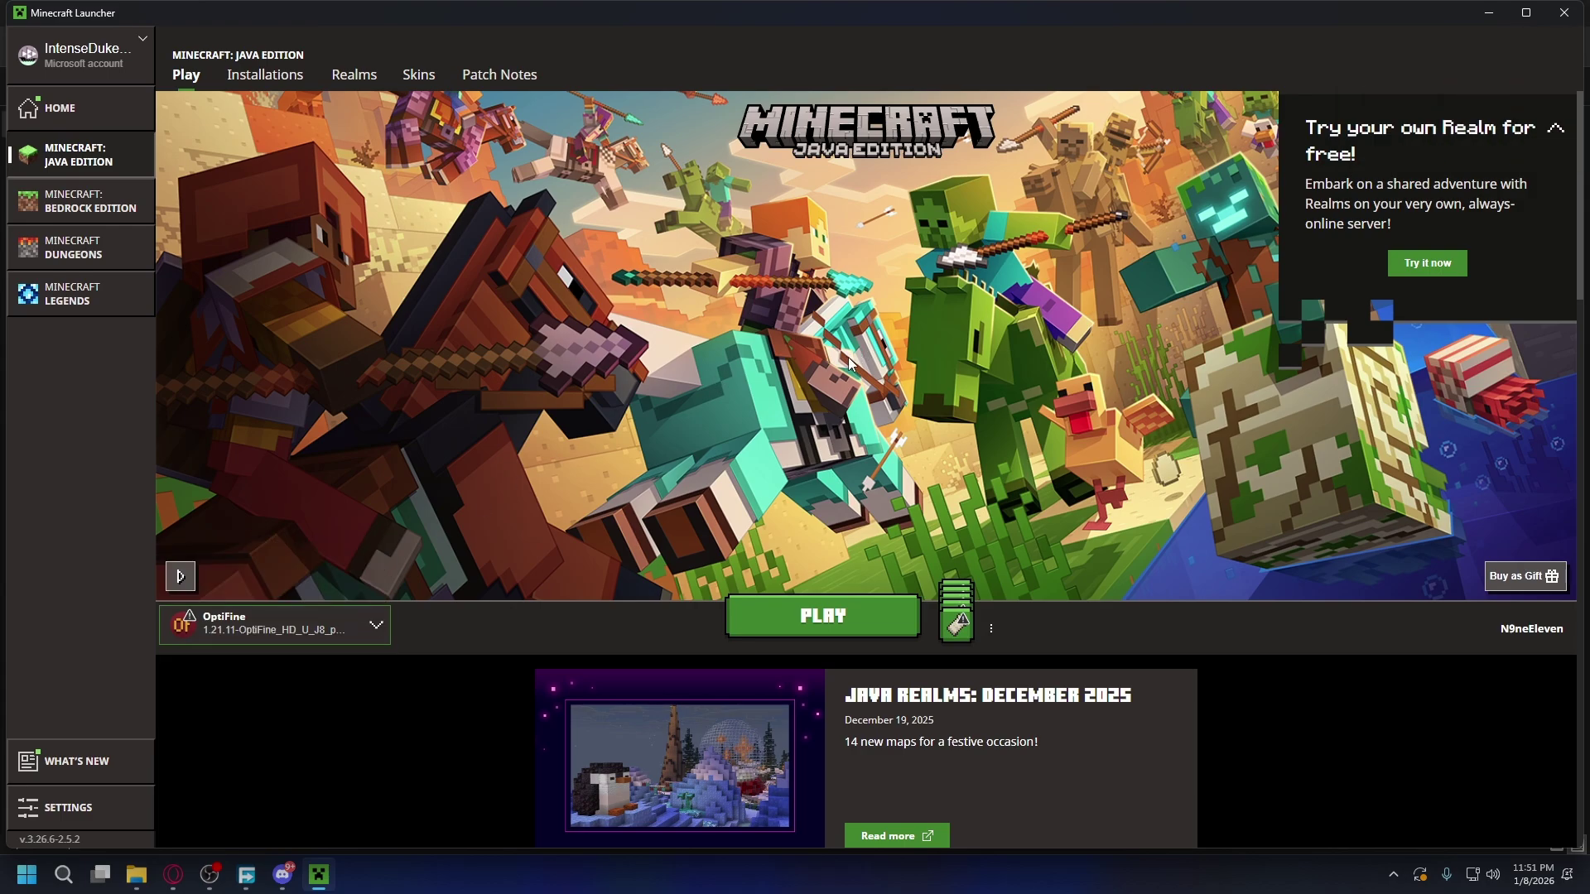
# Open the OptiFine installation's game folder from the launcher's Installations list.
pyautogui.click(284, 642)
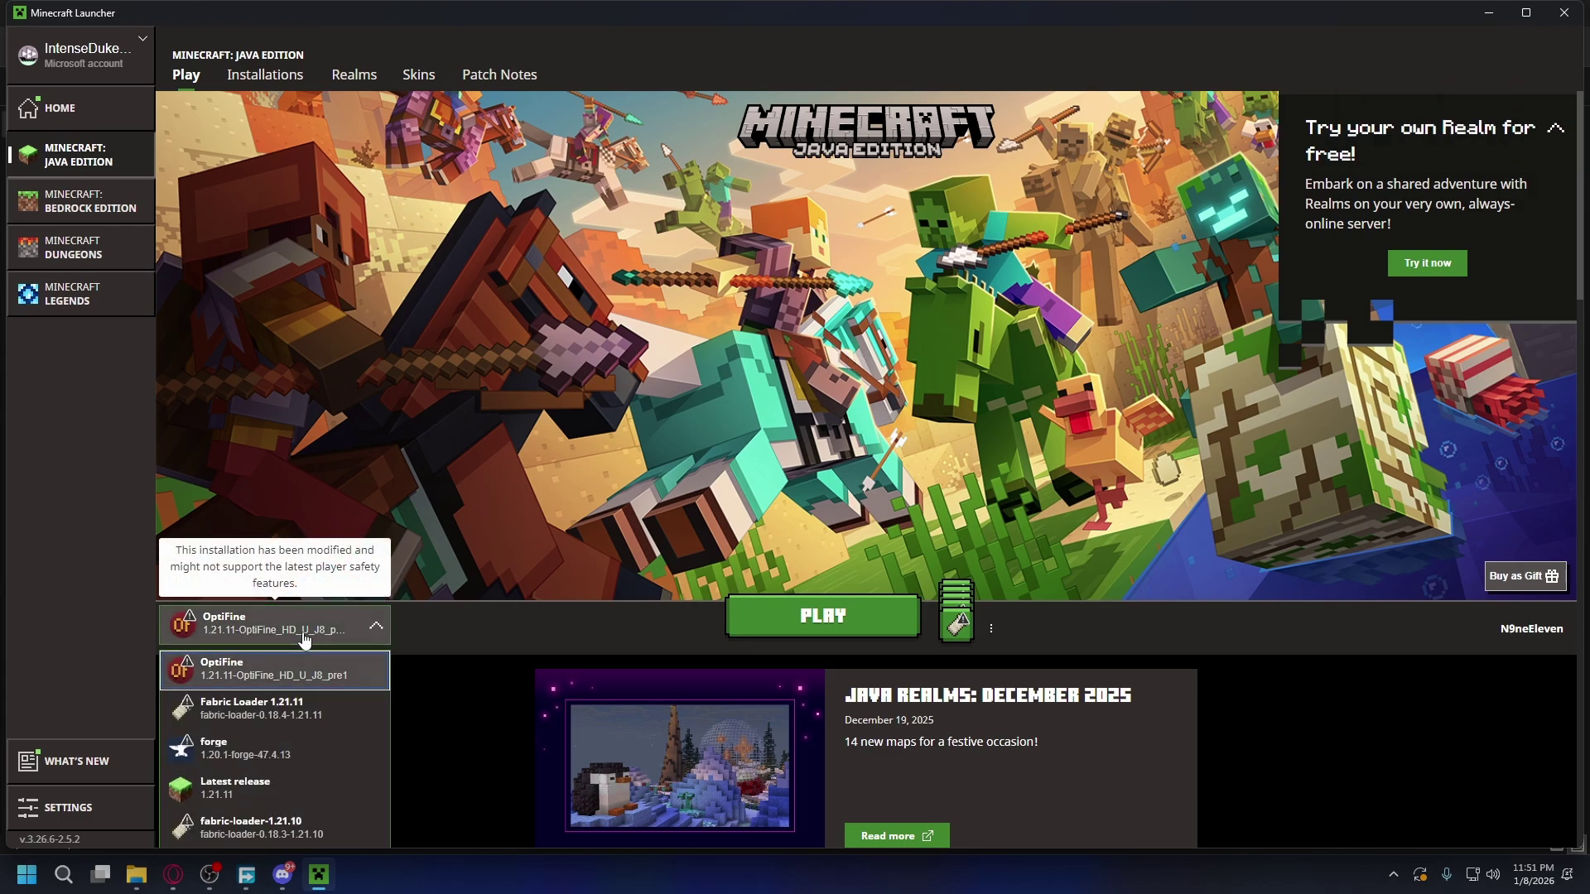
pyautogui.click(249, 680)
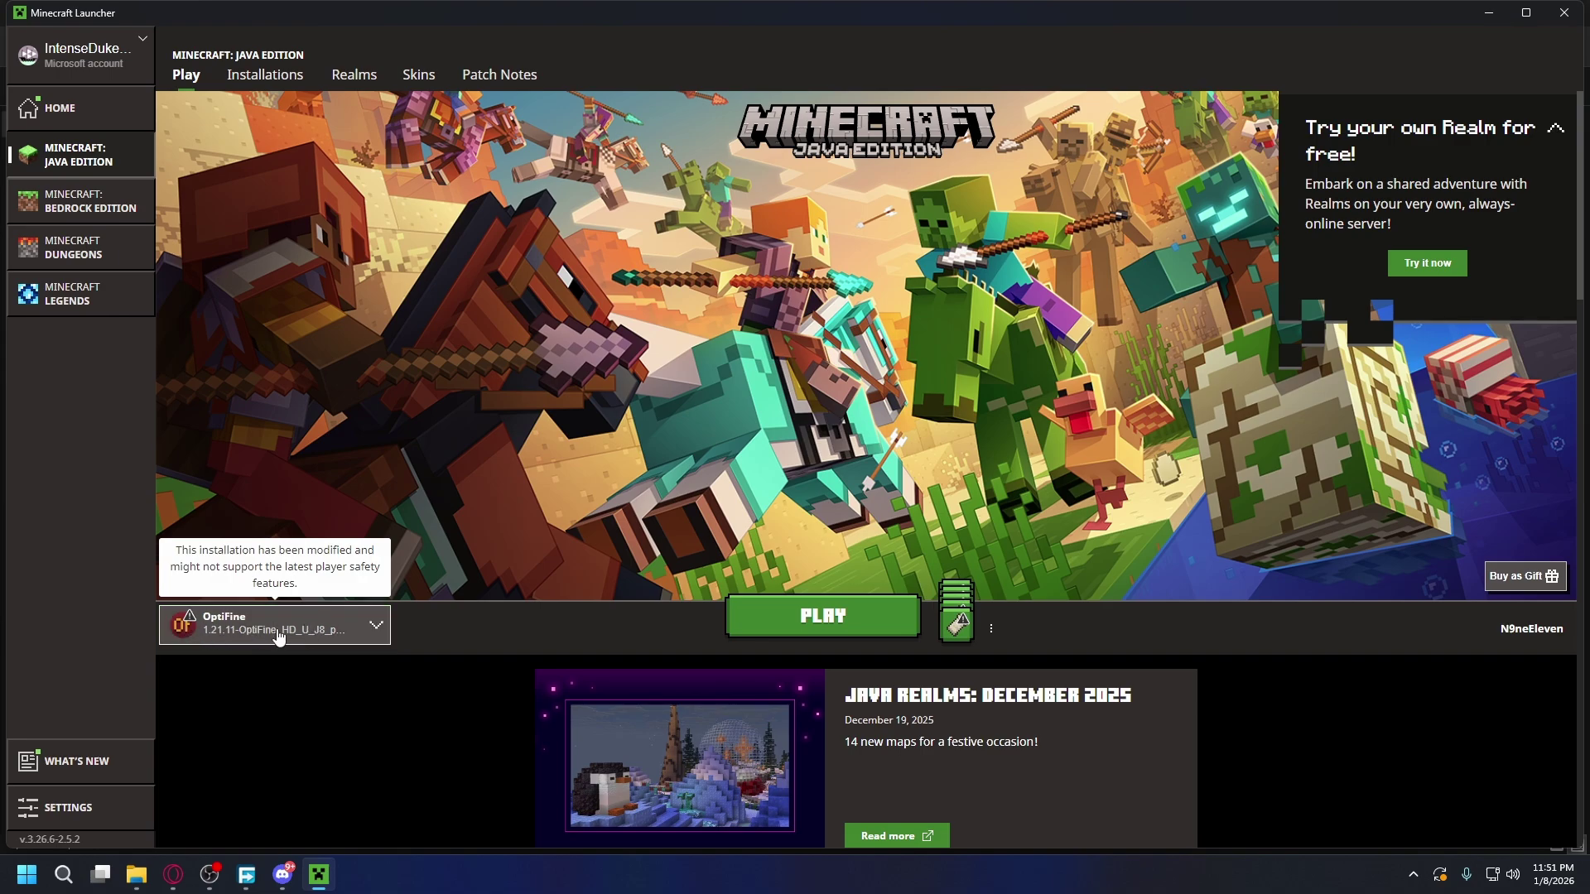
pyautogui.click(267, 77)
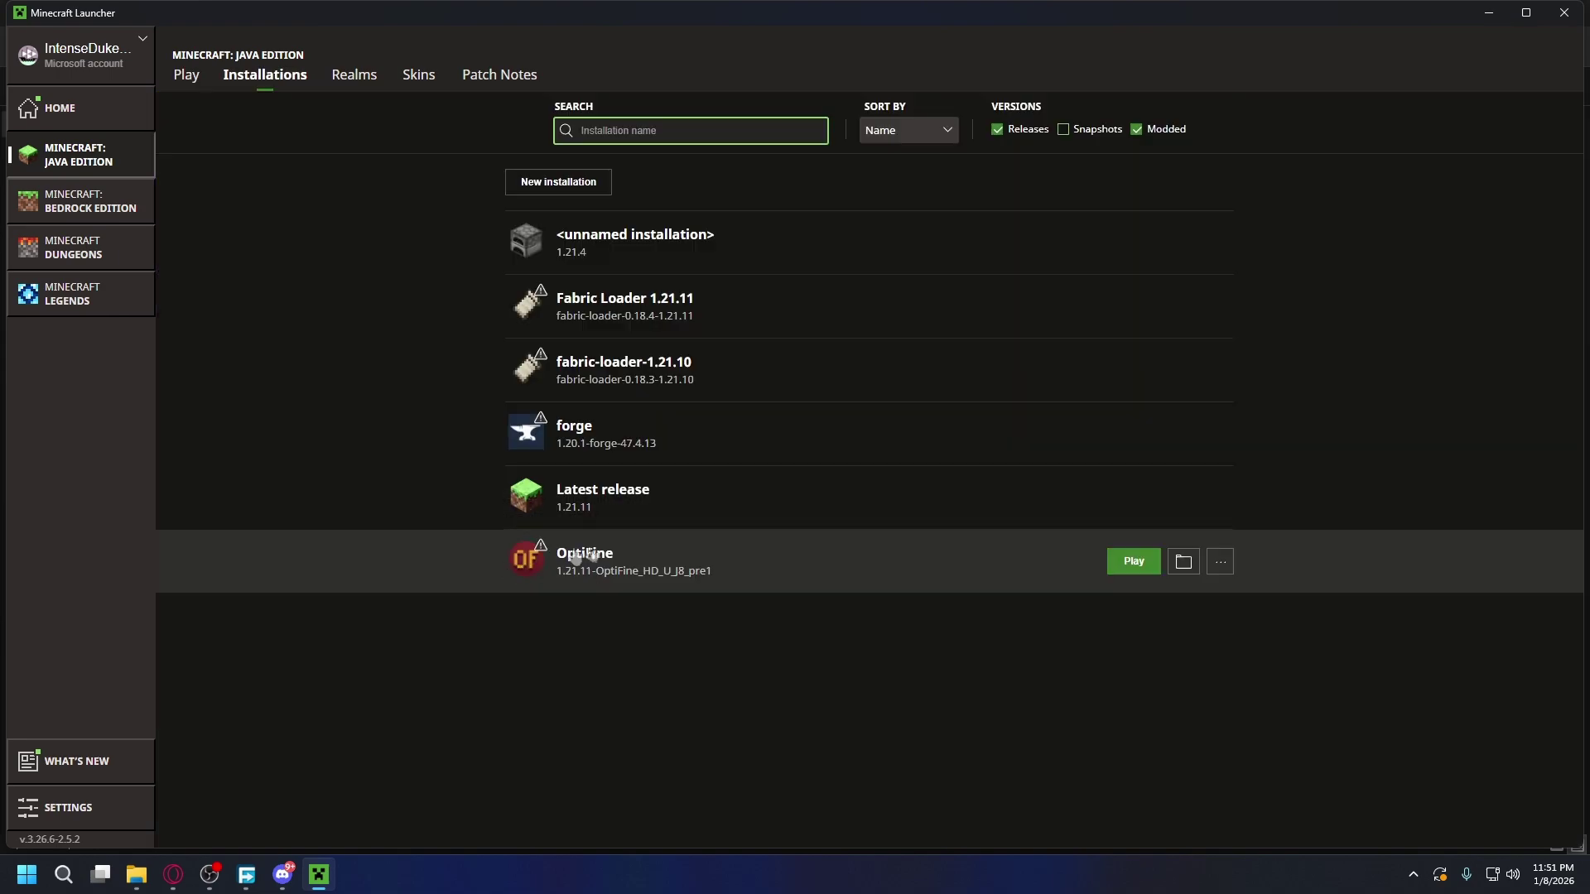
pyautogui.click(1185, 566)
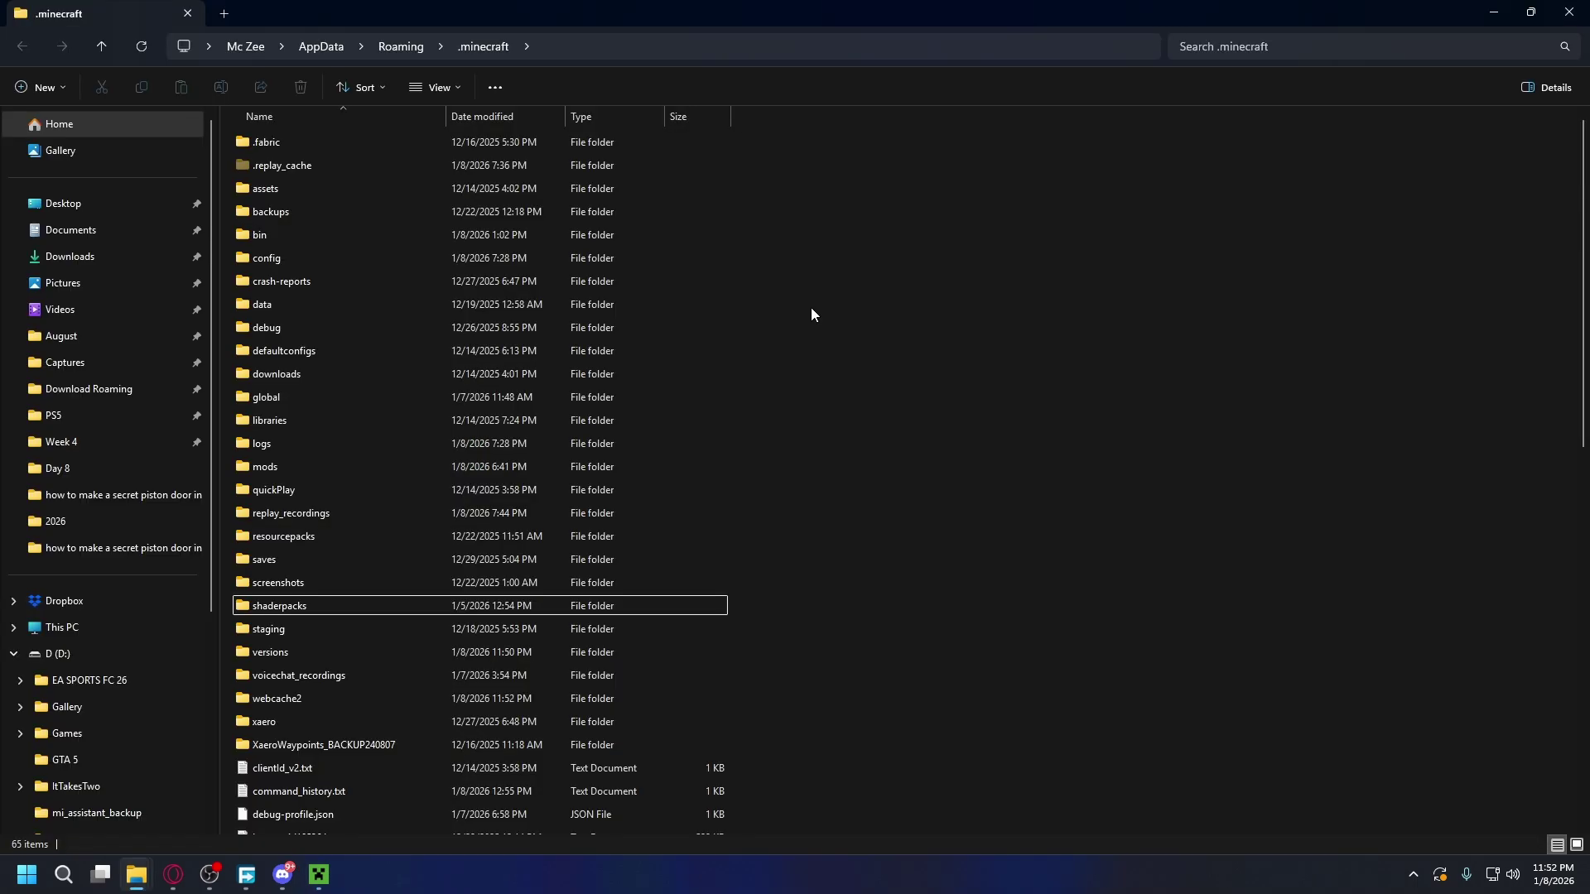
# Open the empty shaderpacks folder, then return to the CurseForge page in the browser.
pyautogui.click(308, 605)
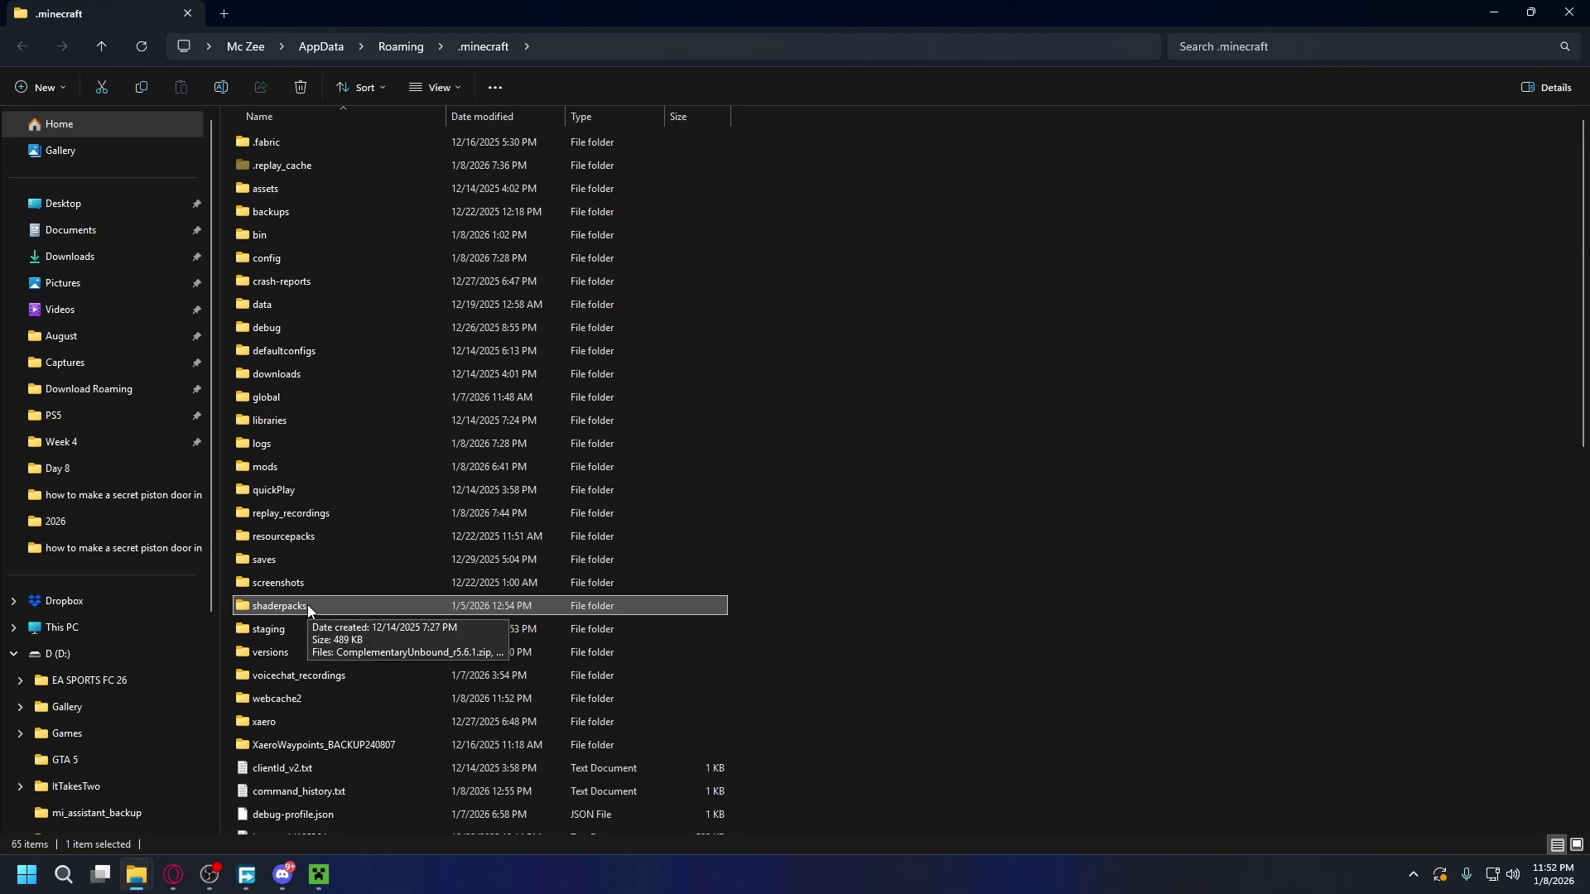
pyautogui.doubleClick(307, 604)
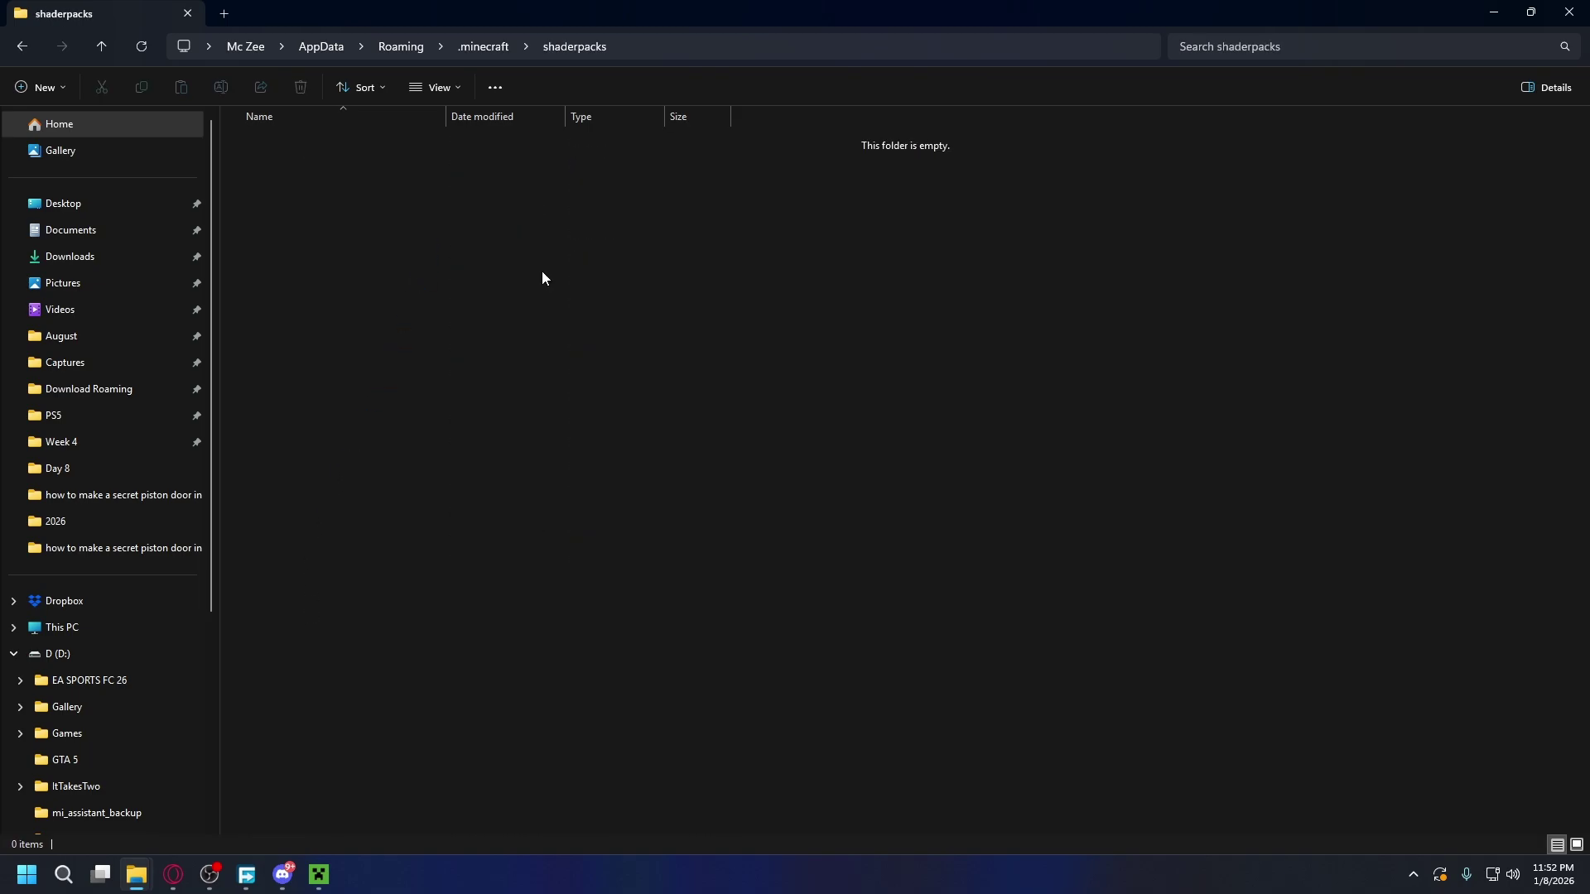
pyautogui.hotkey('alt', 'Tab')
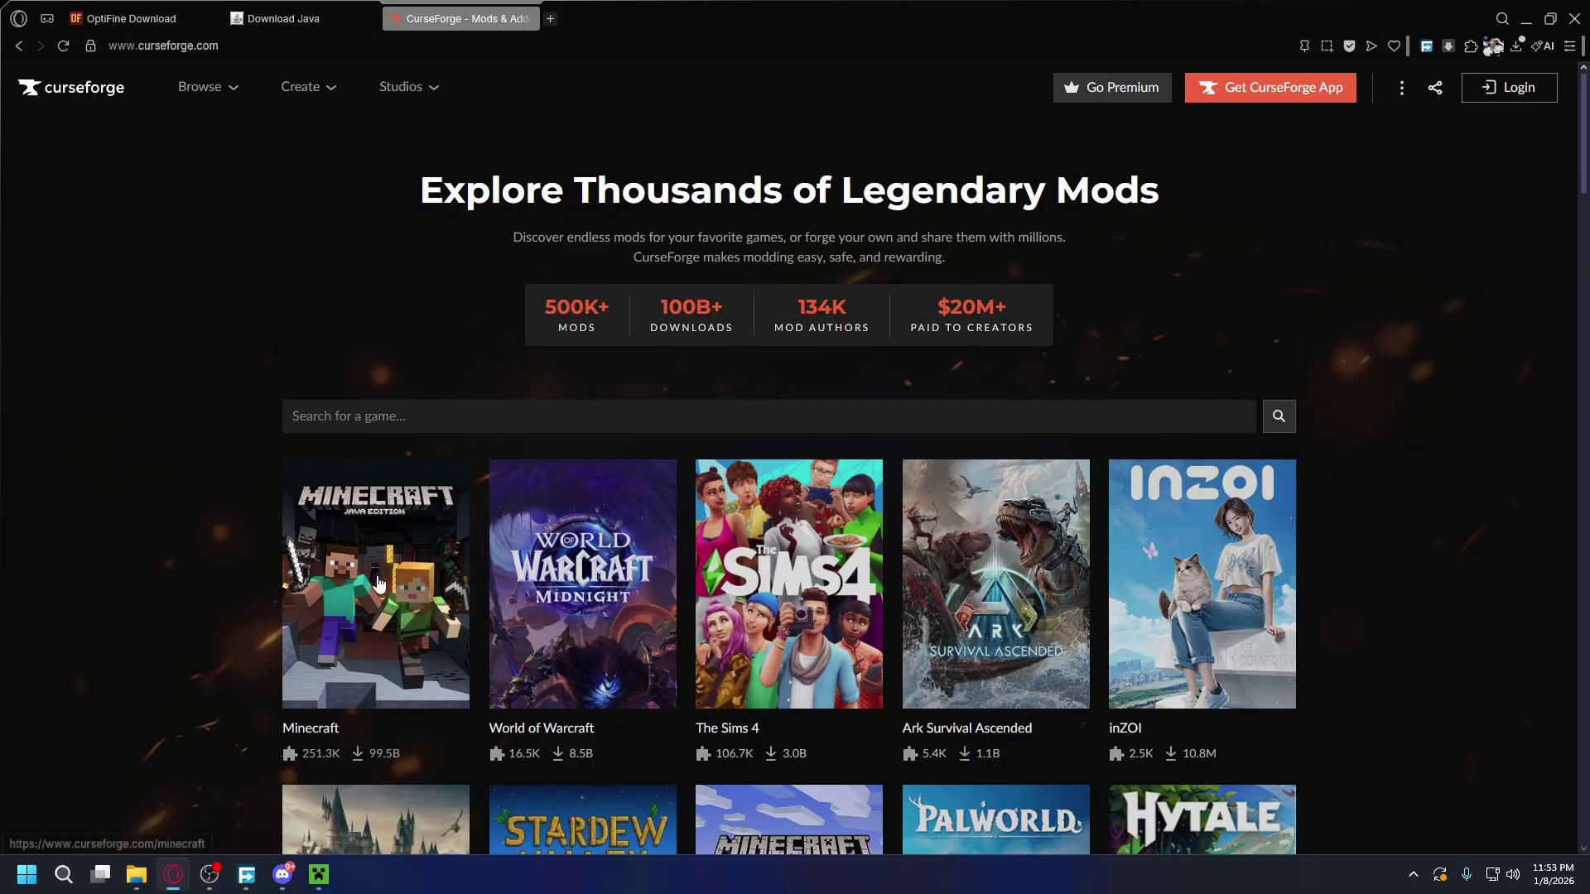
# Filter CurseForge's Minecraft projects to Shaders and open Complementary Shaders - Unbound.
pyautogui.click(381, 602)
pyautogui.click(411, 283)
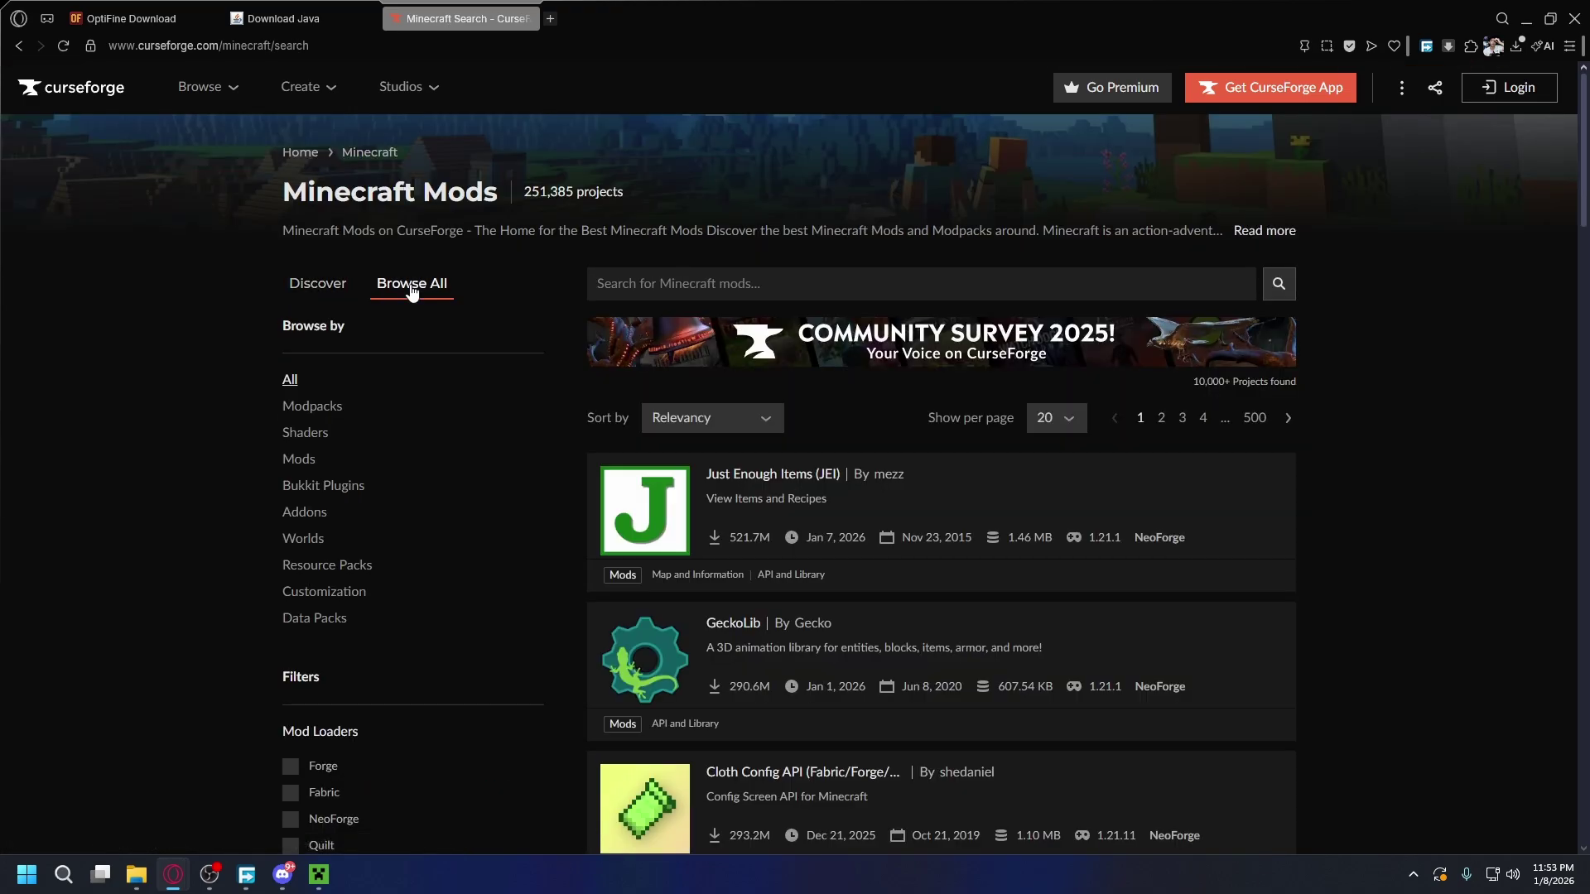
pyautogui.click(305, 432)
pyautogui.scroll(-7, 887, 419)
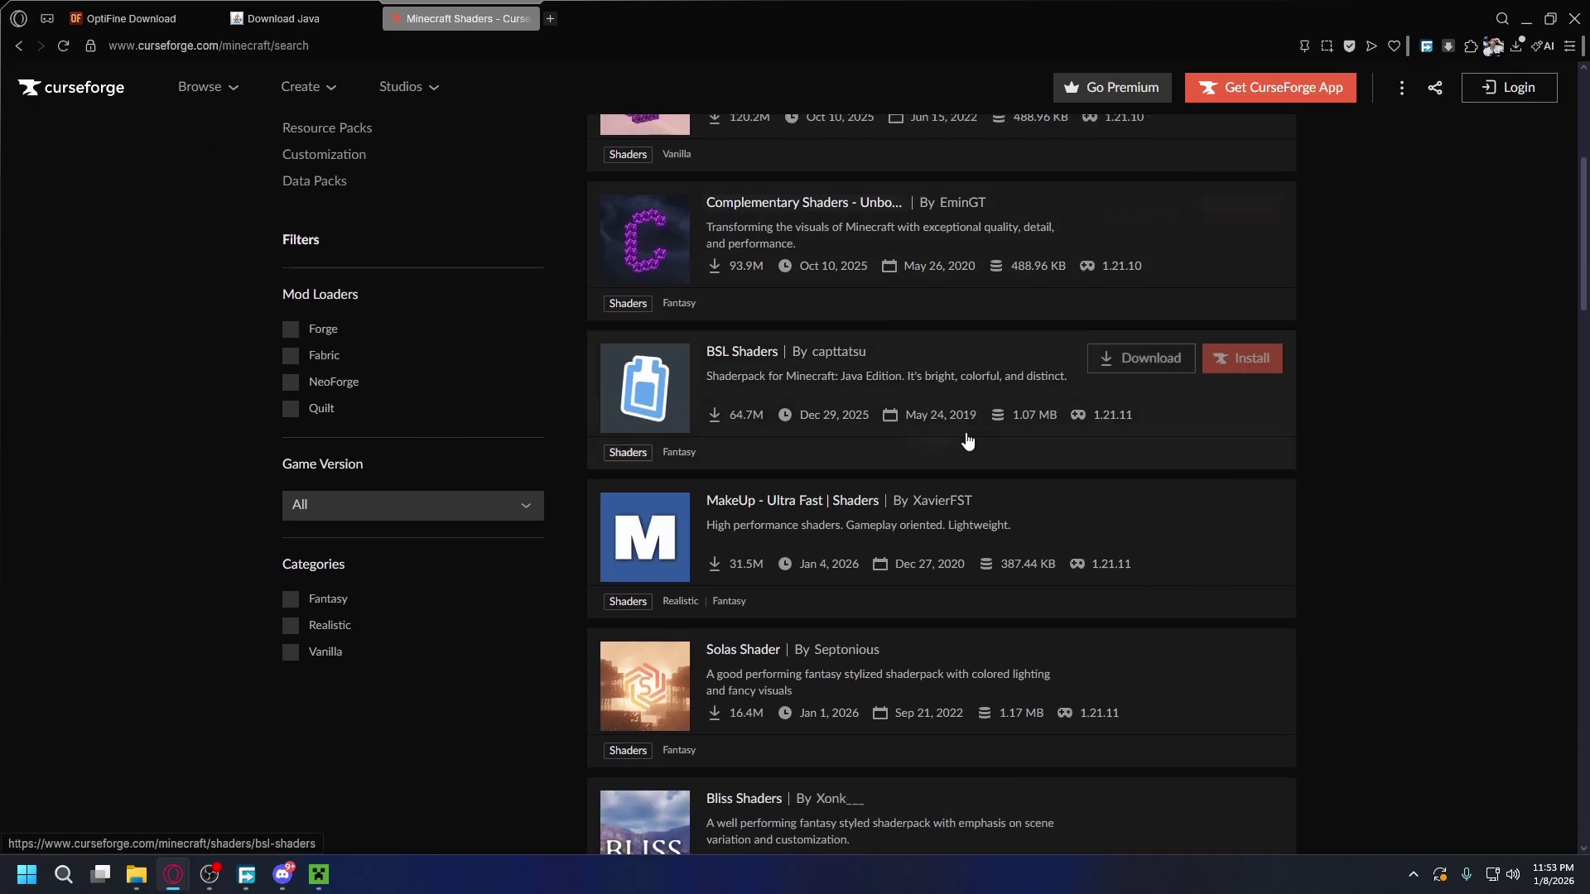
pyautogui.scroll(7, 943, 477)
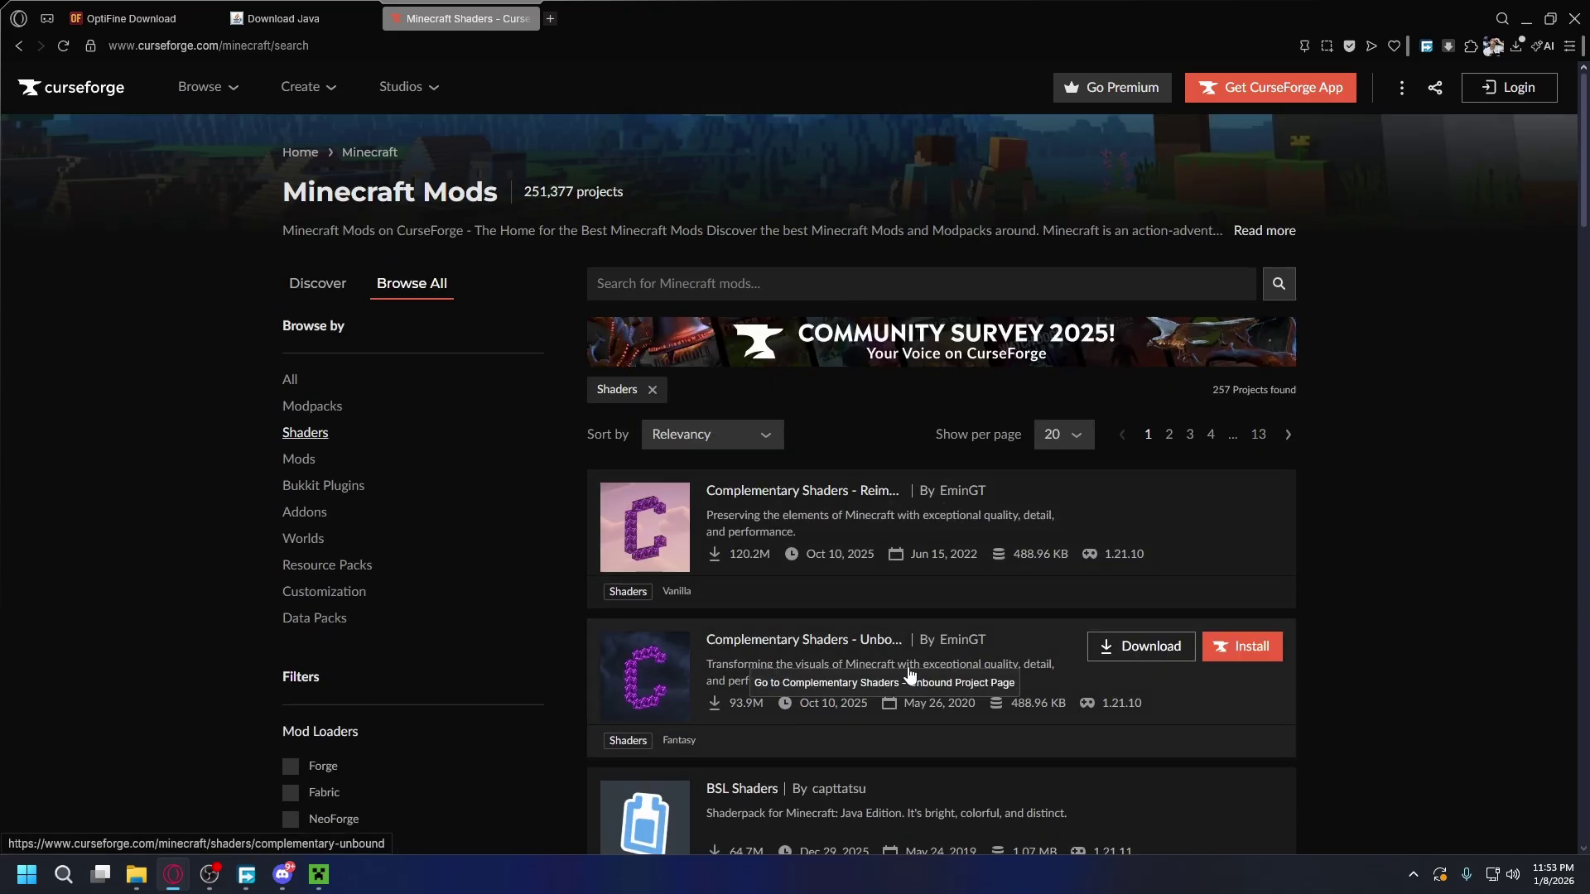
pyautogui.click(934, 671)
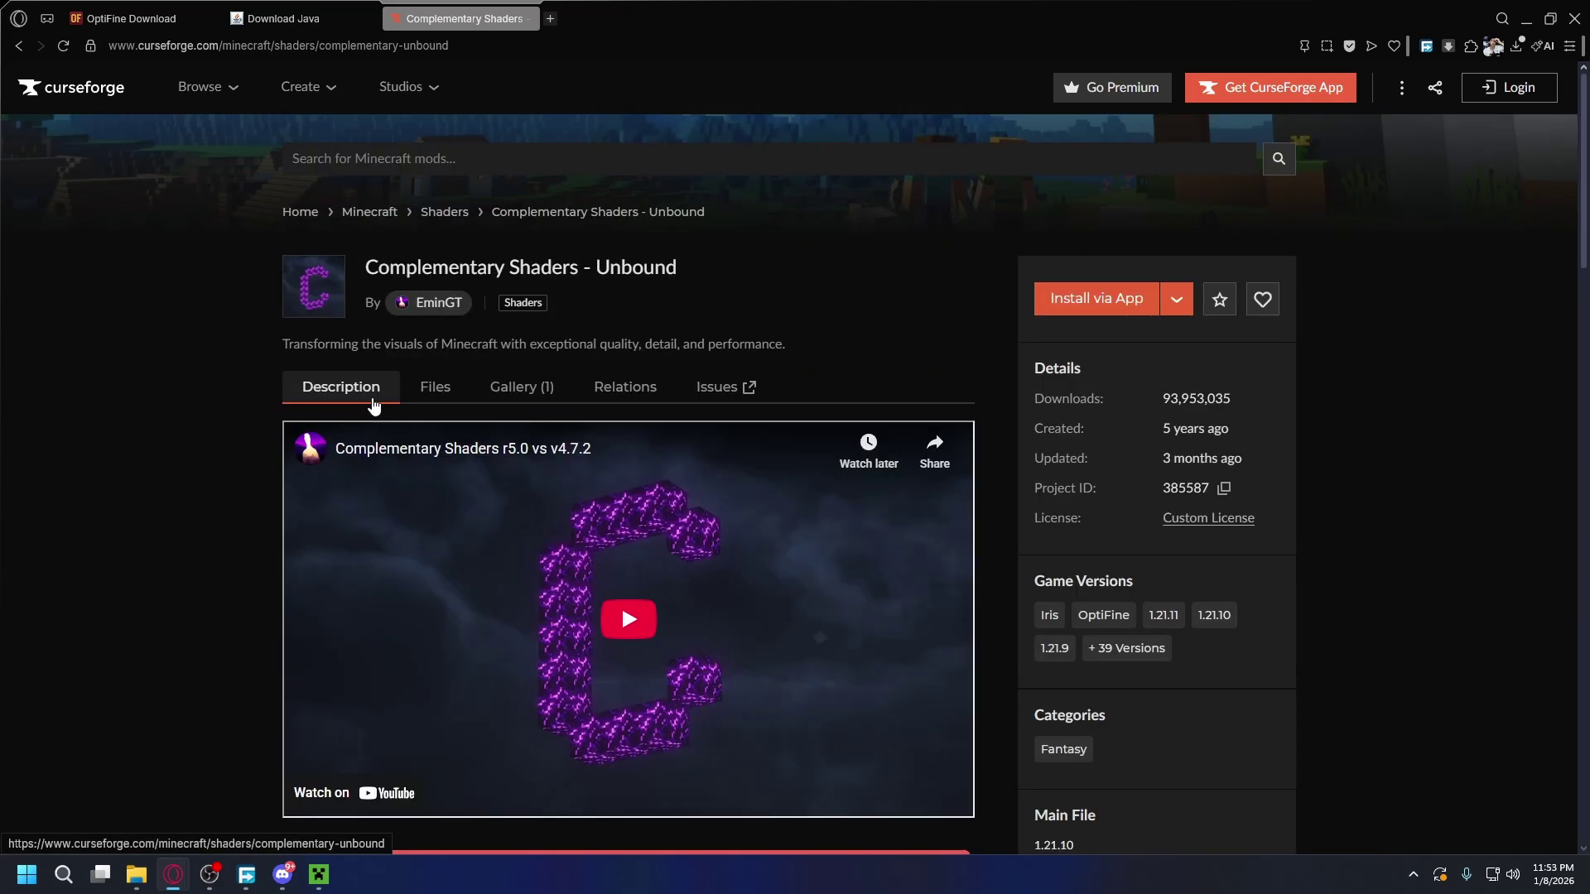
# Download and save the Complementary Unbound r5.6.1 zip from the project's Files list.
pyautogui.click(434, 396)
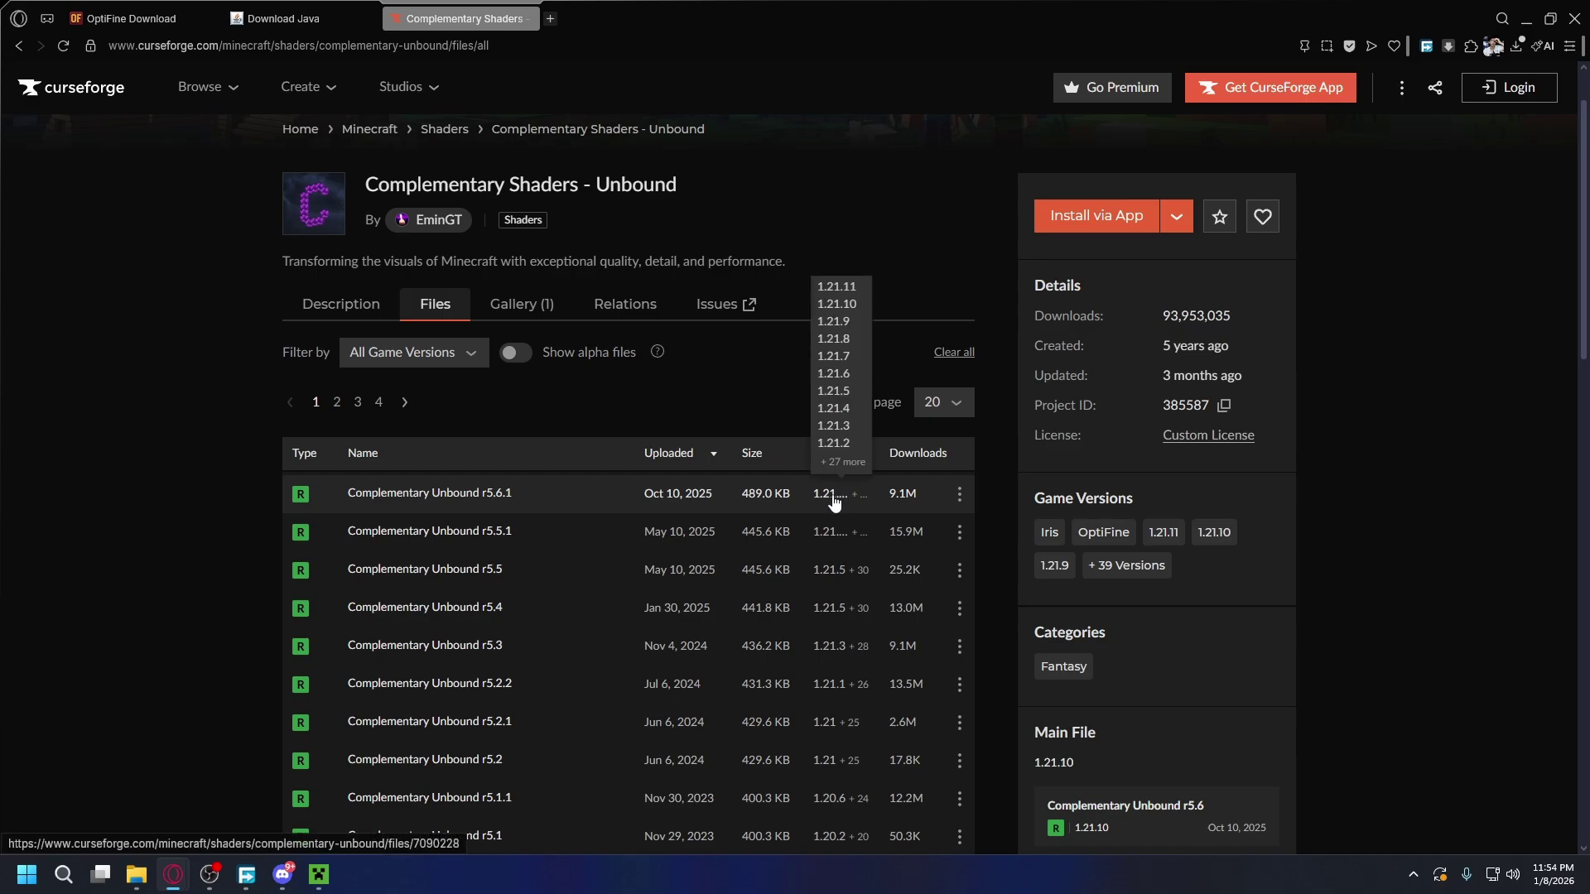
pyautogui.click(963, 500)
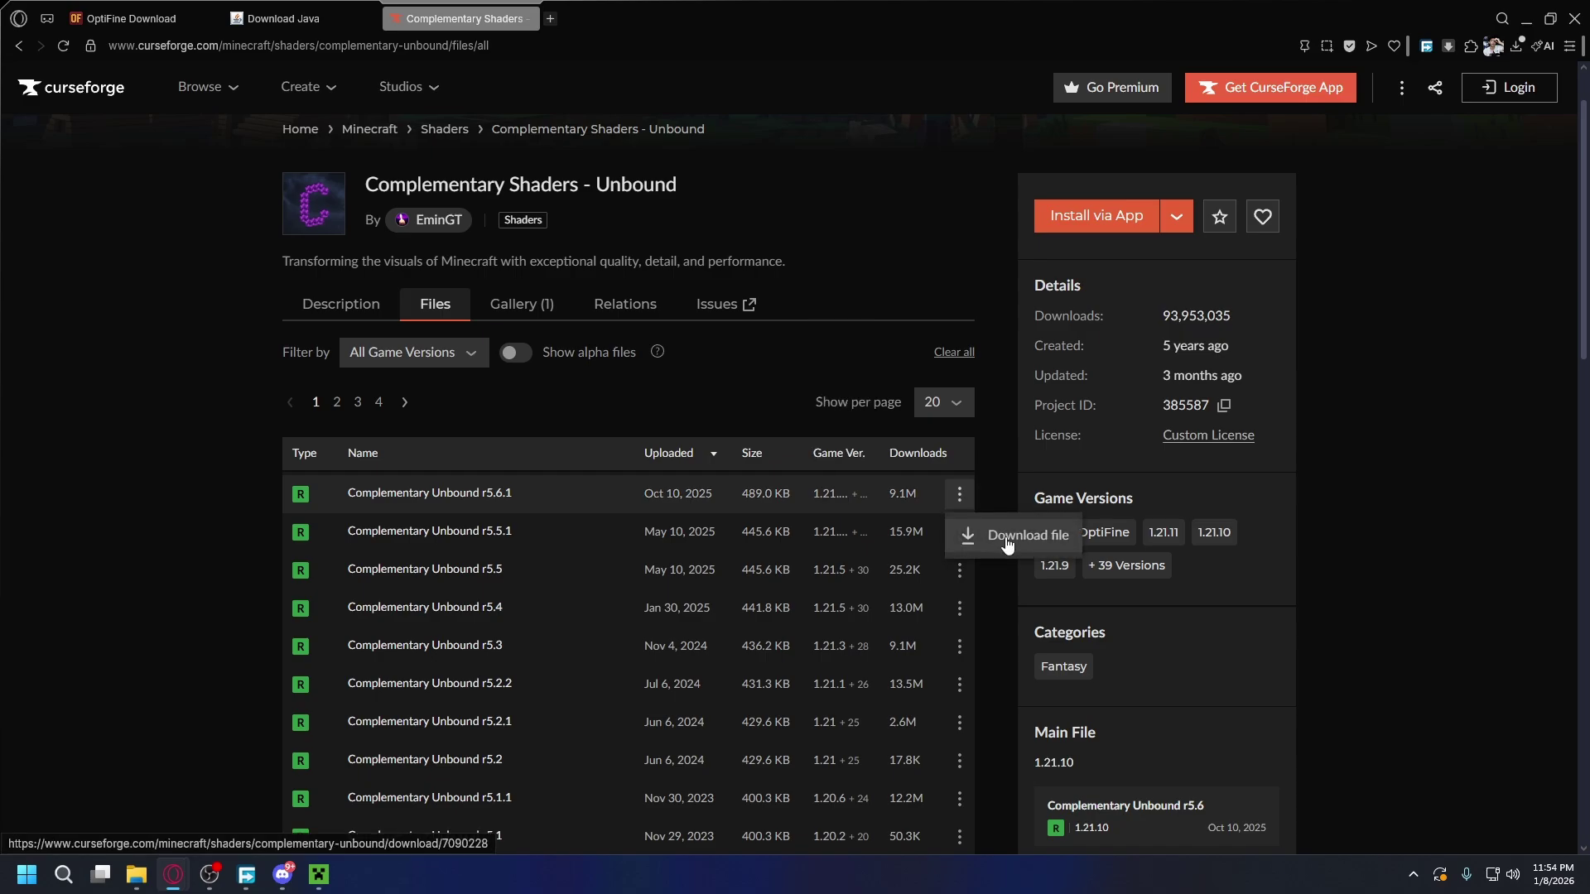
pyautogui.click(1007, 543)
pyautogui.click(654, 415)
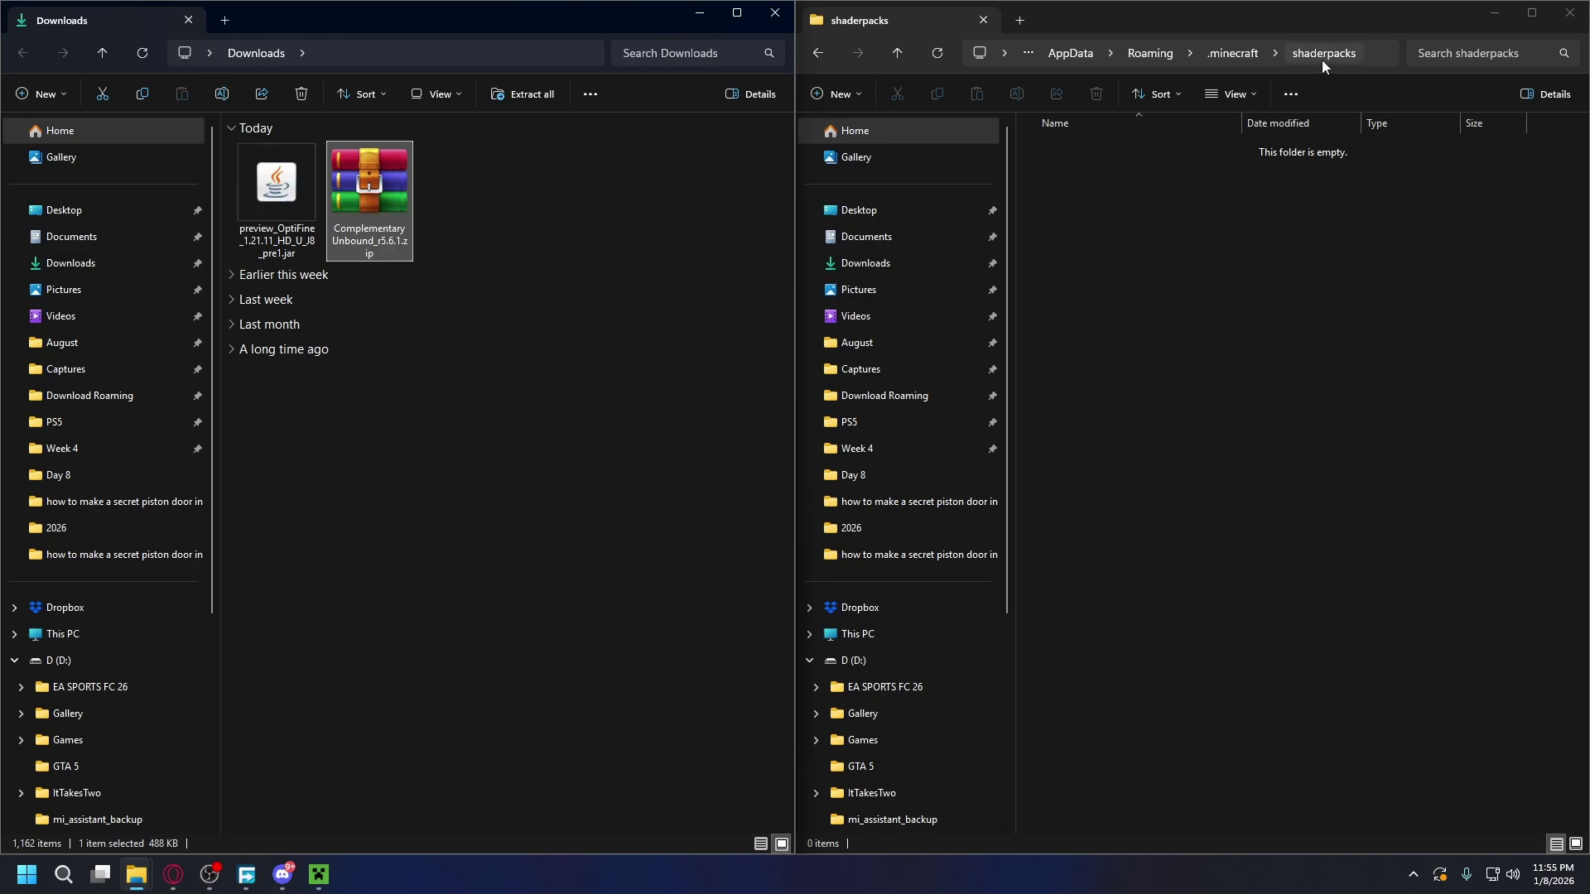
# Move the Complementary Unbound zip into shaderpacks, then switch to the Minecraft Launcher.
pyautogui.moveTo(369, 198); pyautogui.dragTo(1239, 305)
pyautogui.hotkey('alt', 'Tab')
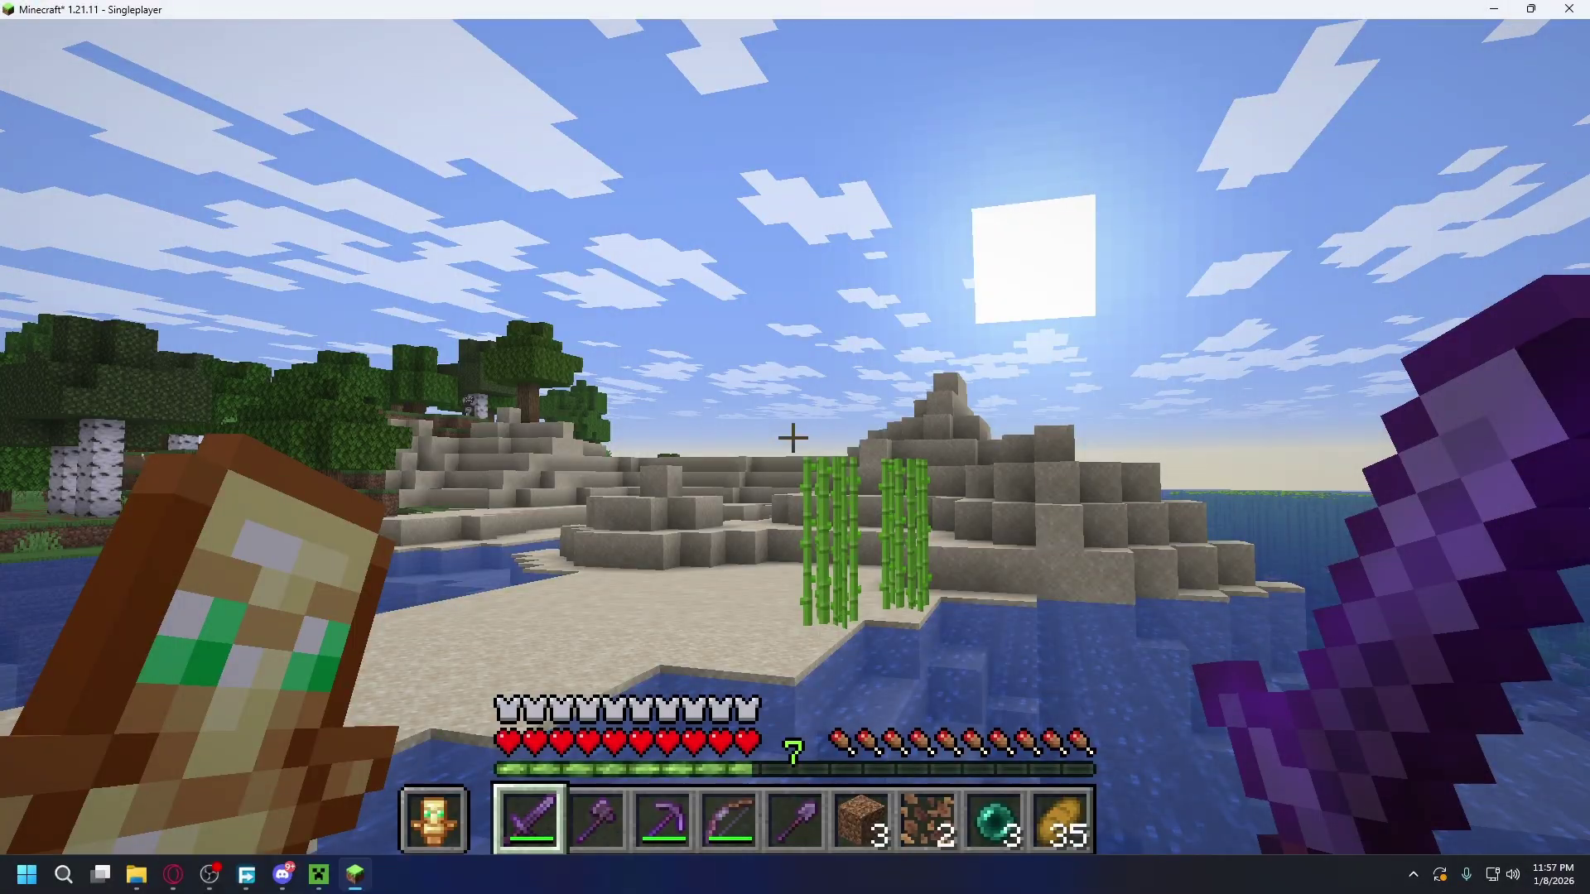
# Enable the ComplementaryUnbound_r5.6.1.zip pack under Options > Video Settings > Shaders.
pyautogui.press('Escape')
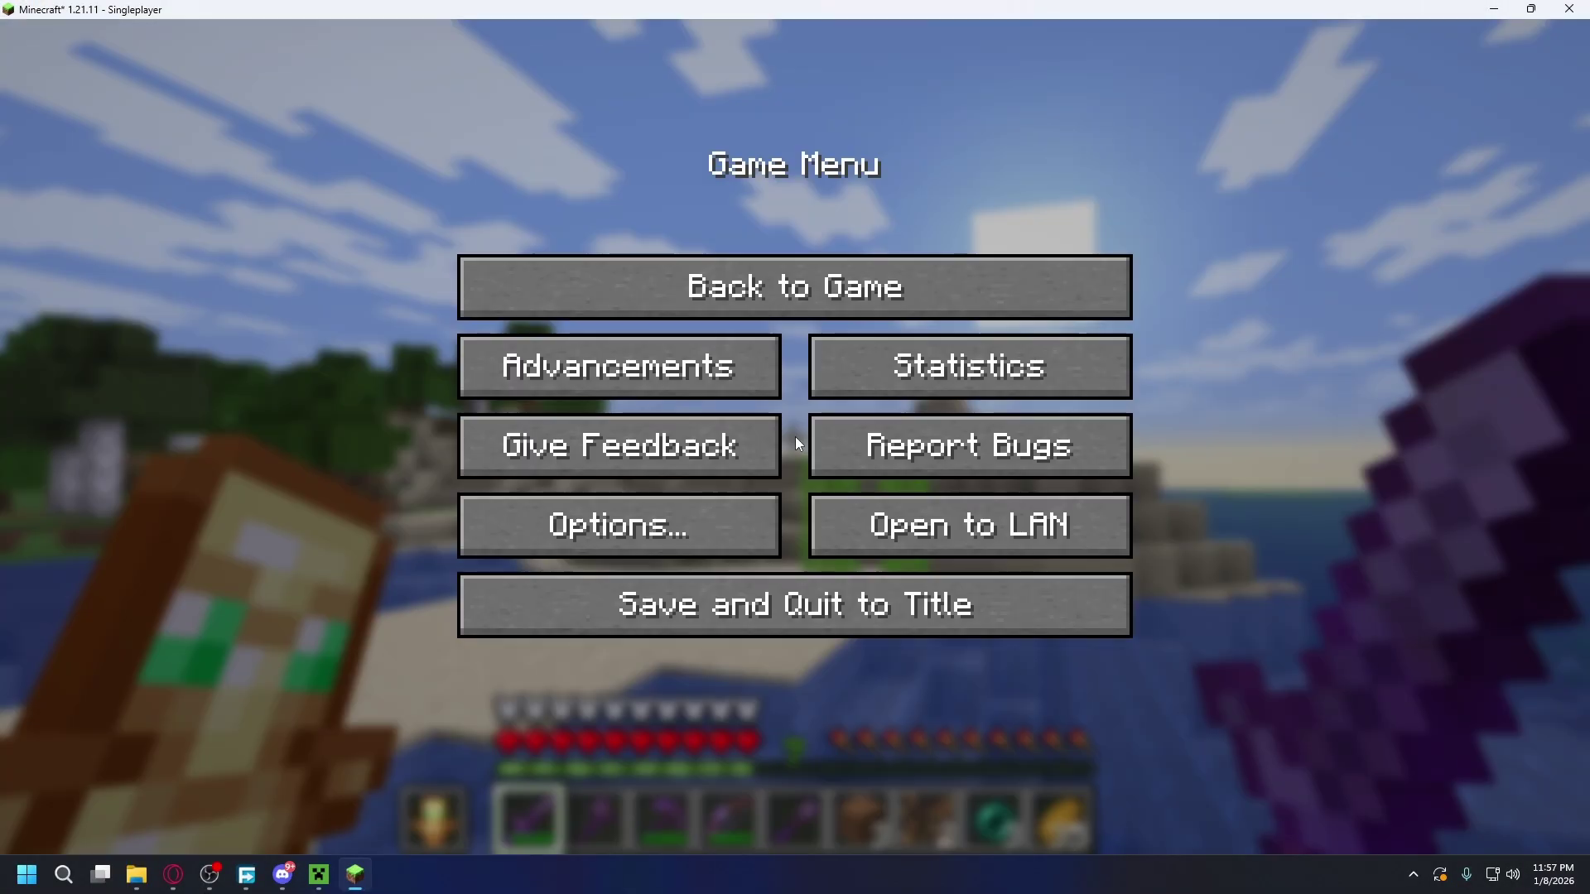
pyautogui.click(649, 536)
pyautogui.click(627, 509)
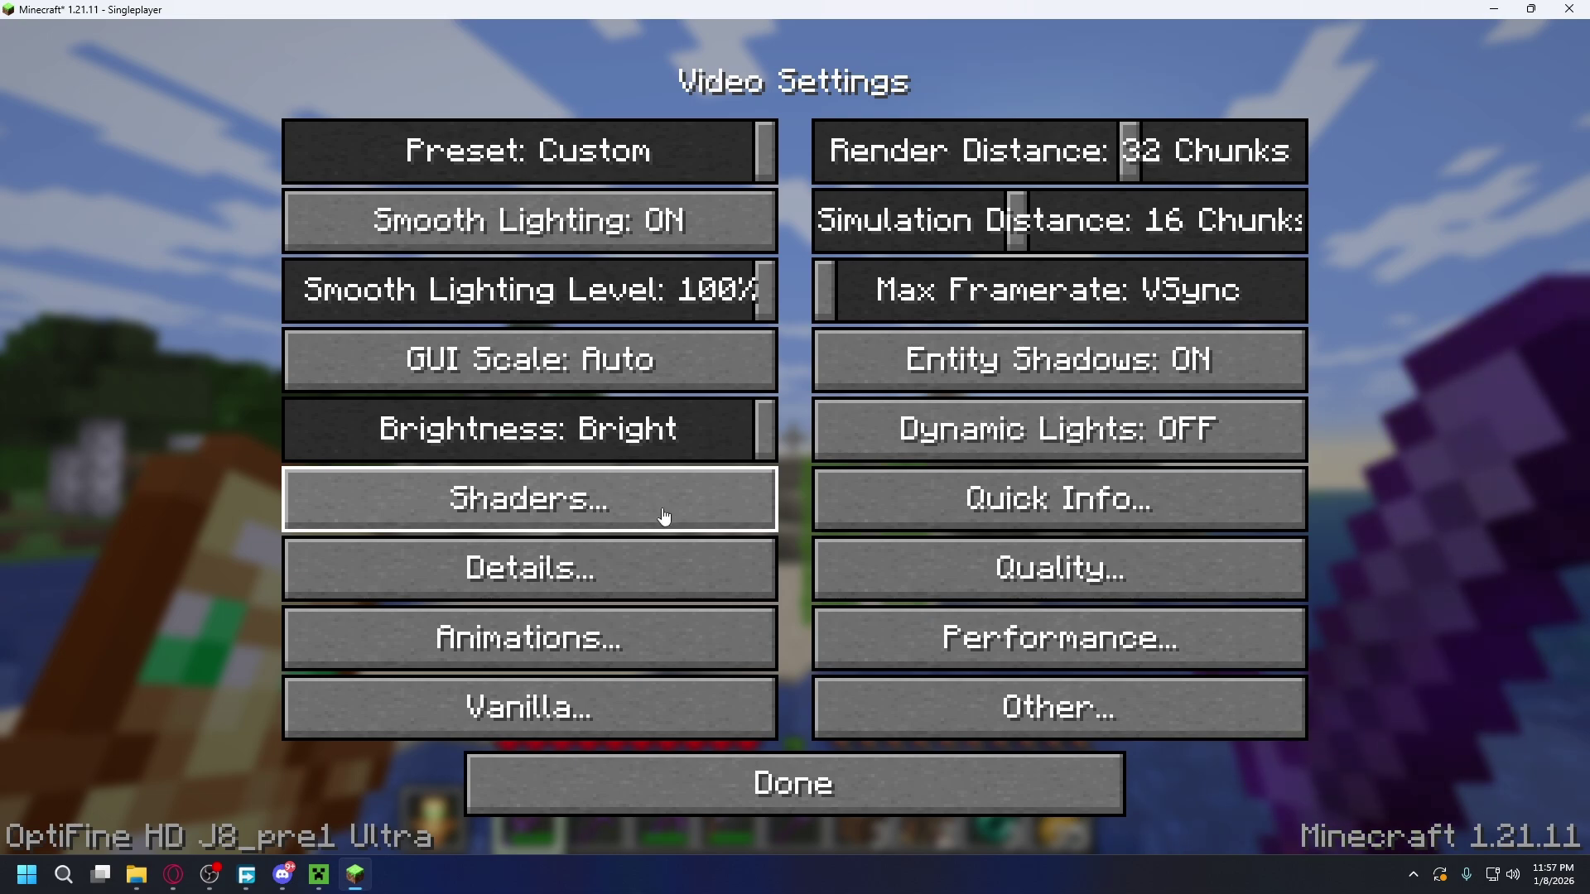
pyautogui.click(600, 515)
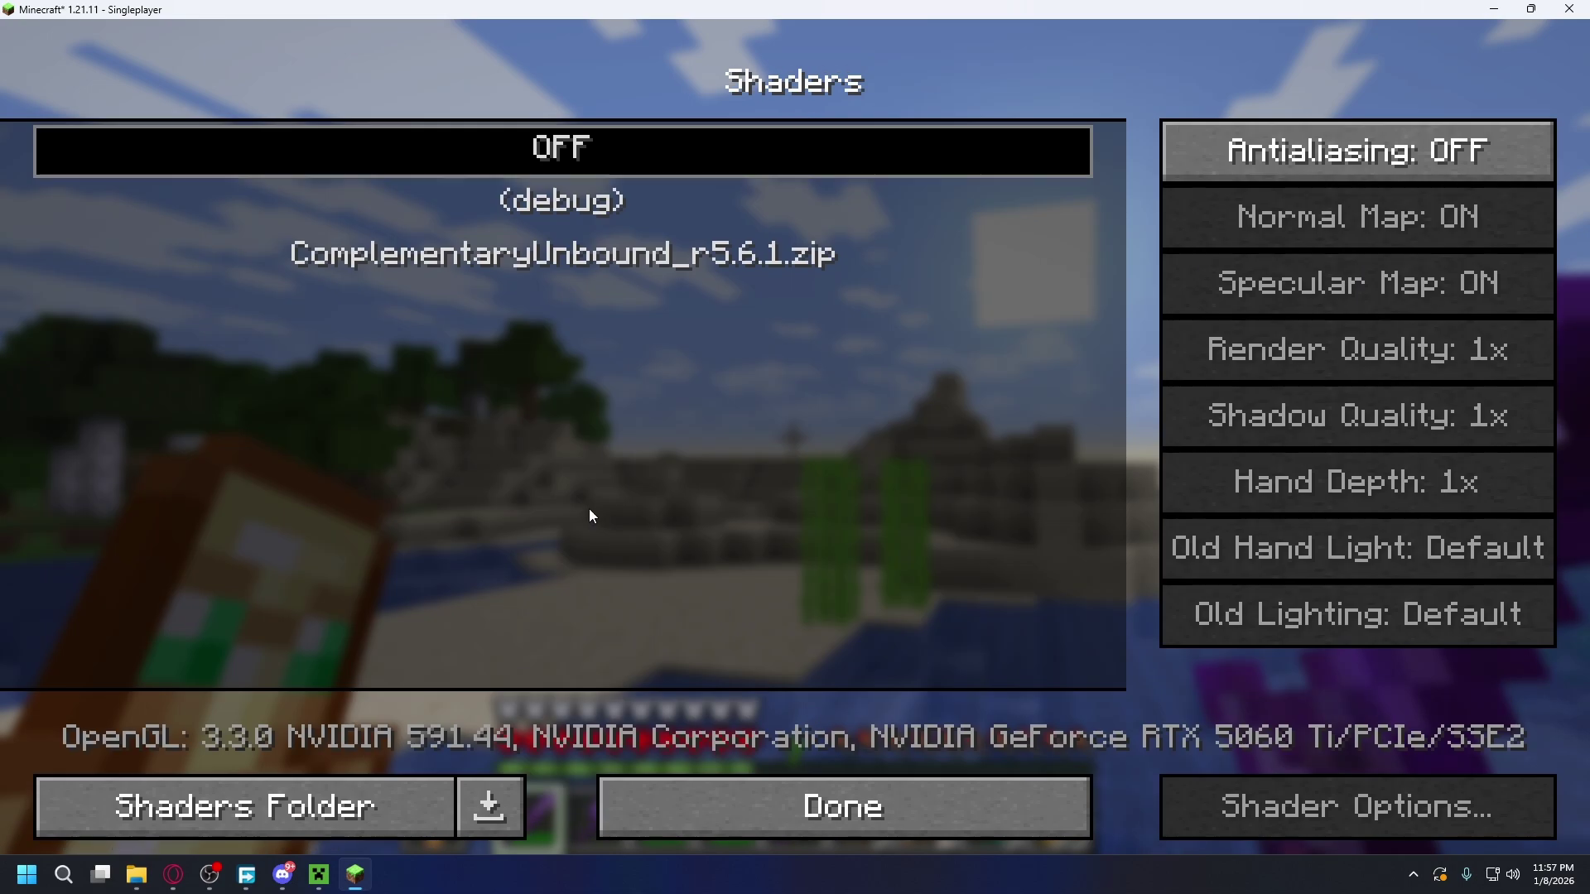
pyautogui.click(568, 267)
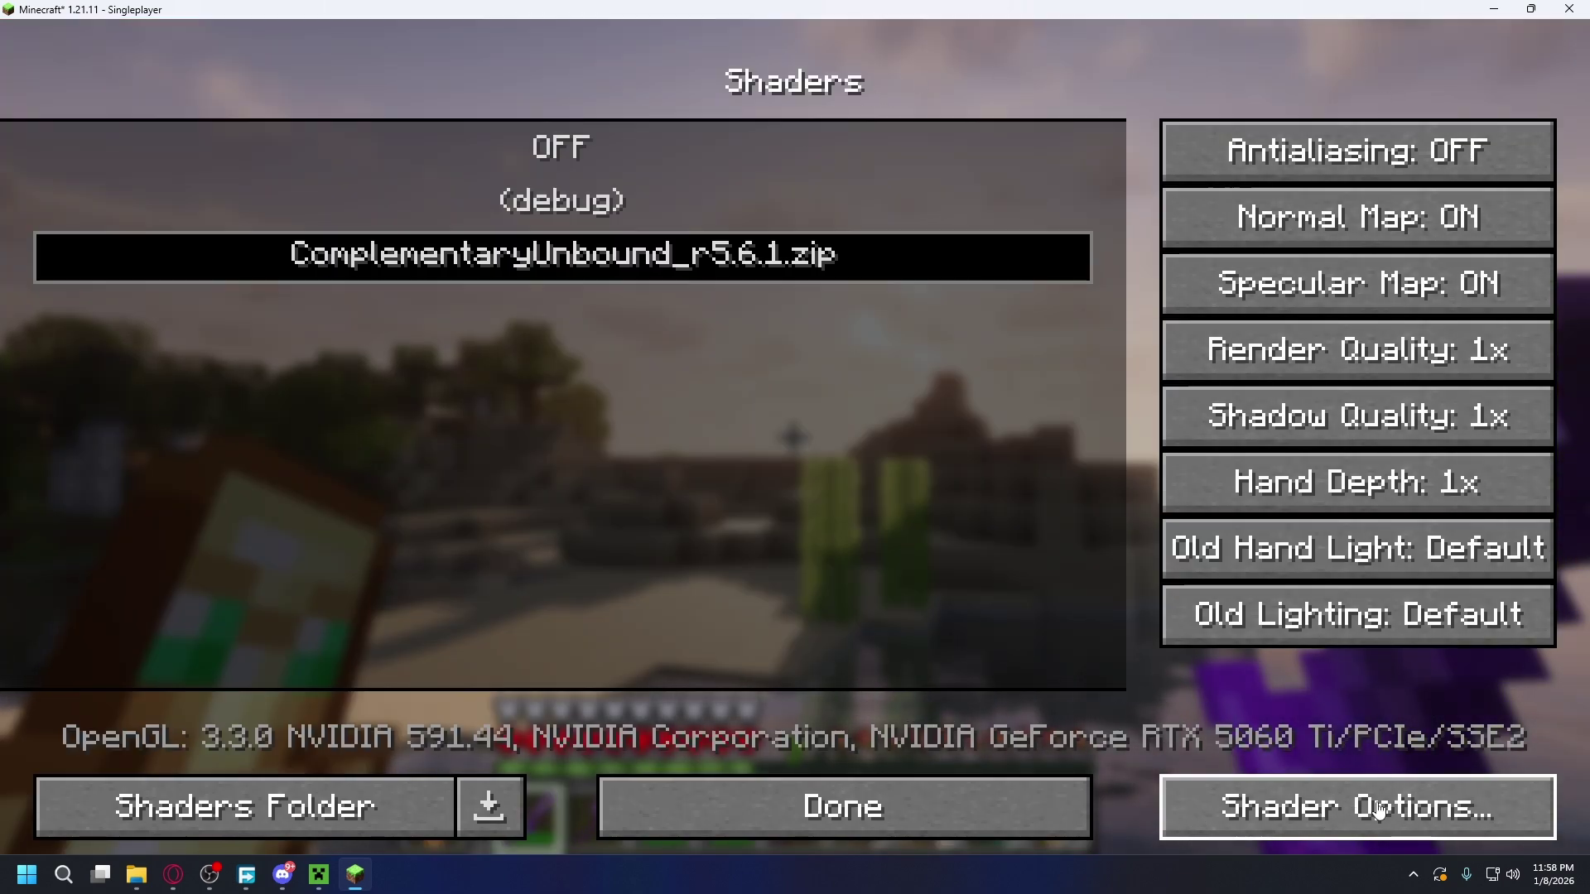
# Open the Shader Options, then walk forward to the water's edge in the shaded world.
pyautogui.click(1192, 808)
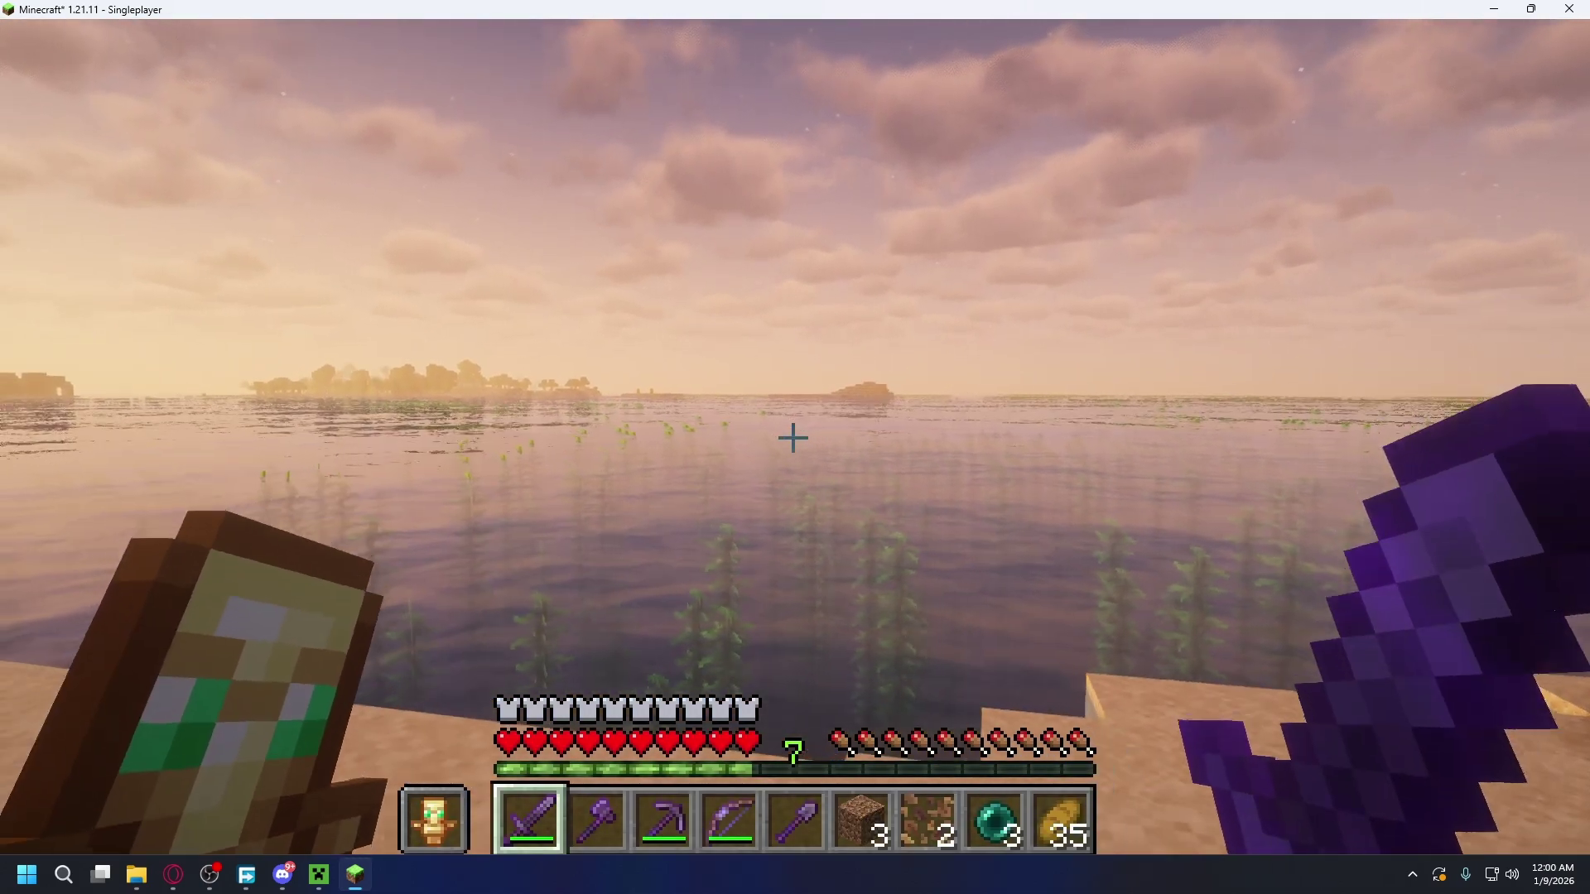
pyautogui.moveTo(792, 438)
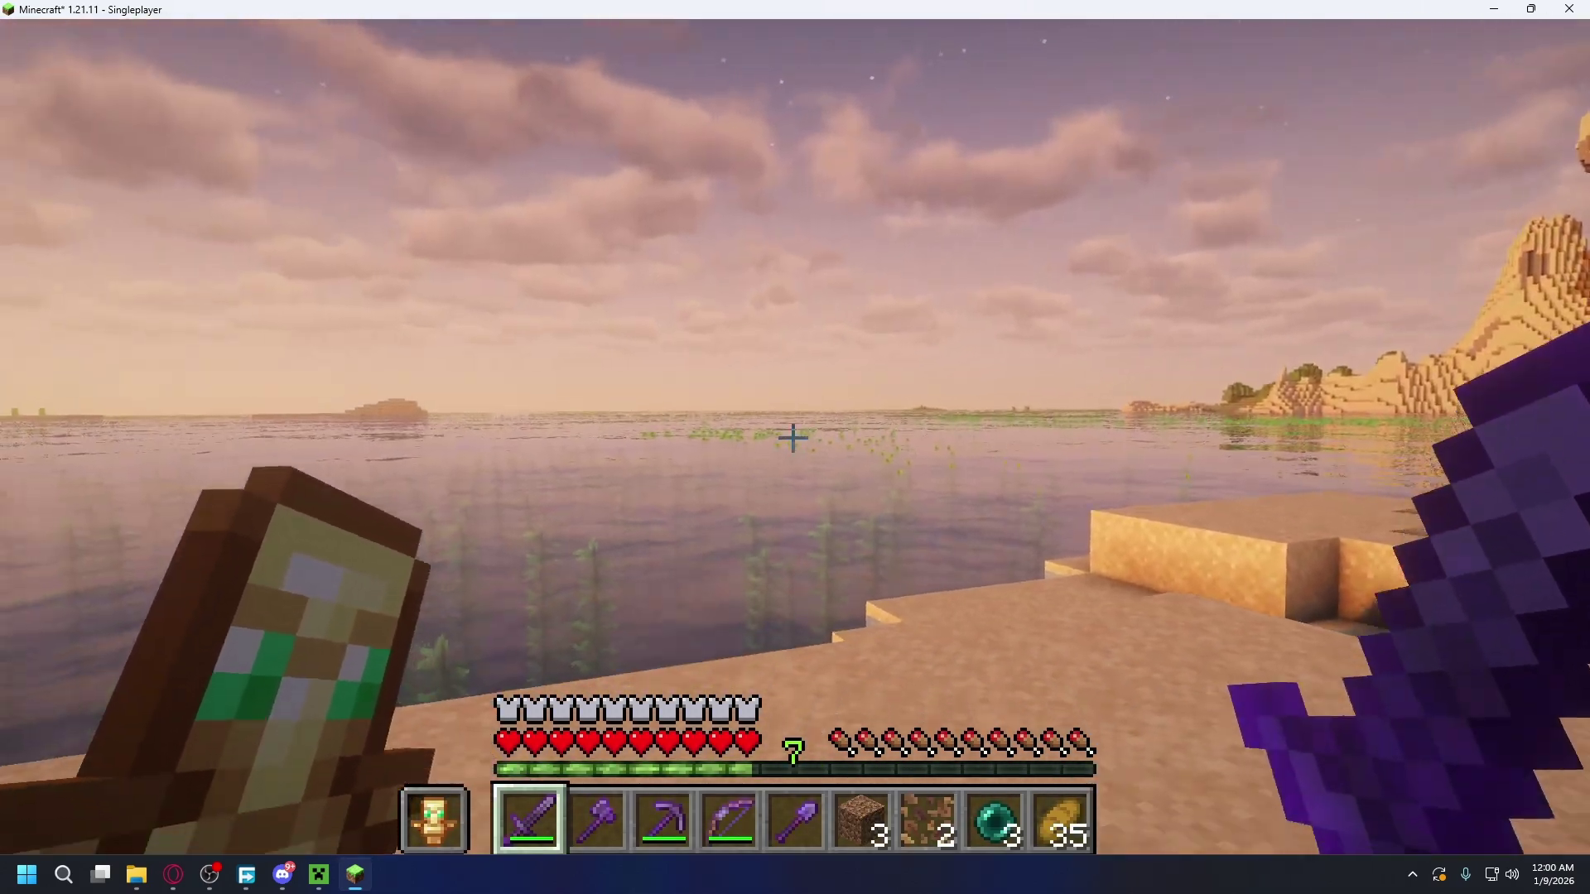
pyautogui.press('w')
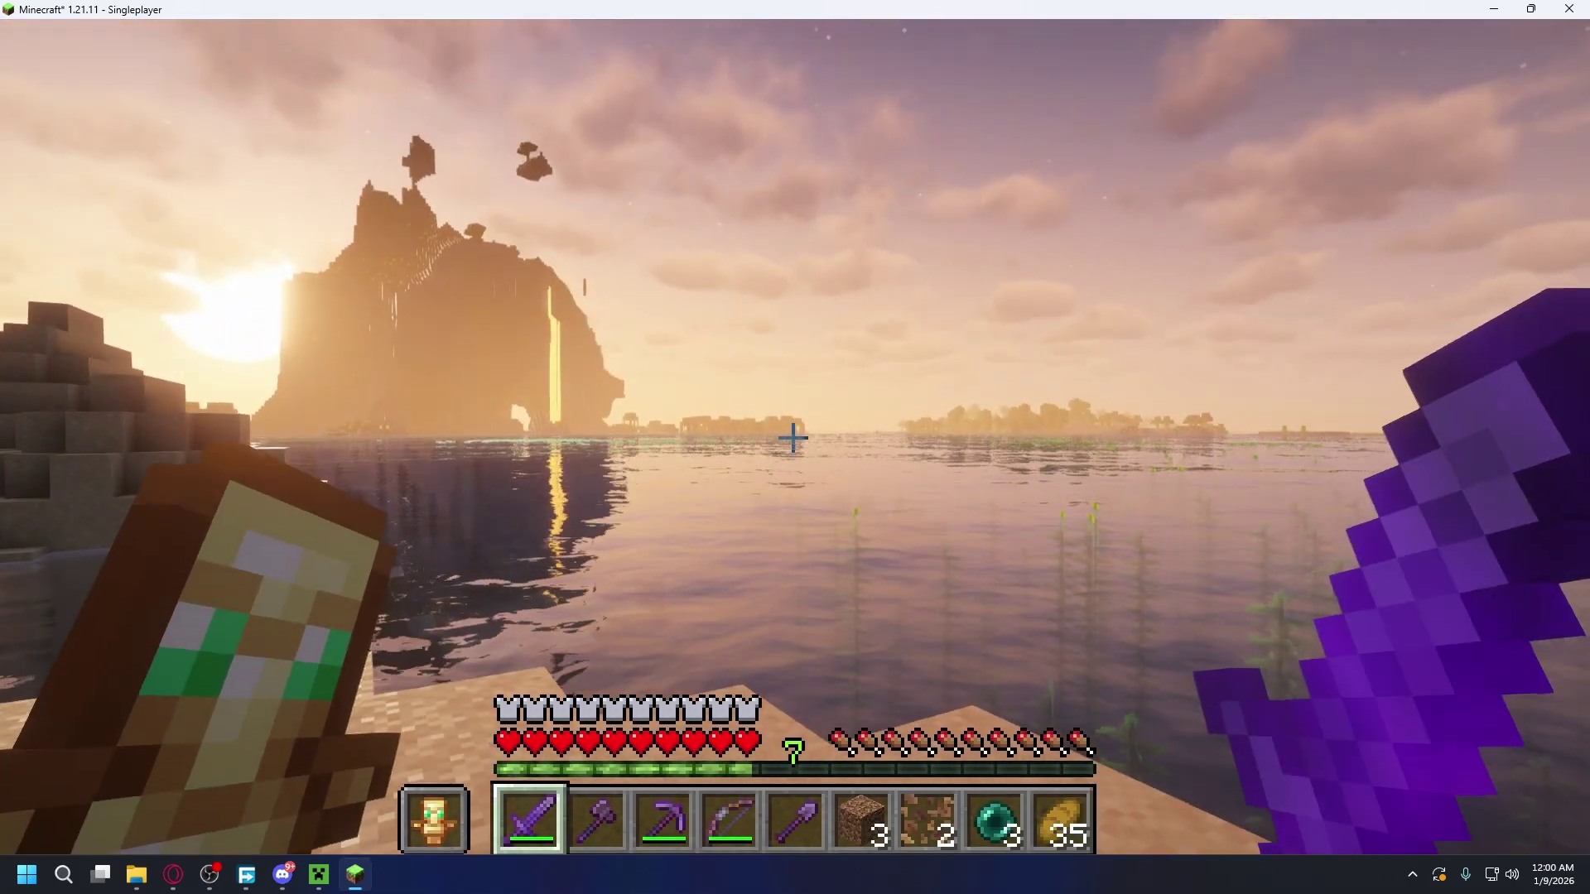